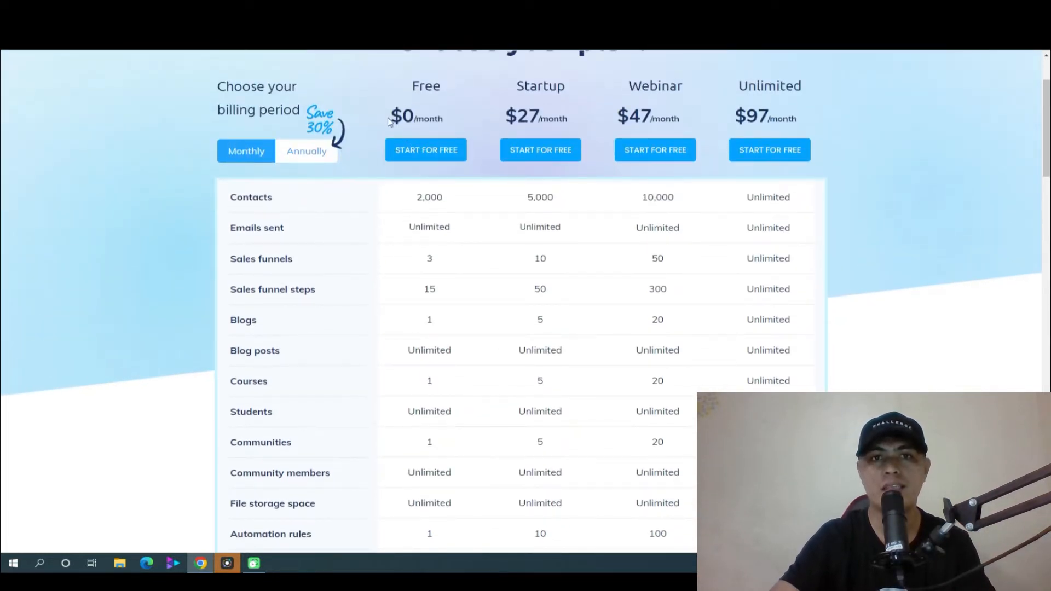
# Step: Review the Free plan's price and limits on the pricing page, and check the free account sign-up form
pyautogui.moveTo(392, 117); pyautogui.dragTo(430, 122)
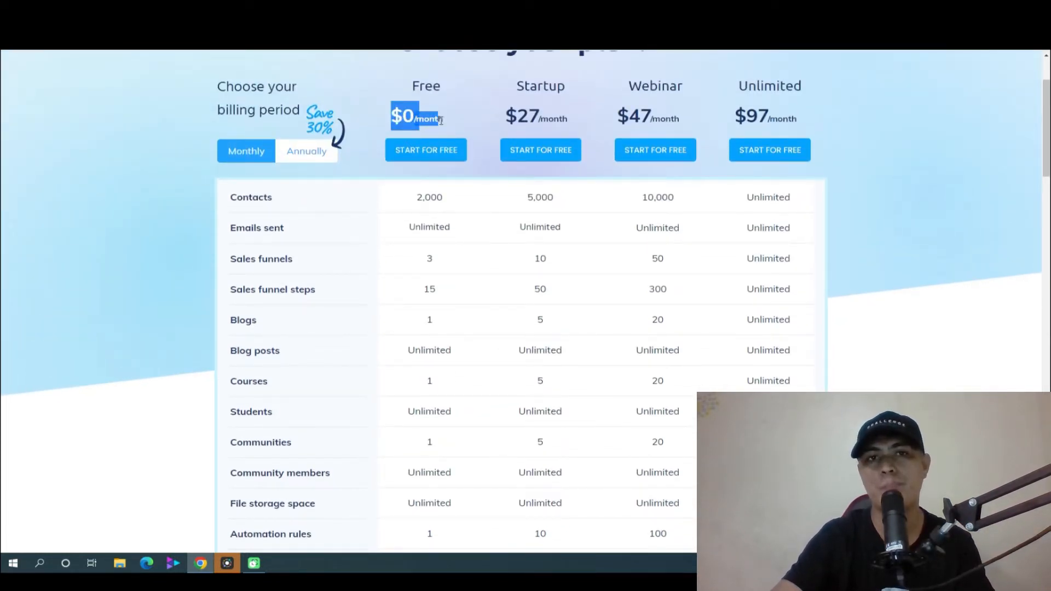
pyautogui.moveTo(415, 86); pyautogui.dragTo(447, 89)
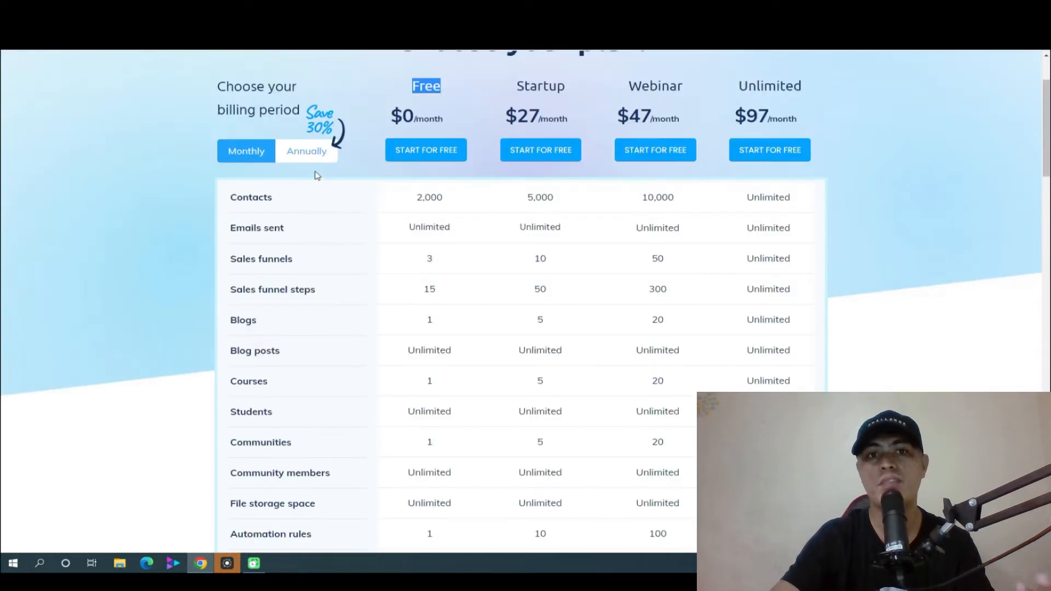
pyautogui.click(452, 262)
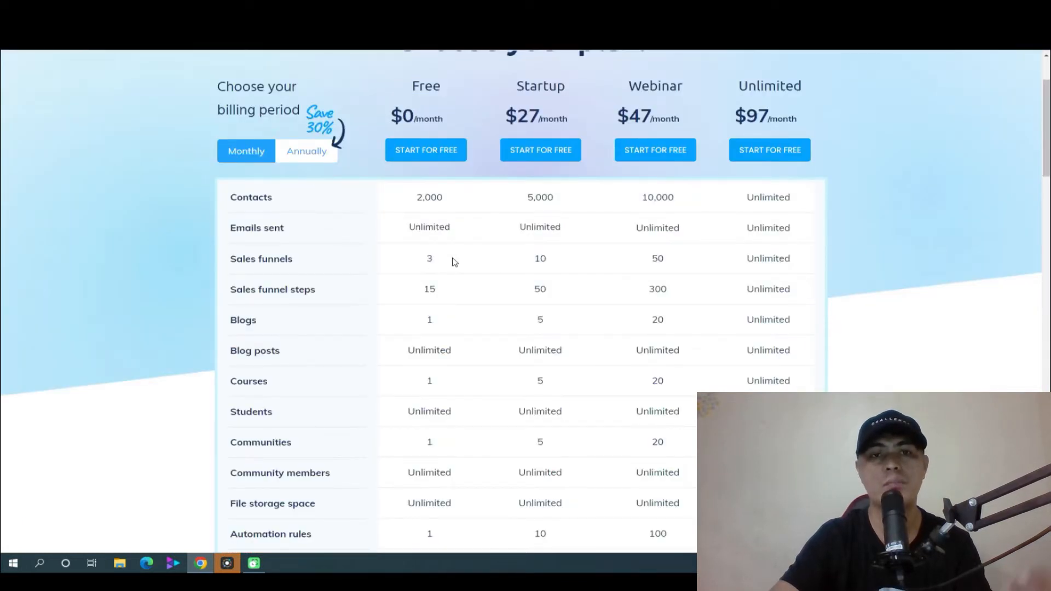
pyautogui.scroll(2, 370, 281)
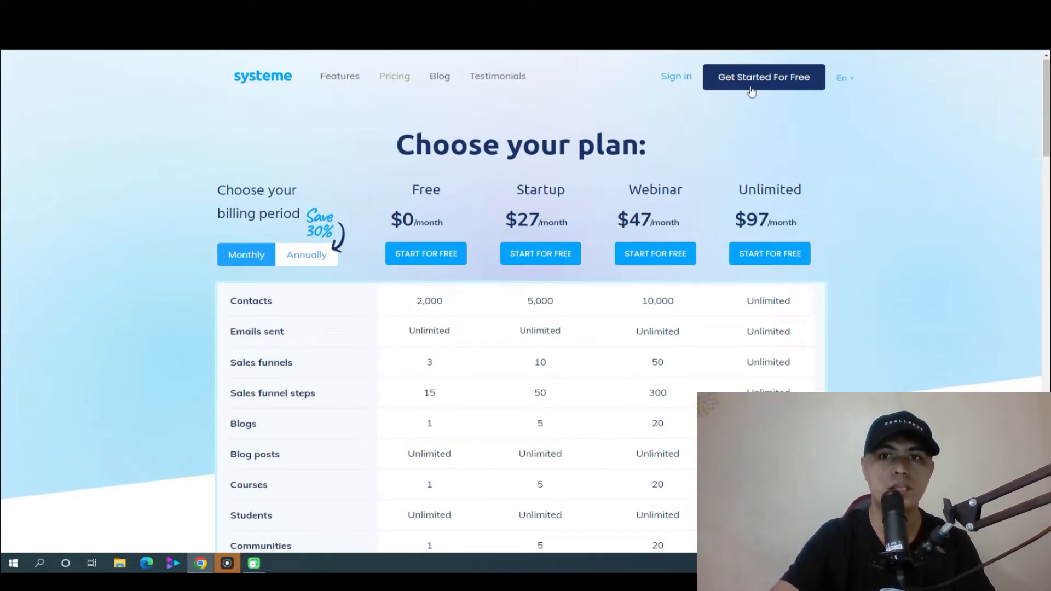
pyautogui.click(752, 89)
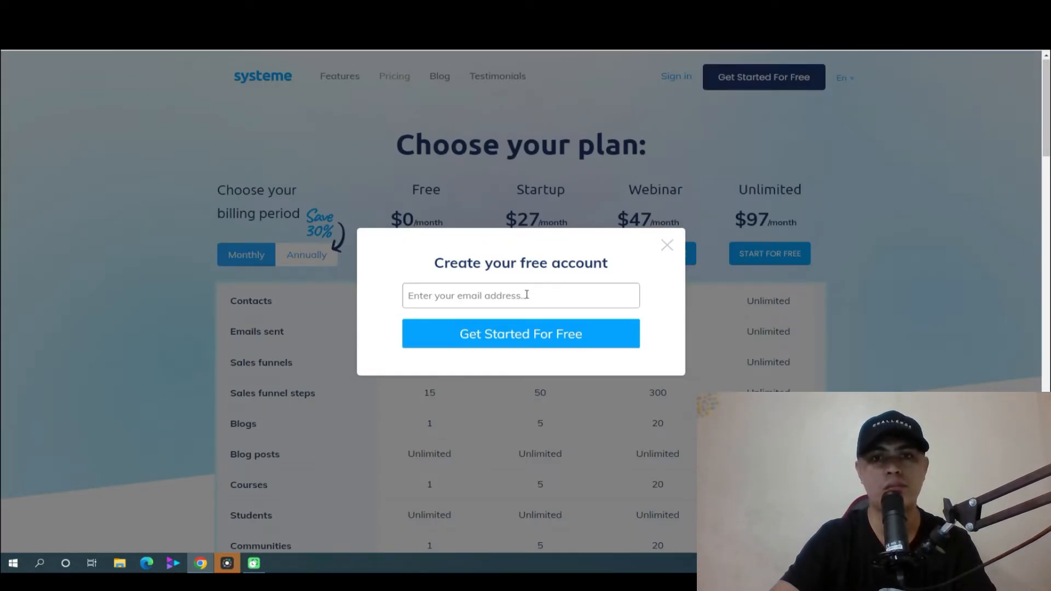
pyautogui.click(667, 245)
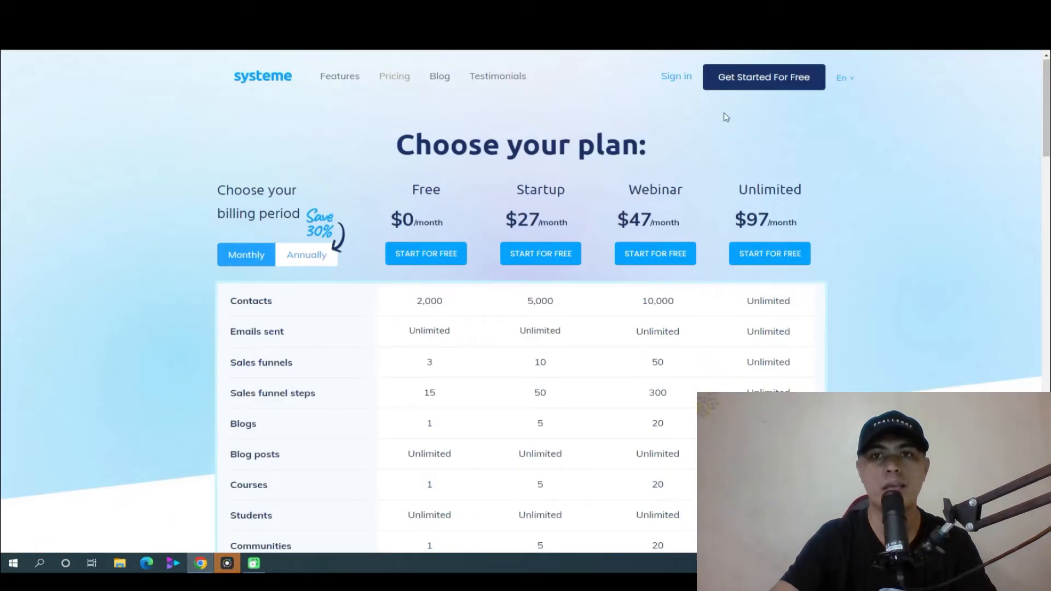
# Step: Sign in to the existing account and open its list of blogs
pyautogui.click(684, 81)
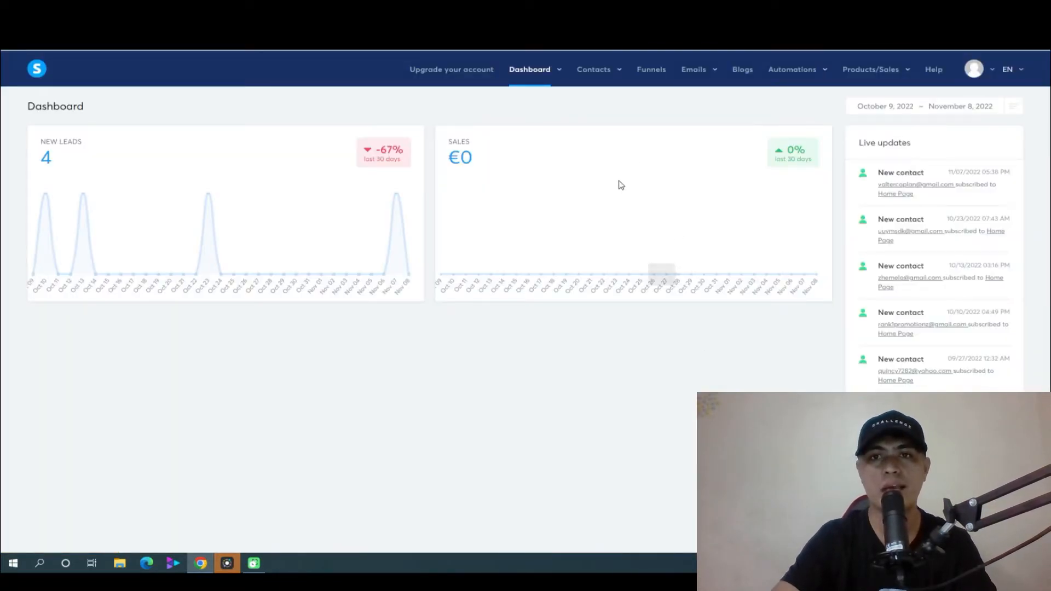
pyautogui.click(743, 73)
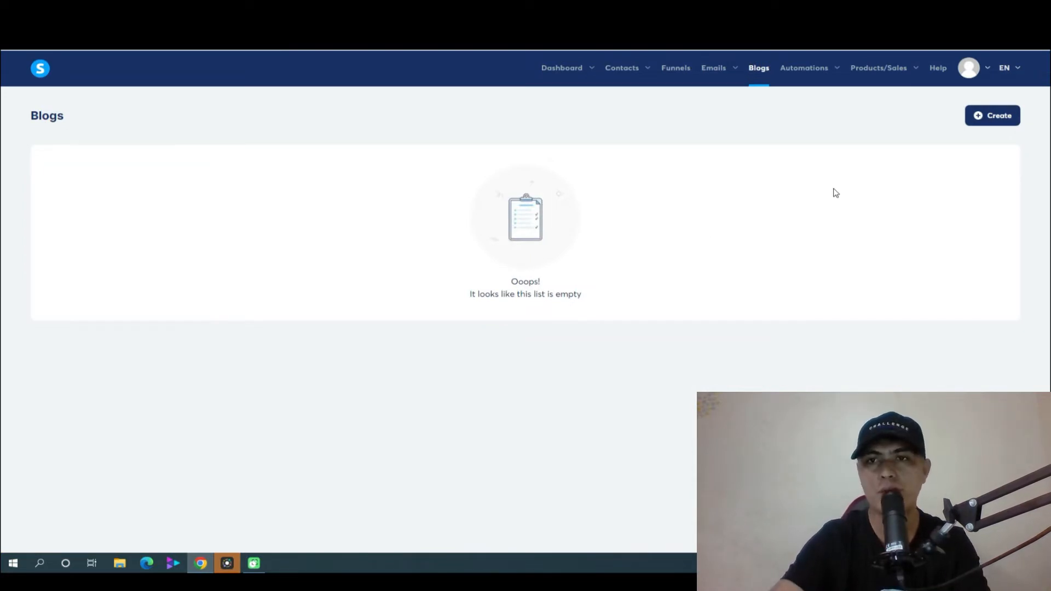
# Step: Start a new blog and name it "Be Healthy"
pyautogui.click(1002, 117)
pyautogui.click(424, 158)
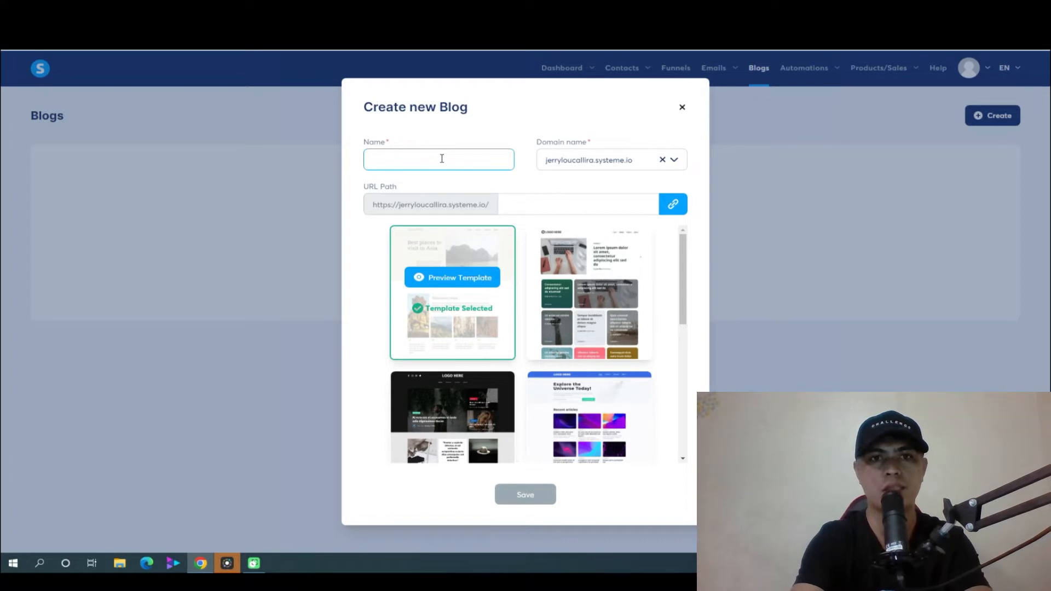
pyautogui.write('Be Healthy')
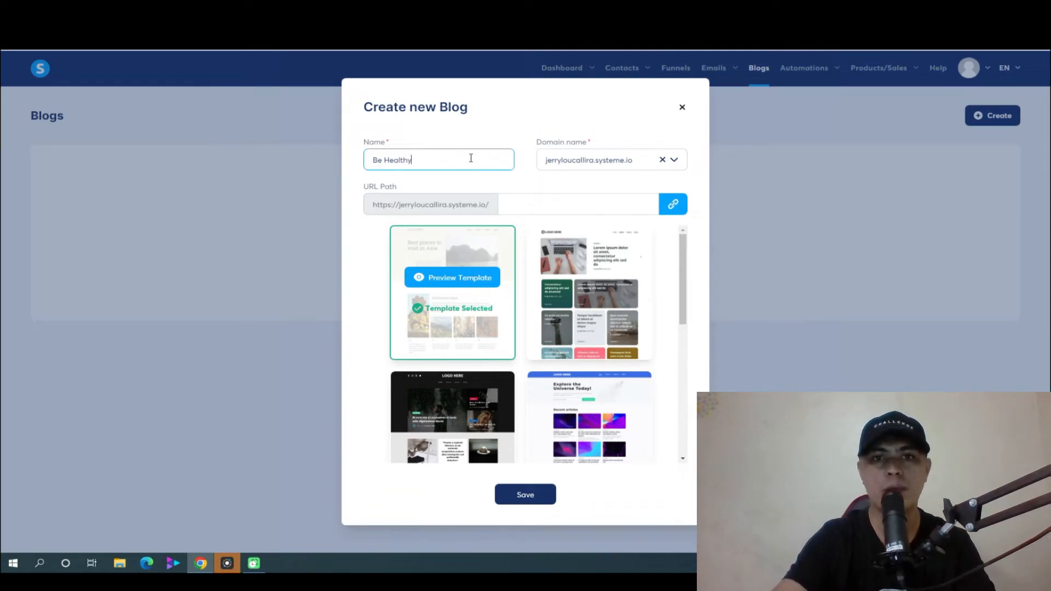
# Step: Preview the dark blog template from the template gallery and look through its whole home page
pyautogui.moveTo(683, 250)
pyautogui.mouseDown()
pyautogui.moveTo(671, 402)
pyautogui.moveTo(688, 242)
pyautogui.moveTo(687, 260)
pyautogui.mouseUp()
pyautogui.moveTo(593, 274)
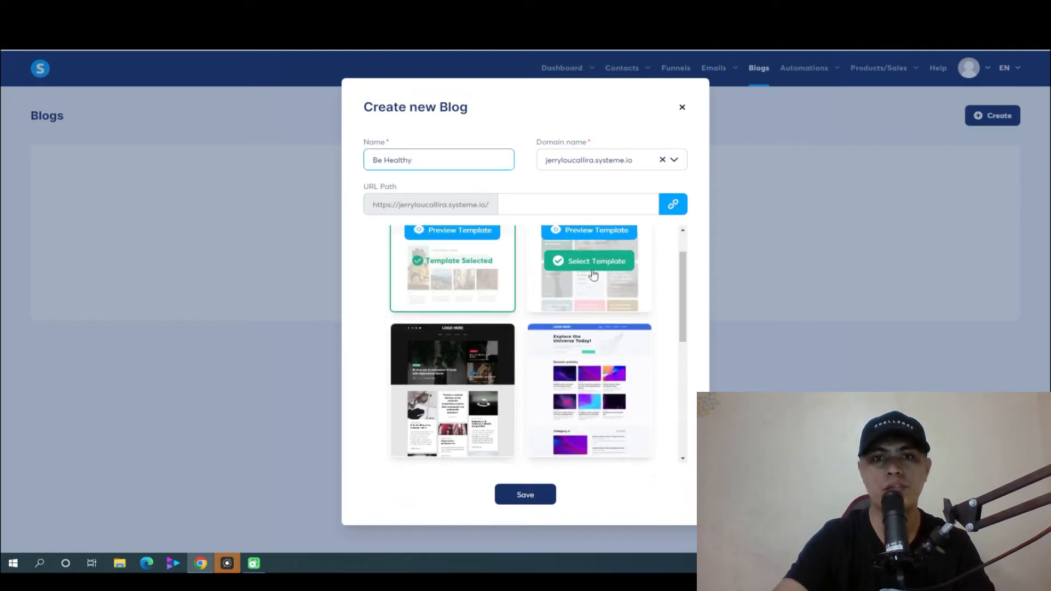
pyautogui.scroll(-2, 475, 301)
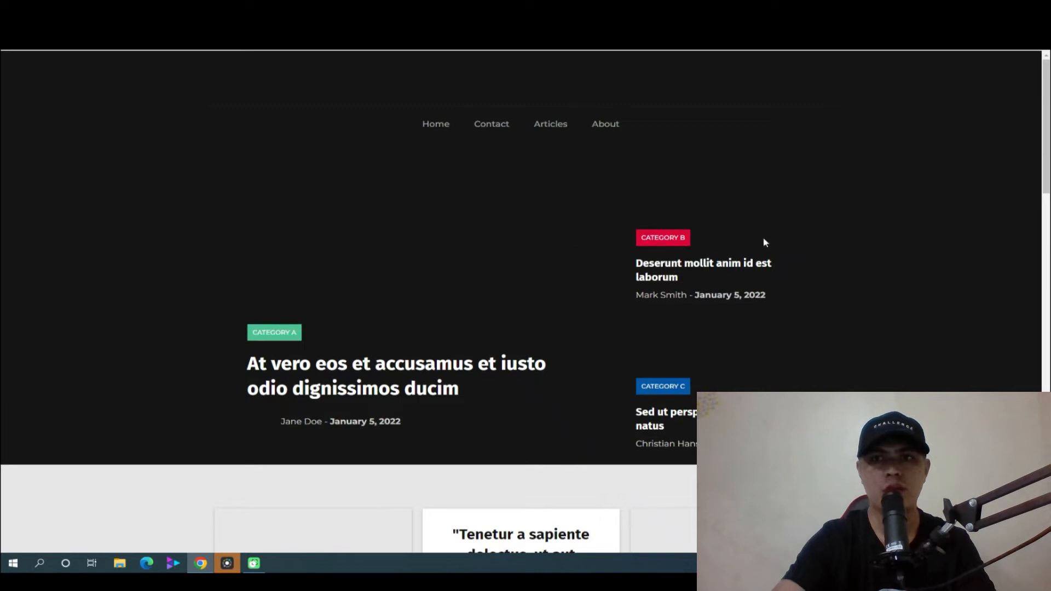
pyautogui.scroll(-2, 1047, 152)
pyautogui.scroll(-12, 1047, 152)
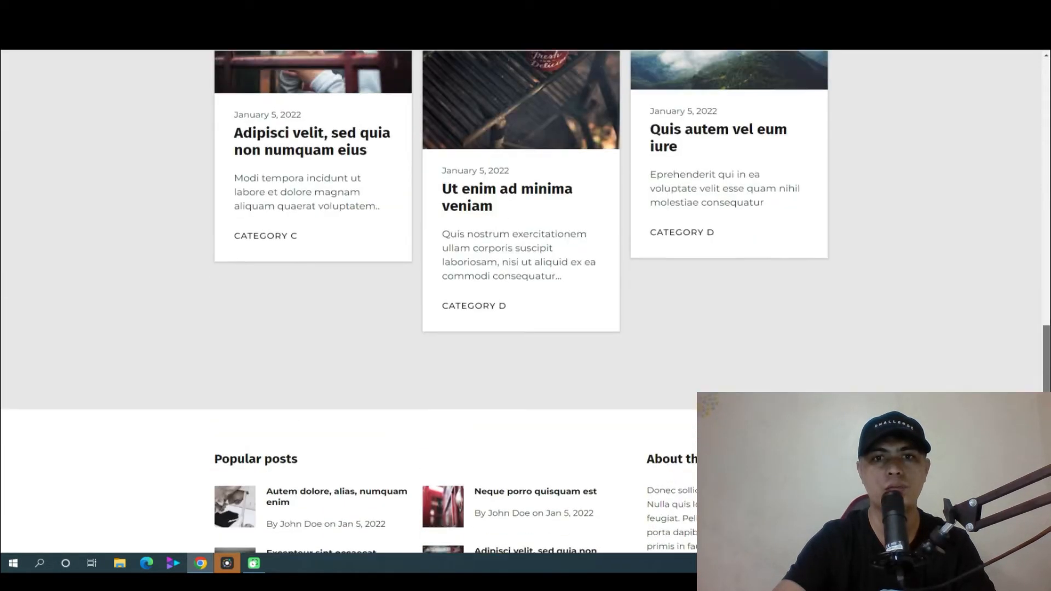
pyautogui.scroll(13, 1046, 152)
pyautogui.moveTo(1050, 104); pyautogui.dragTo(1047, 77)
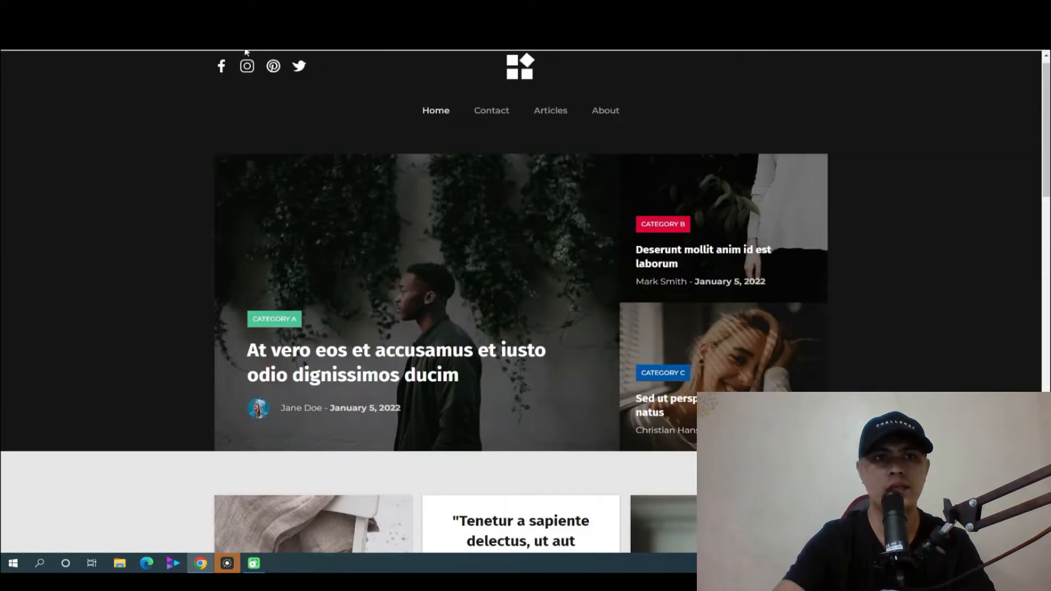
# Step: Preview the template with the city-building header, and create the Be Healthy blog with it
pyautogui.click(225, 24)
pyautogui.scroll(-1, 479, 356)
pyautogui.moveTo(563, 370)
pyautogui.moveTo(444, 381)
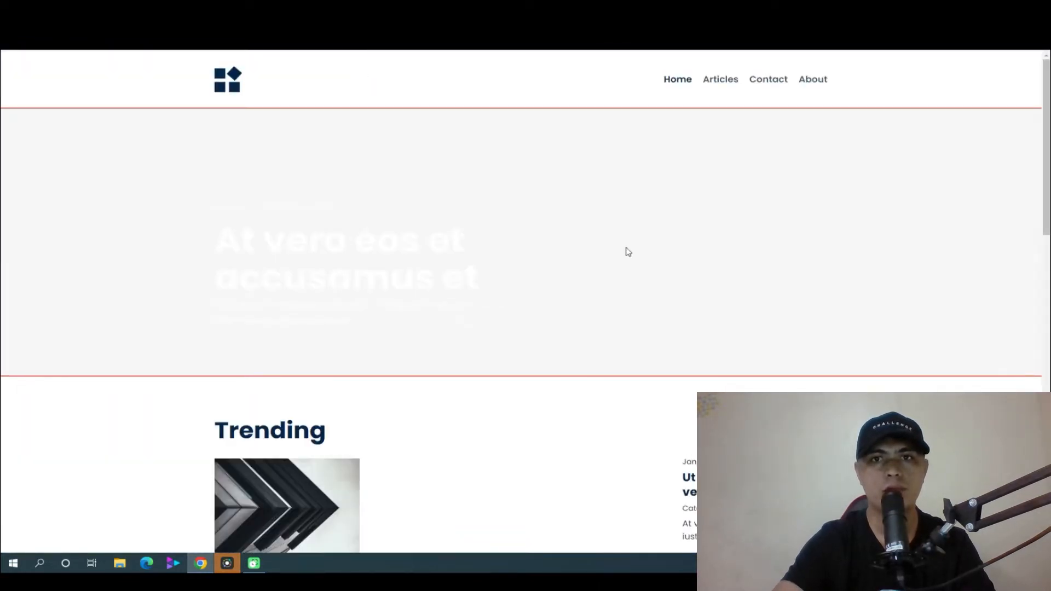
pyautogui.scroll(-7, 1025, 191)
pyautogui.scroll(7, 941, 176)
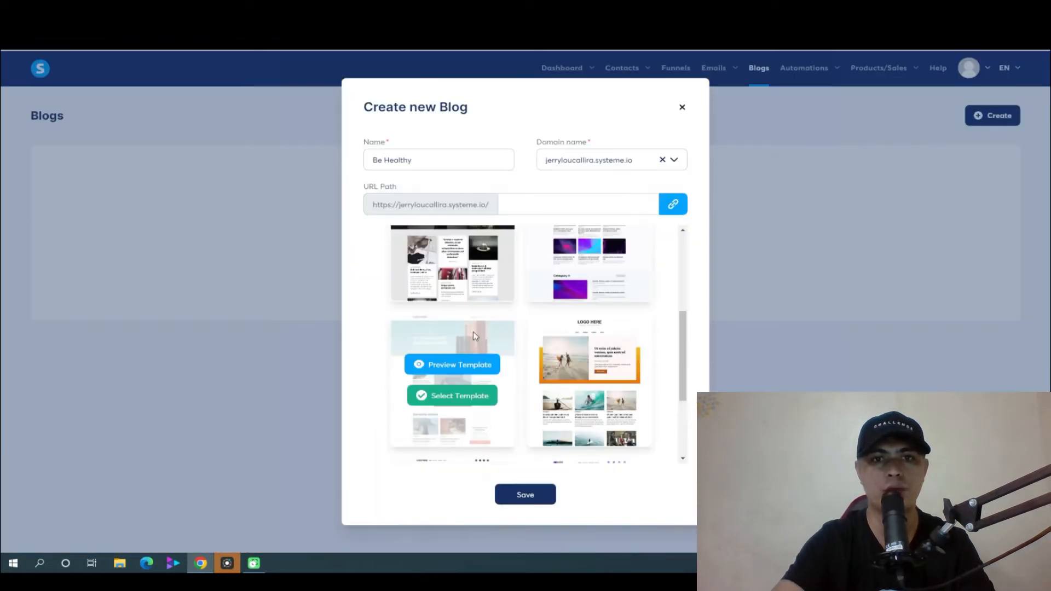
pyautogui.click(458, 401)
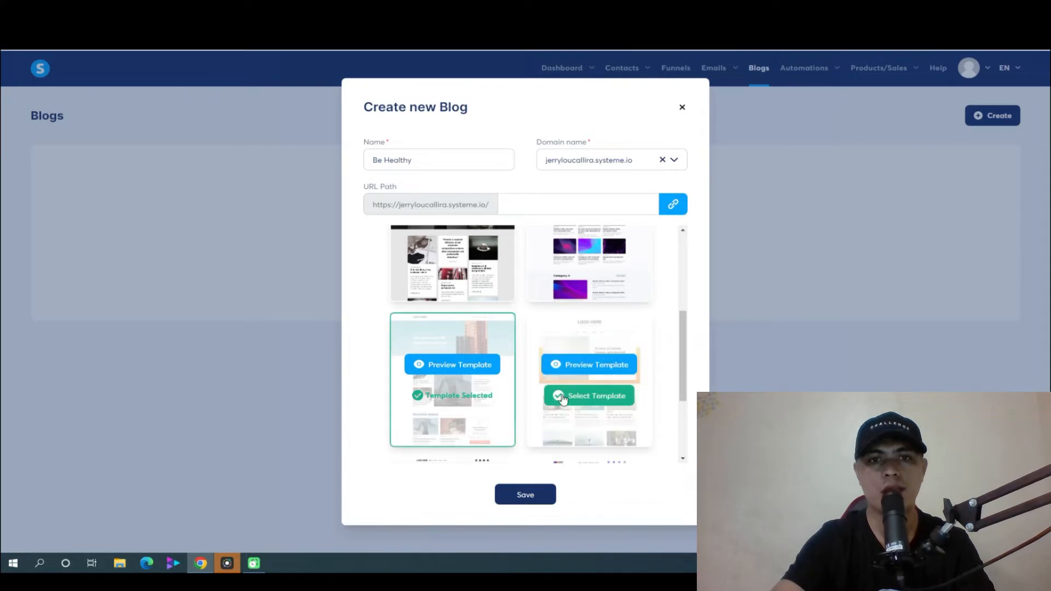
pyautogui.click(533, 495)
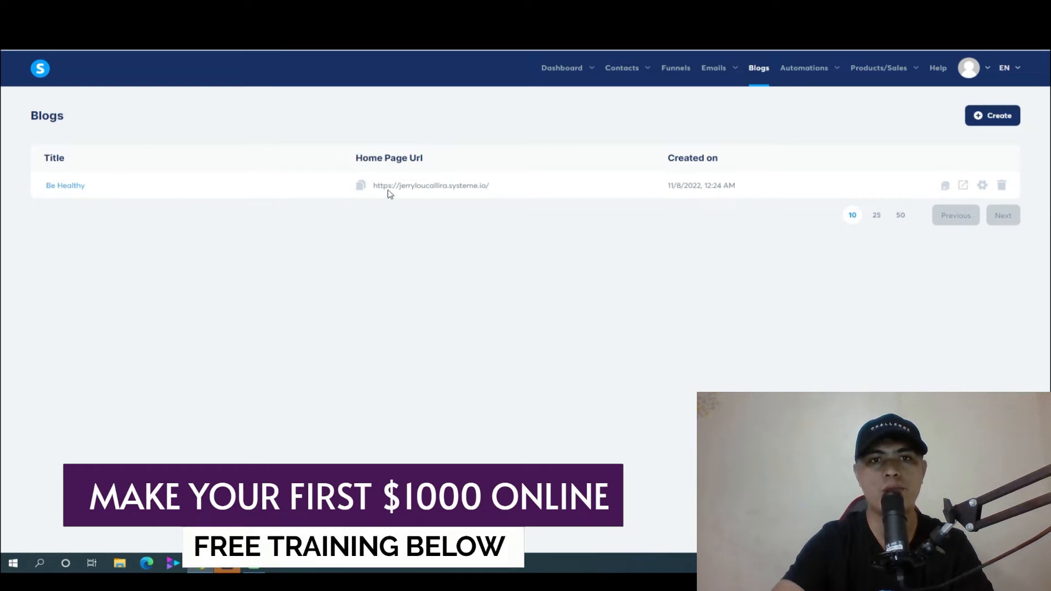
# Step: Open the Be Healthy blog's home page URL from the blog list in a new tab
pyautogui.moveTo(499, 191); pyautogui.dragTo(378, 188)
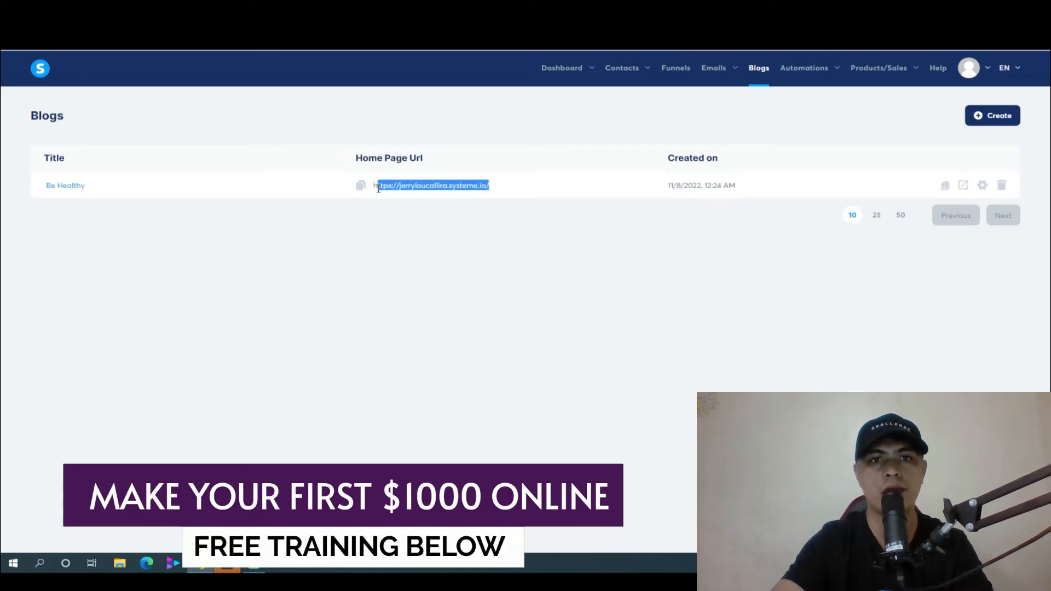
pyautogui.click(434, 196)
pyautogui.moveTo(495, 189); pyautogui.dragTo(372, 194)
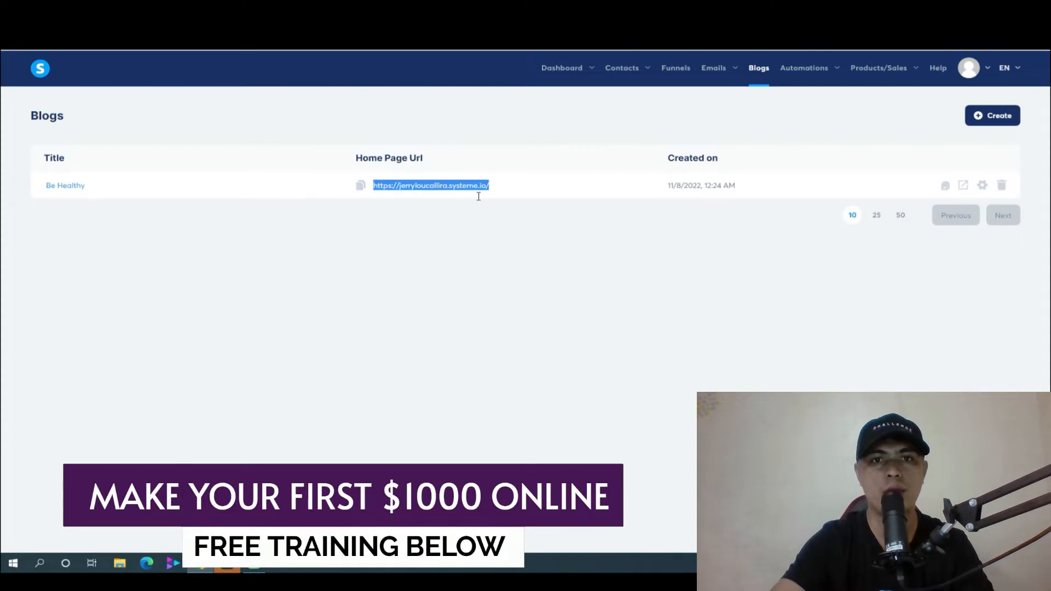
pyautogui.rightClick(445, 187)
pyautogui.click(483, 194)
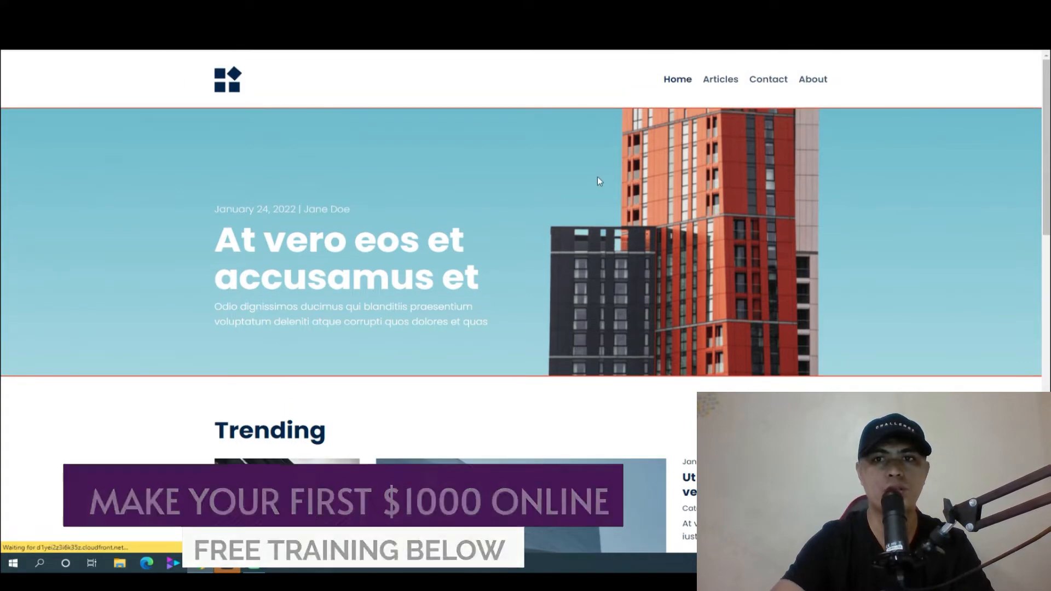
# Step: Look through the published home page's header, navigation and Trending section, and close the page
pyautogui.scroll(-3, 597, 176)
pyautogui.scroll(4, 645, 107)
pyautogui.scroll(-10, 645, 107)
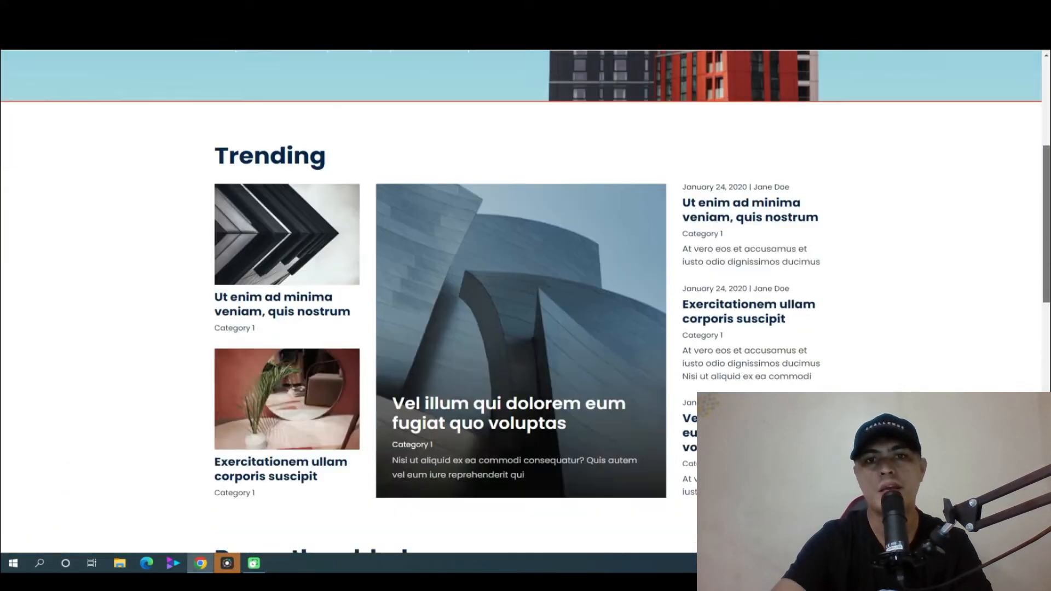
pyautogui.scroll(10, 645, 106)
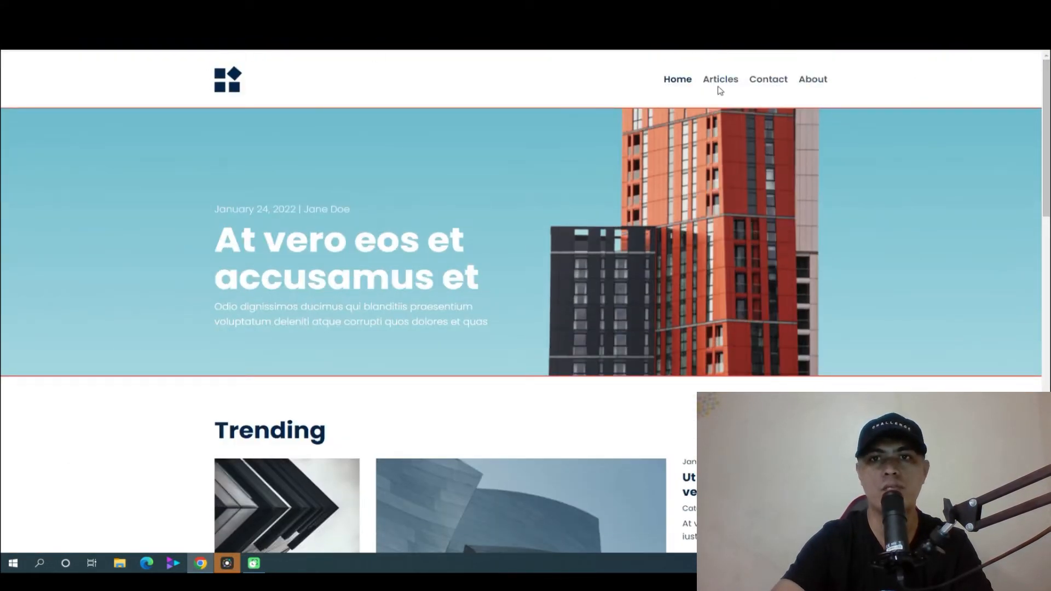
pyautogui.scroll(-6, 1045, 137)
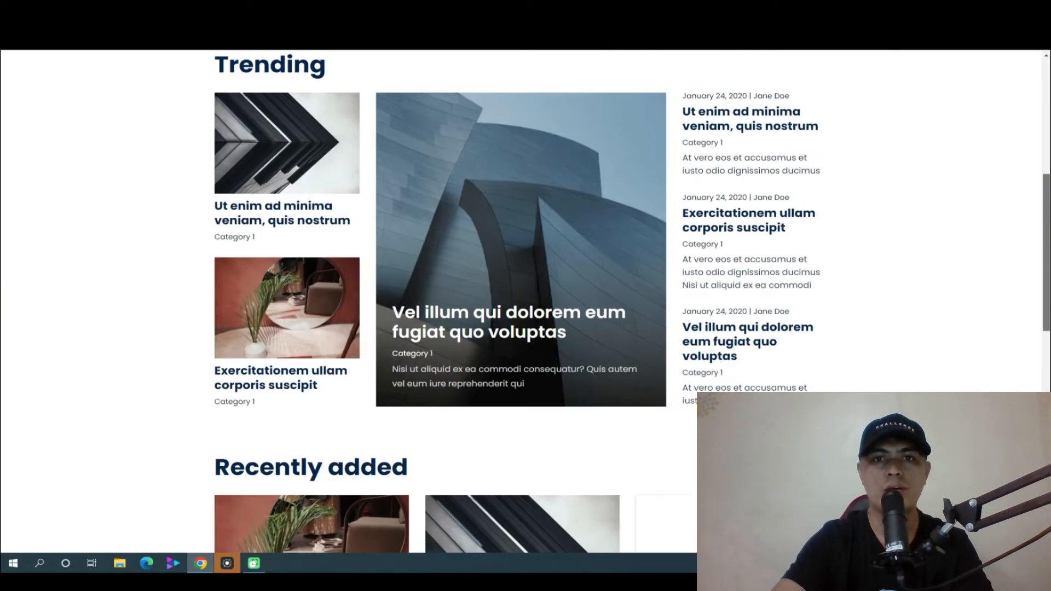
pyautogui.scroll(2, 448, 251)
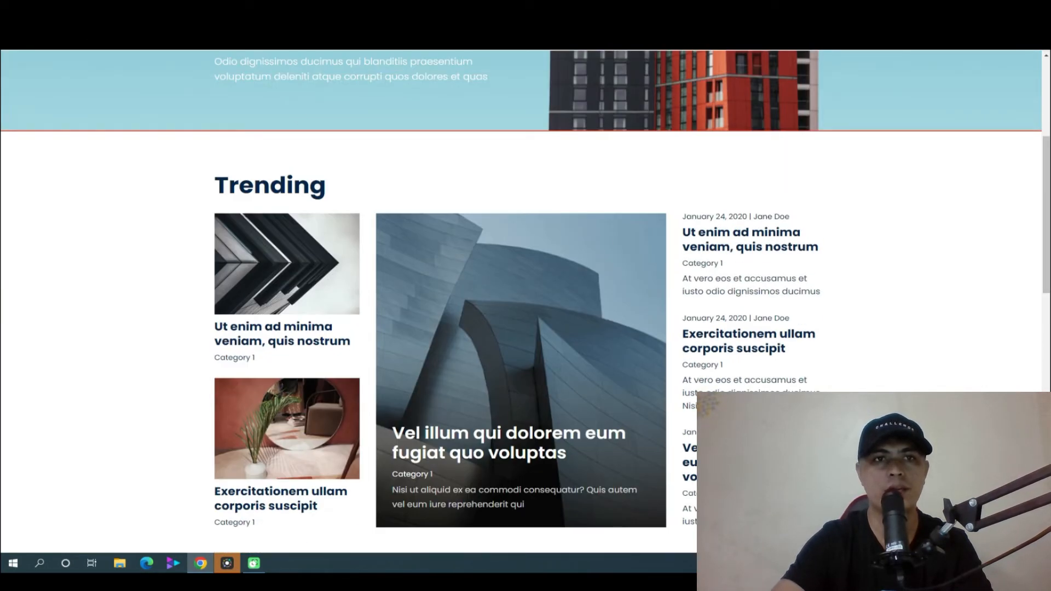
pyautogui.hotkey('ctrl', 'w')
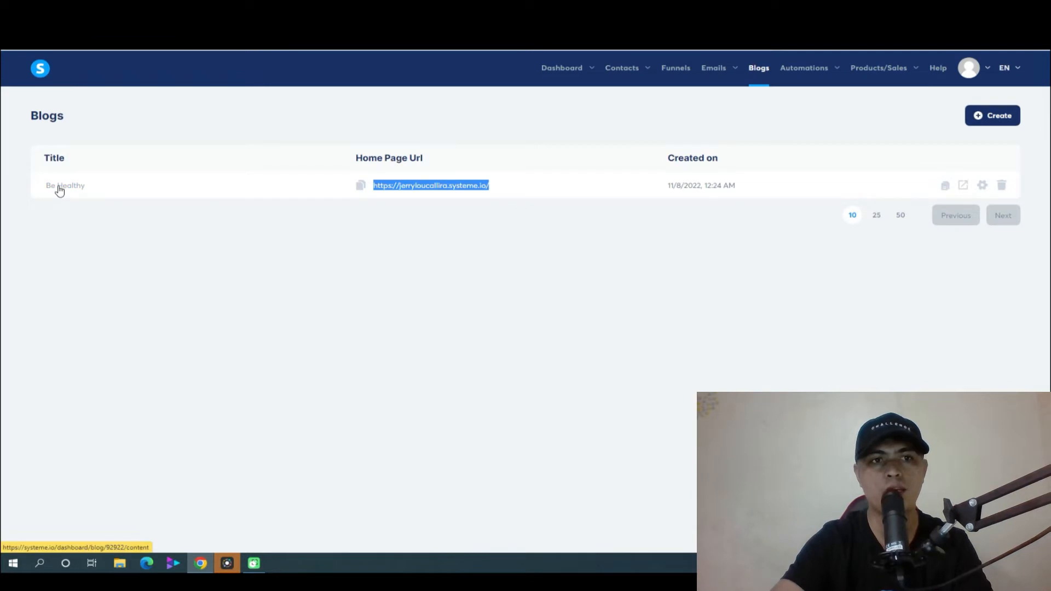
# Step: Open the Be Healthy blog to manage its posts
pyautogui.click(288, 255)
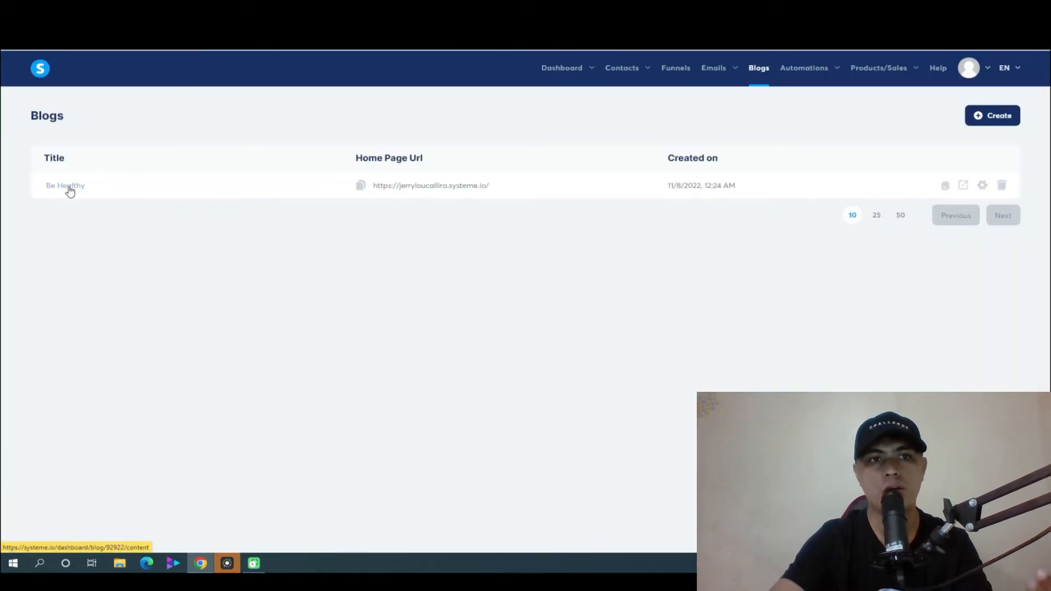
pyautogui.click(79, 192)
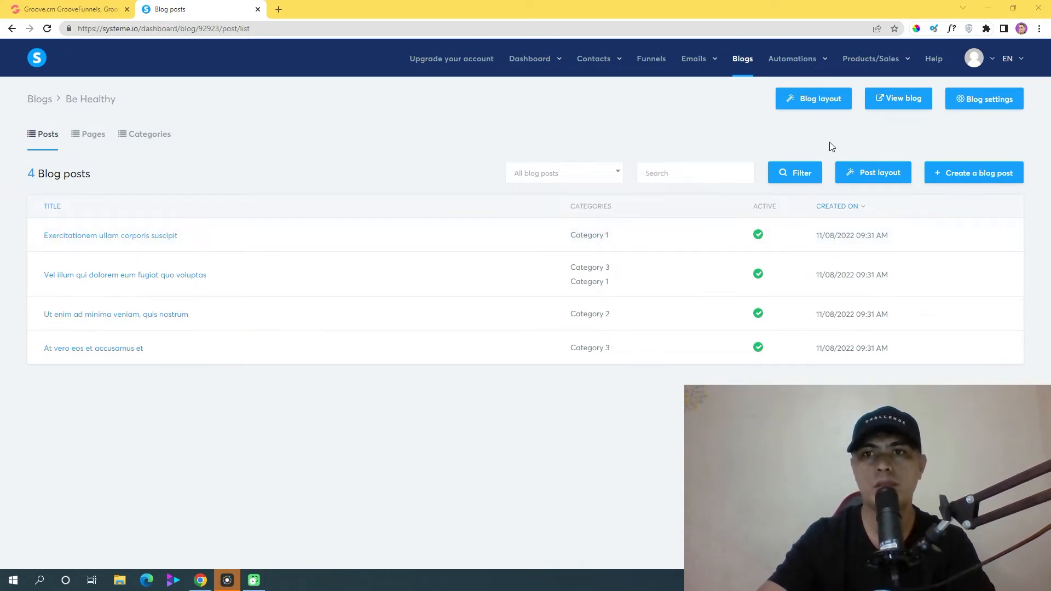
# Step: View the live blog's home page down to its footer and return to the blog posts
pyautogui.click(898, 99)
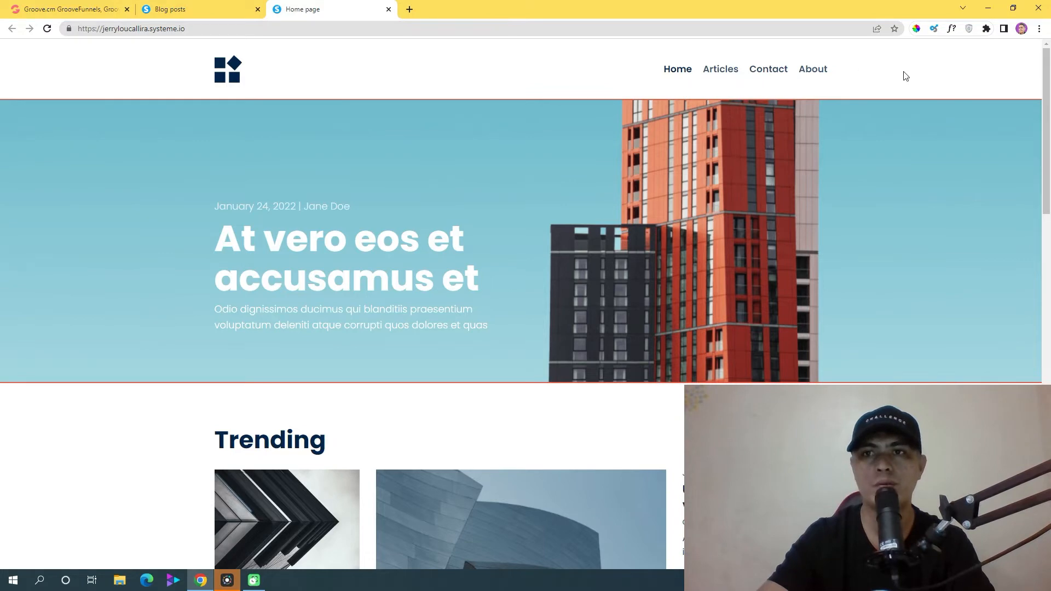
pyautogui.moveTo(1045, 90); pyautogui.dragTo(1048, 438)
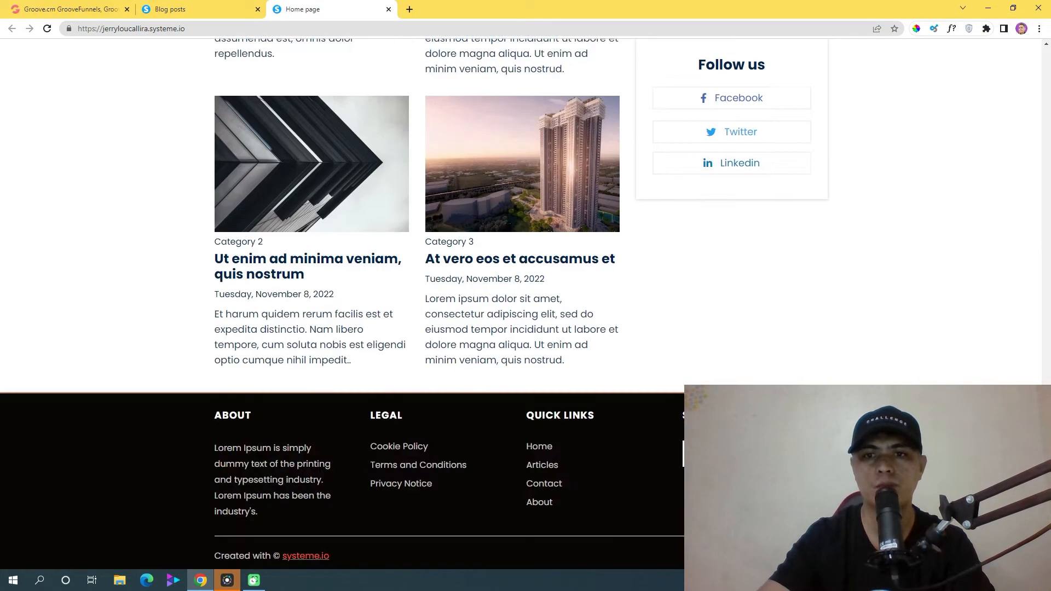
pyautogui.click(199, 10)
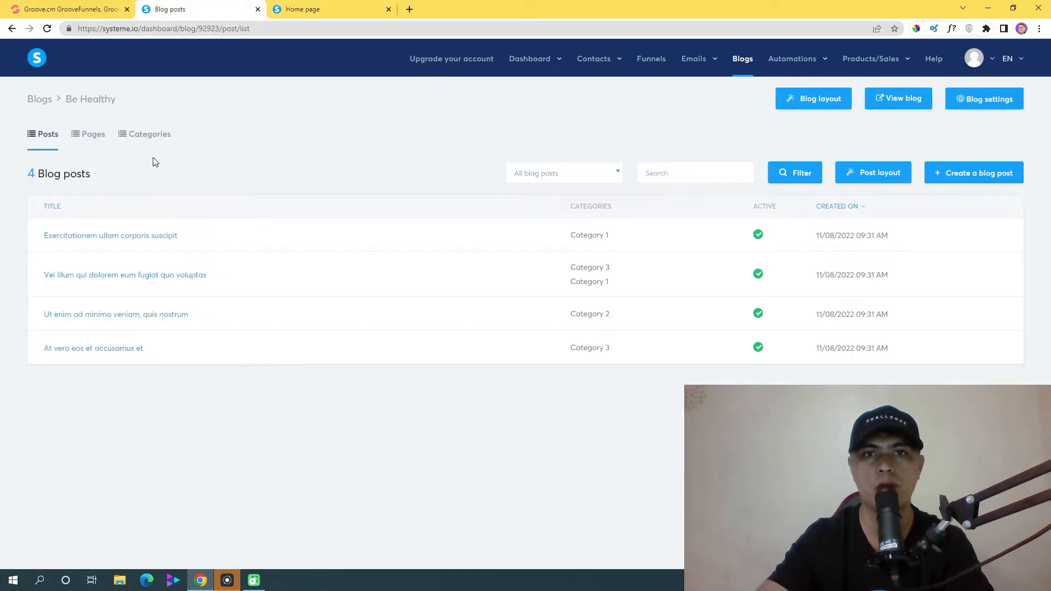
# Step: Open the blog layout for editing and replace the header logo with the previously uploaded image unnamed1.png
pyautogui.click(825, 108)
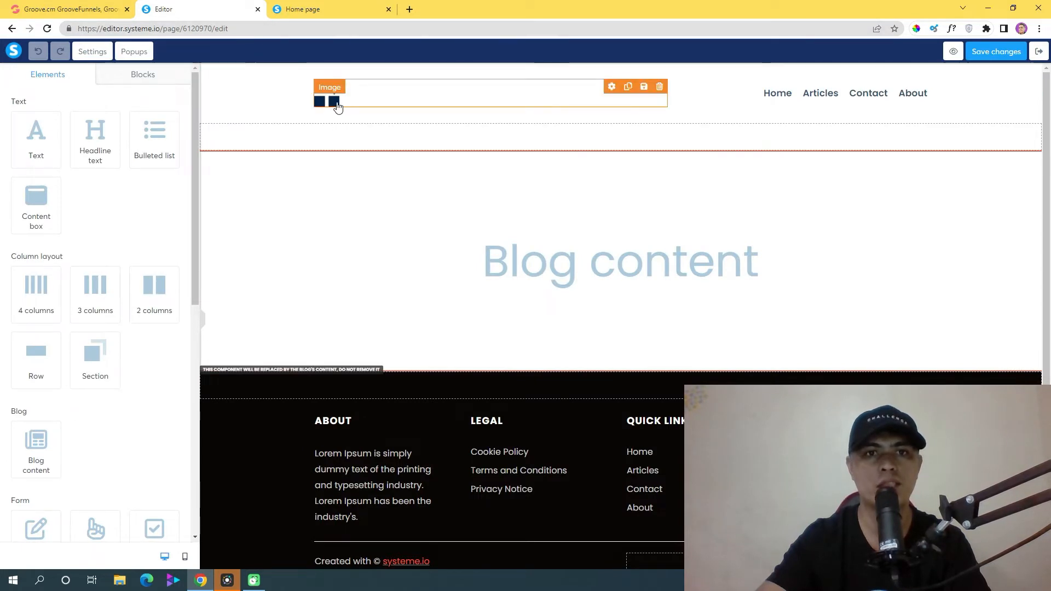
pyautogui.click(332, 102)
pyautogui.click(169, 120)
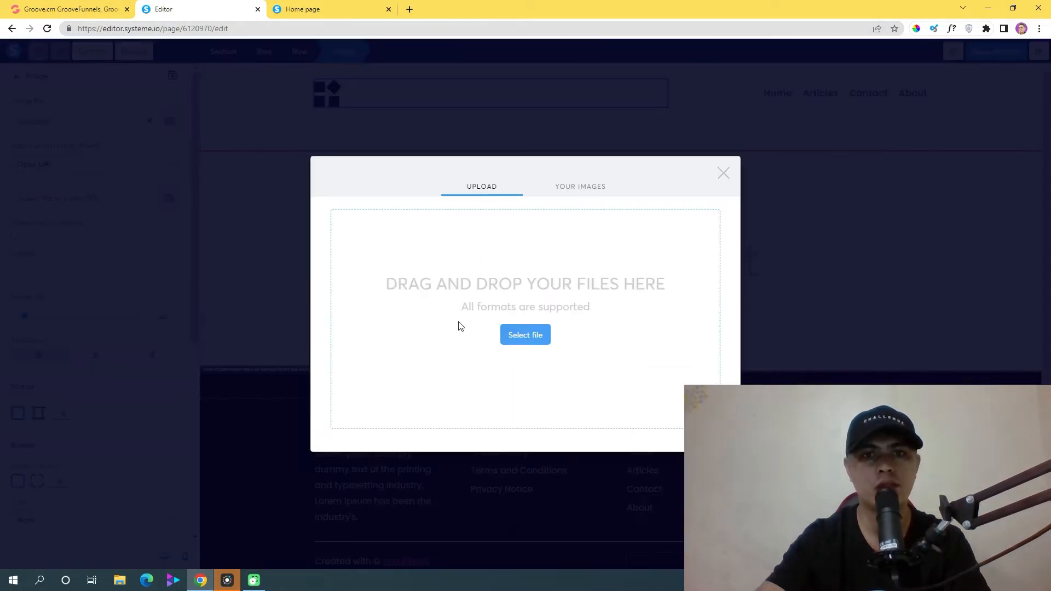
pyautogui.click(574, 188)
pyautogui.click(495, 240)
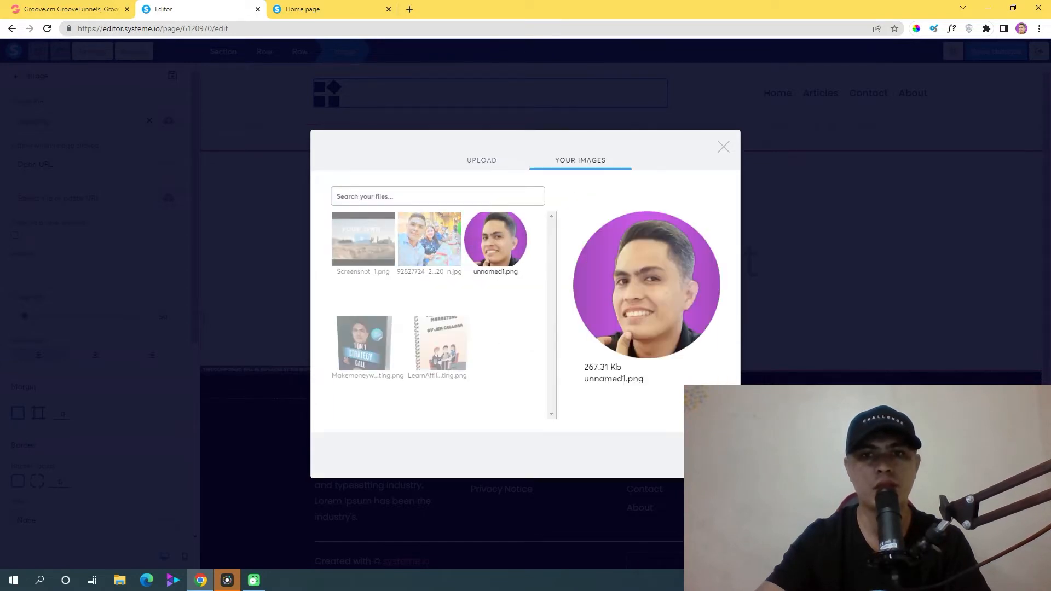
pyautogui.click(703, 456)
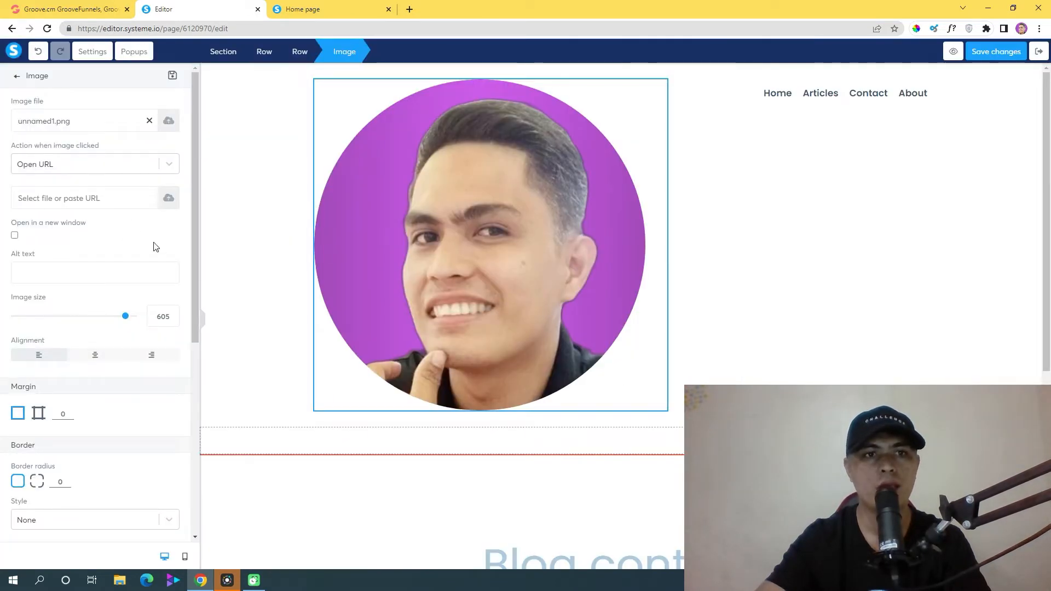
# Step: Reduce the header logo's image size to 90
pyautogui.moveTo(126, 323); pyautogui.dragTo(33, 312)
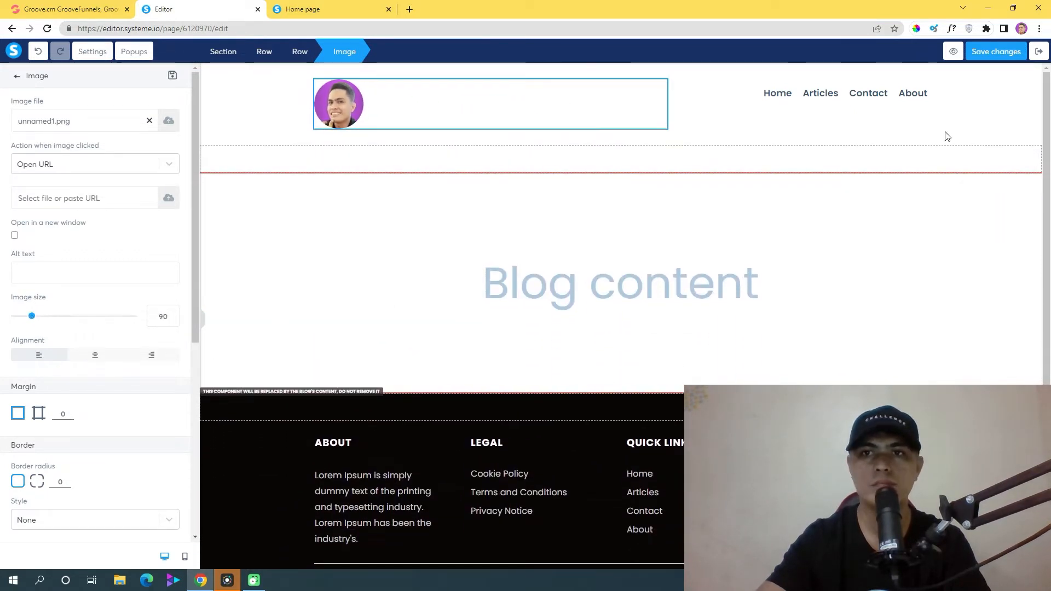
# Step: Add a fifth item titled Product to the header navigation menu and save the blog layout
pyautogui.click(831, 100)
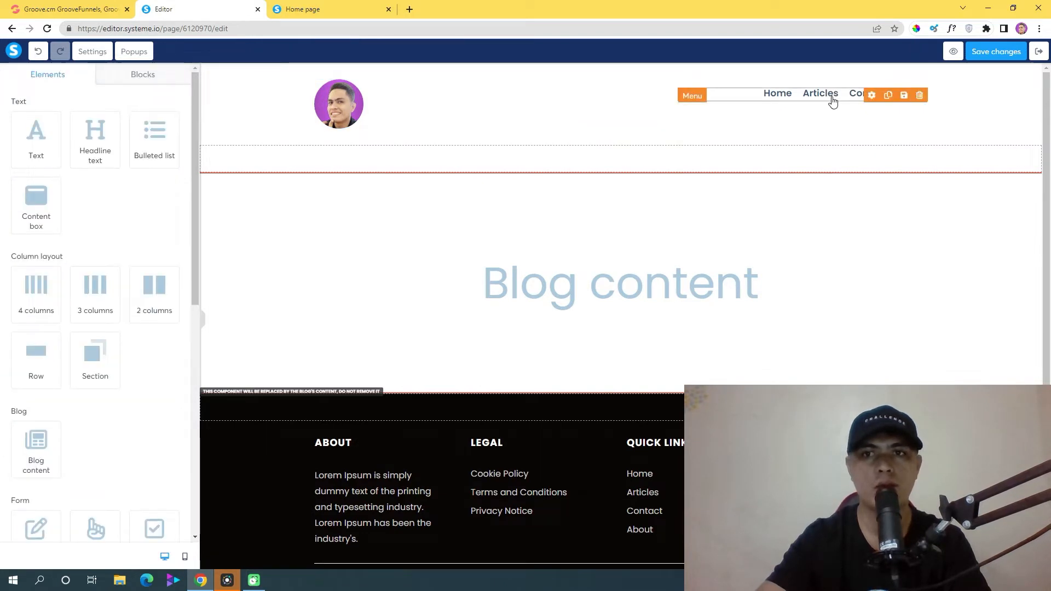
pyautogui.click(832, 102)
pyautogui.moveTo(195, 183); pyautogui.dragTo(219, 330)
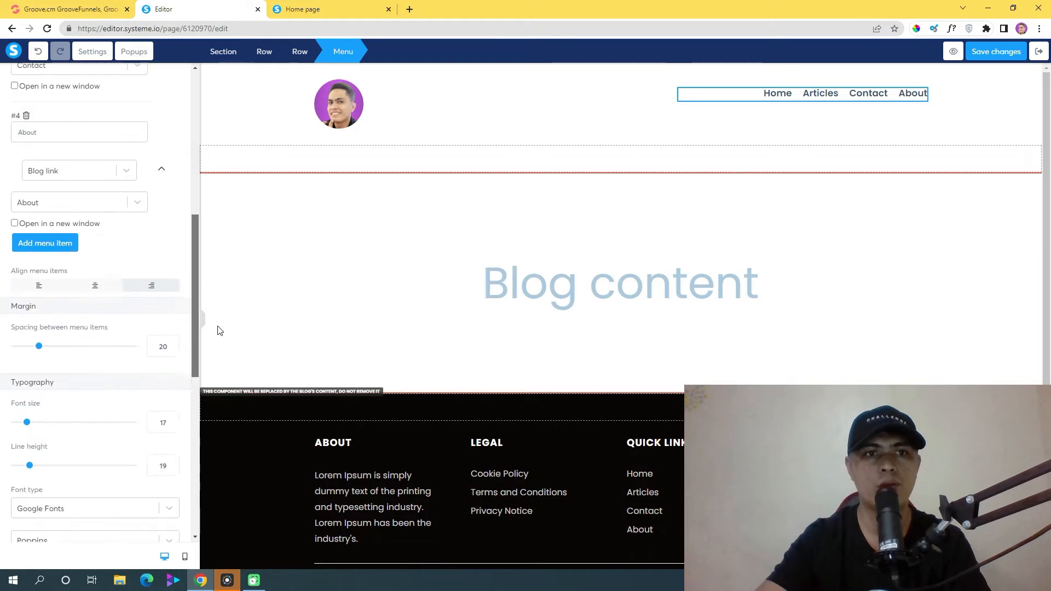
pyautogui.click(34, 237)
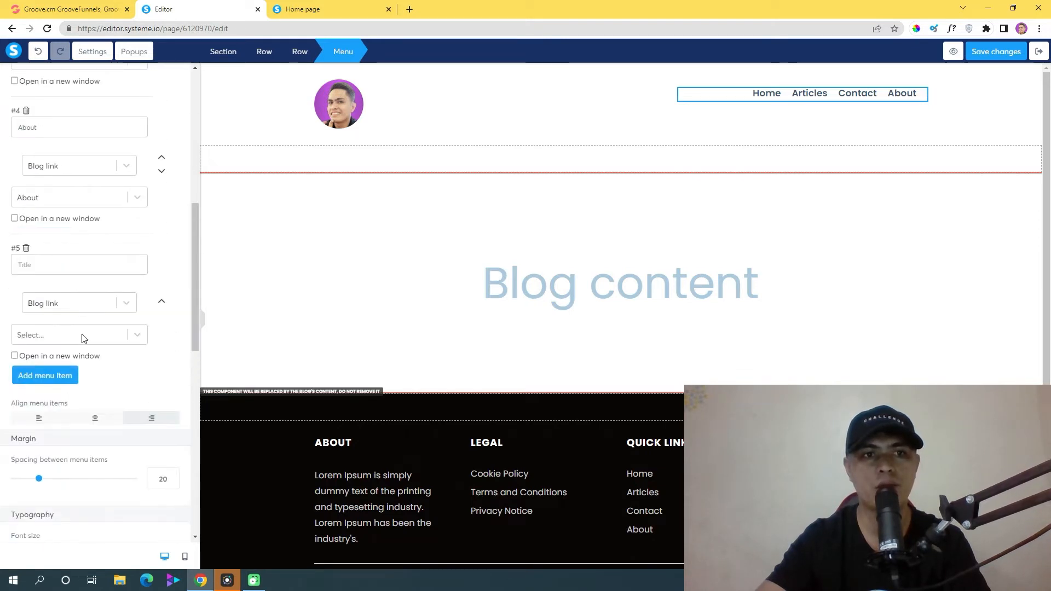
pyautogui.click(50, 270)
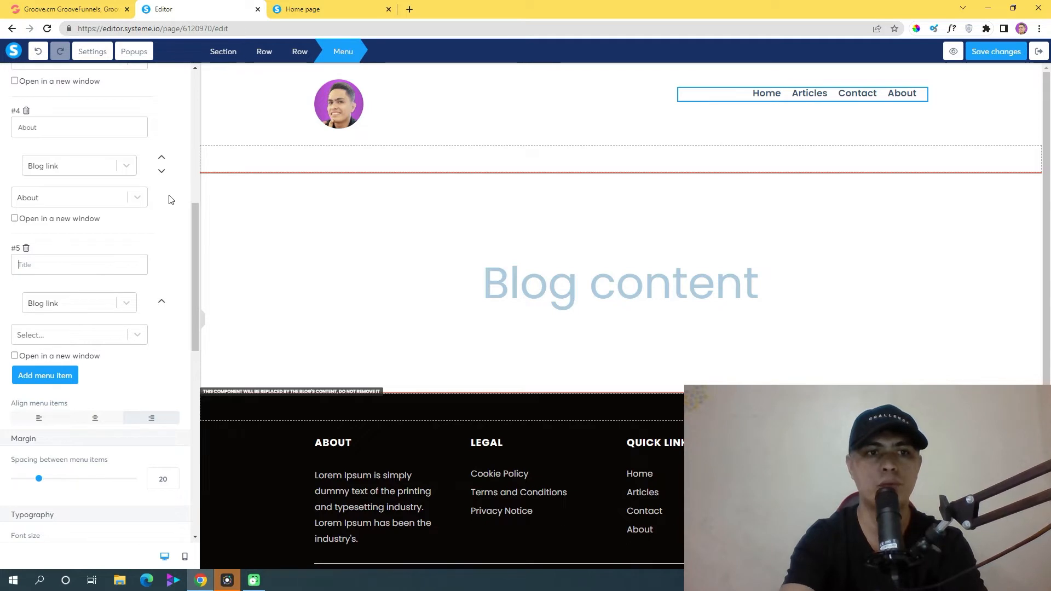
pyautogui.write('Pr')
pyautogui.write('oduct')
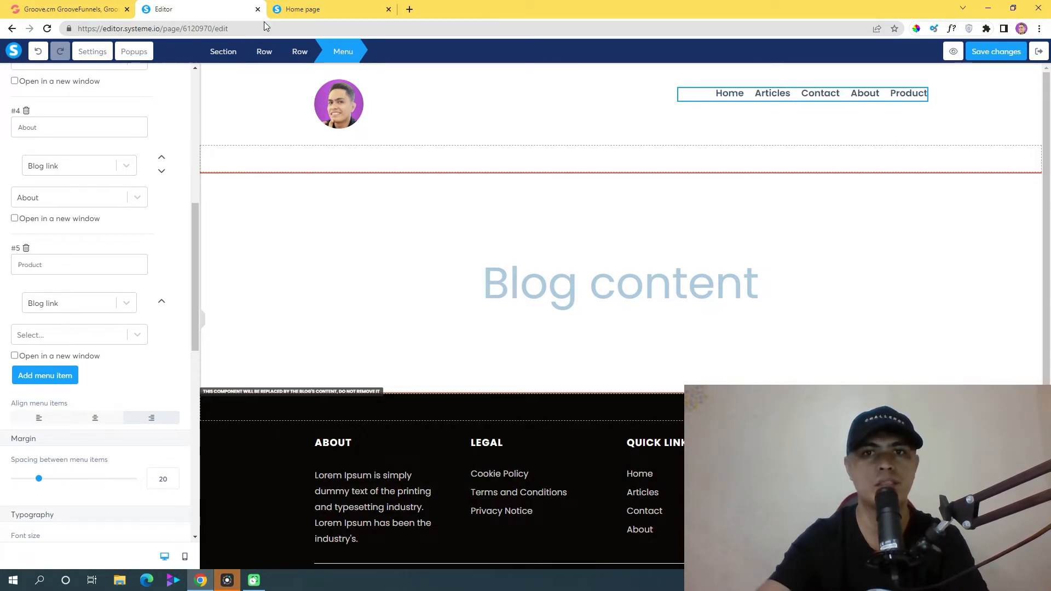
pyautogui.click(993, 51)
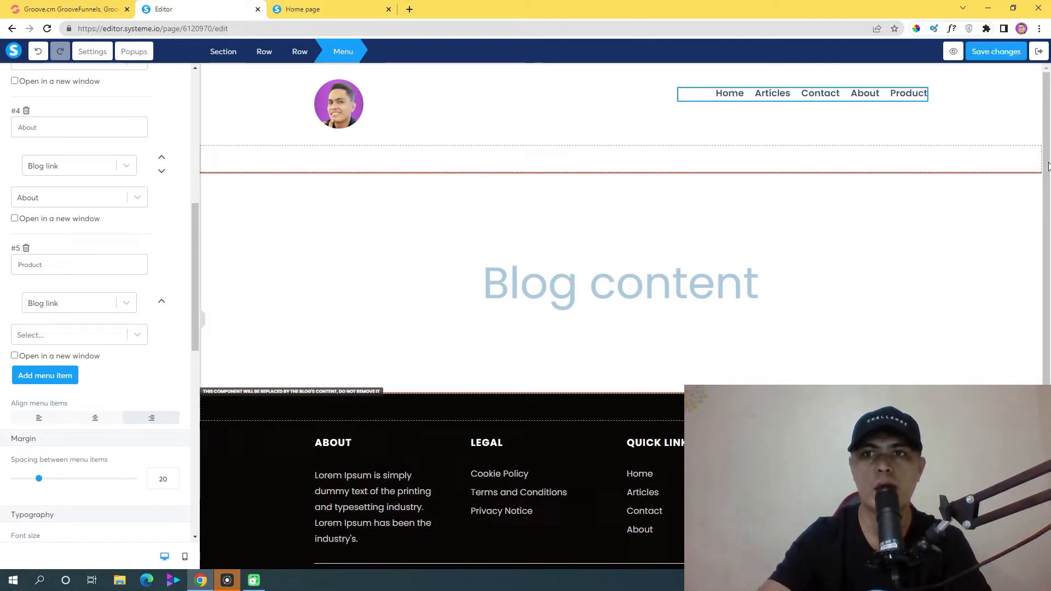
# Step: Delete the footer's lowest row, which holds the systeme.io credit and social icons, and save the layout
pyautogui.click(1047, 225)
pyautogui.scroll(-1, 580, 333)
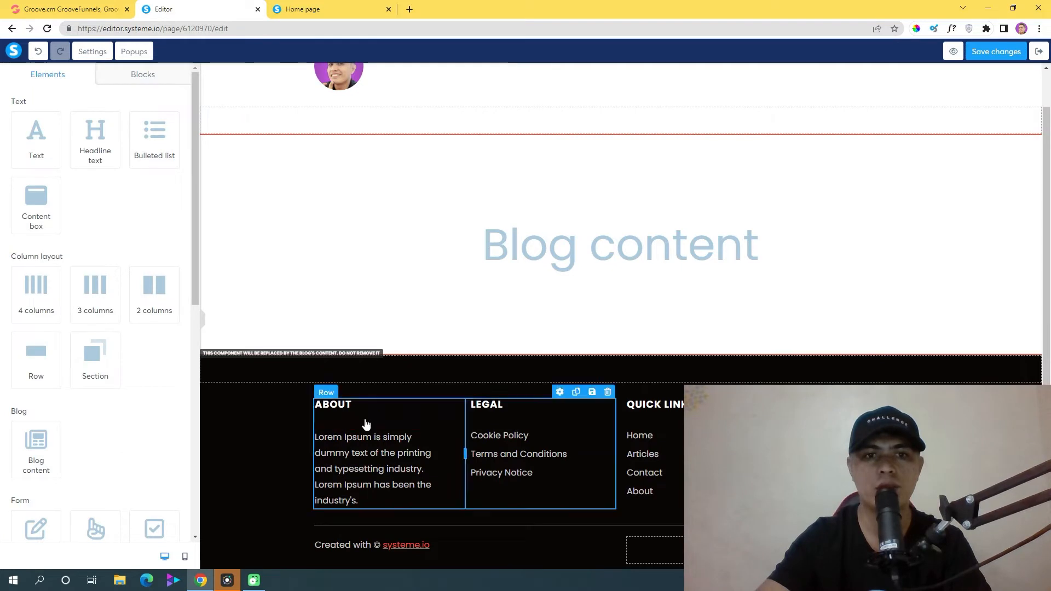
pyautogui.click(379, 477)
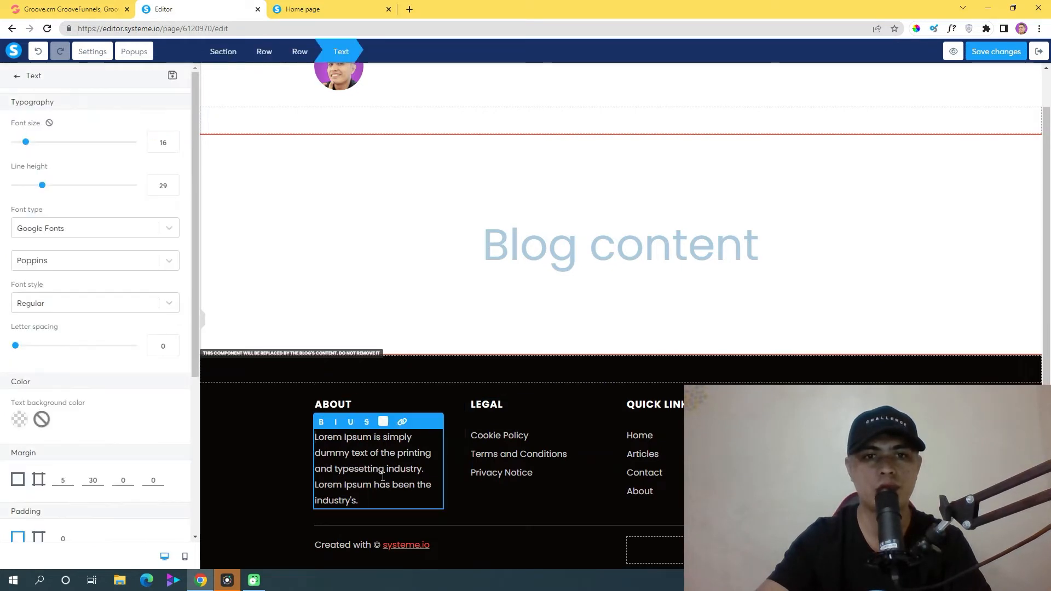
pyautogui.click(270, 465)
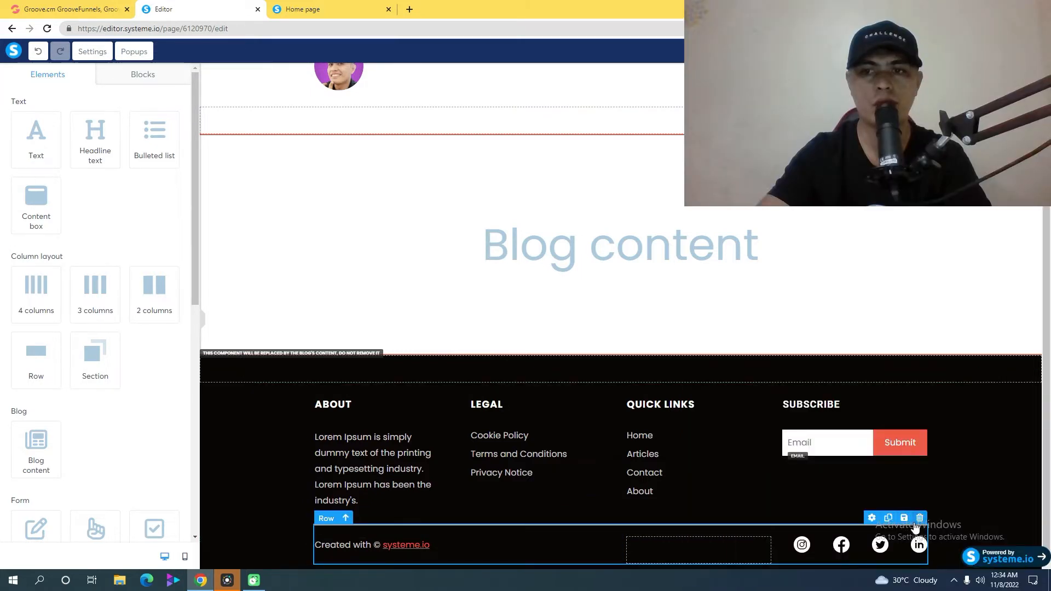
pyautogui.click(918, 522)
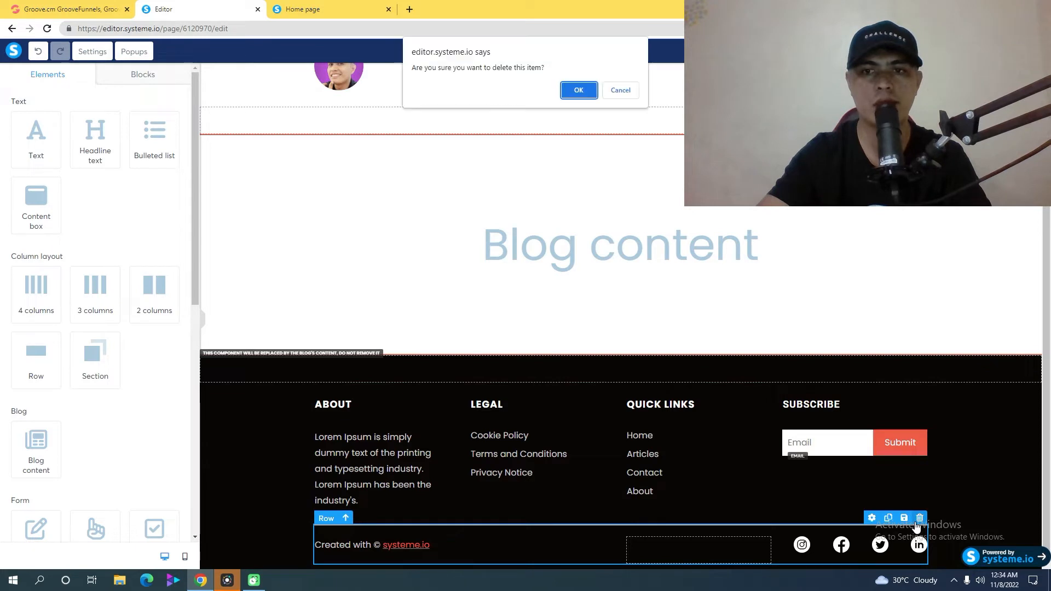
pyautogui.click(579, 91)
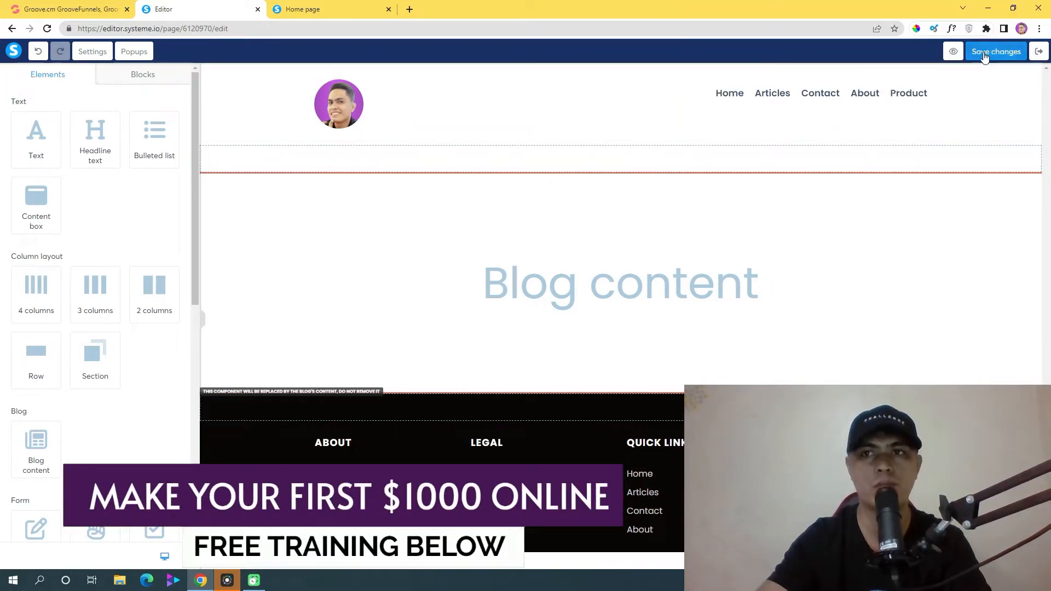
pyautogui.click(996, 52)
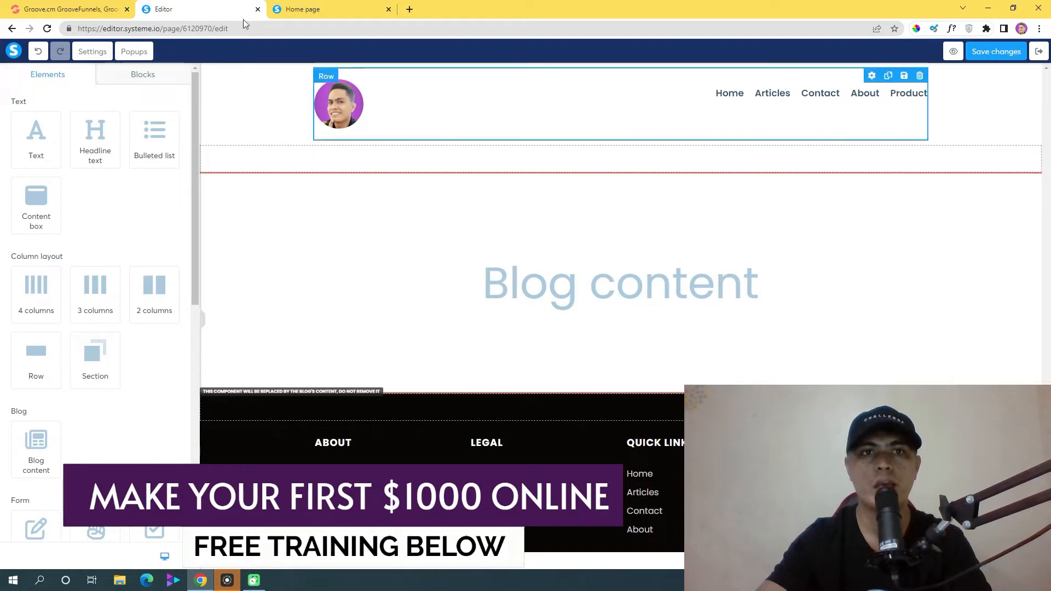
# Step: Reload the live home page and check its header logo, navigation menu, Trending section and footer
pyautogui.click(306, 10)
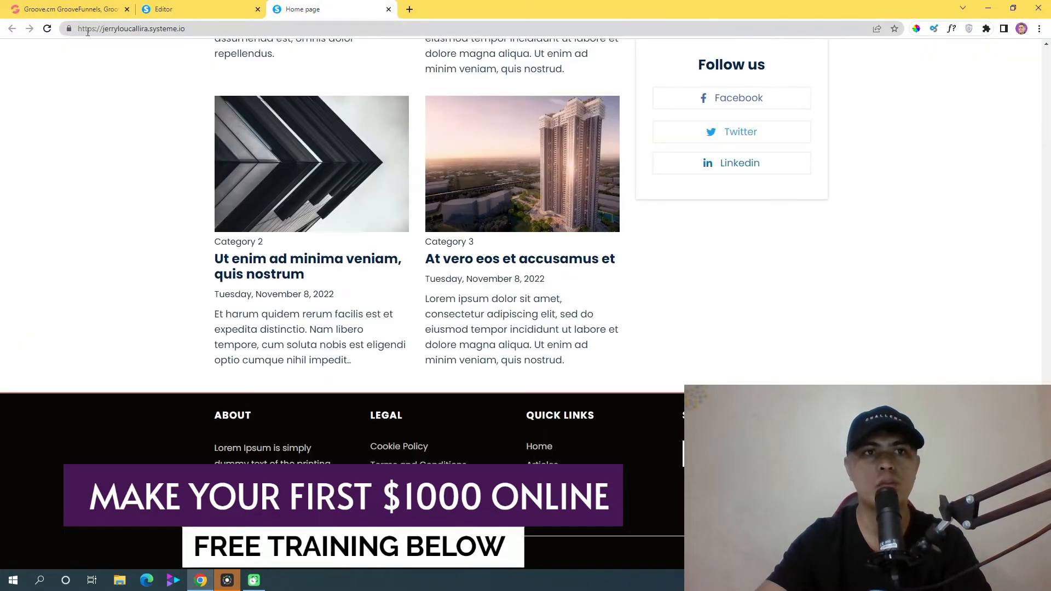
pyautogui.click(48, 29)
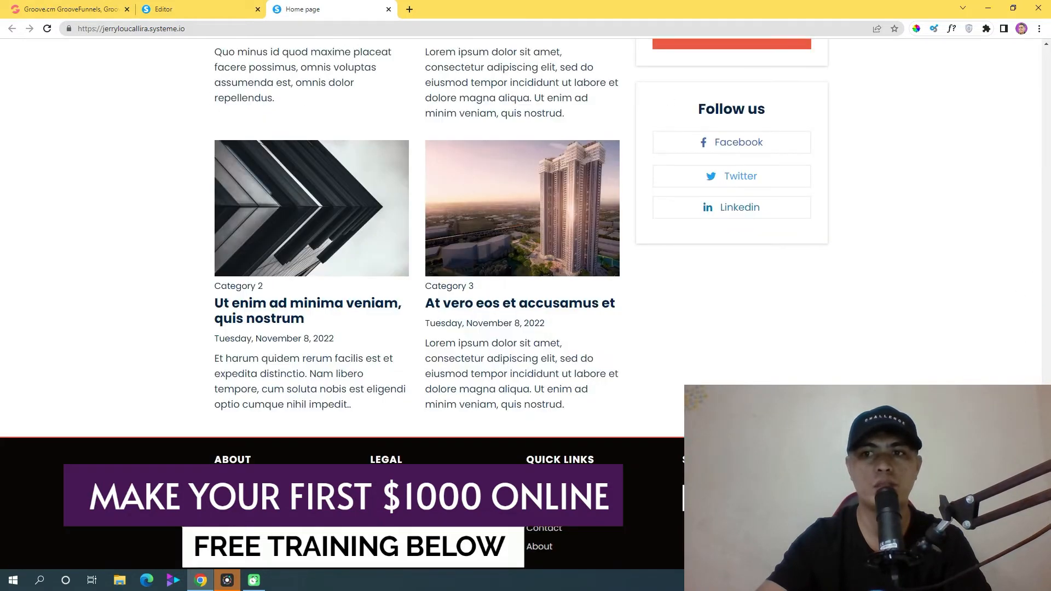
pyautogui.moveTo(1046, 432); pyautogui.dragTo(1046, 74)
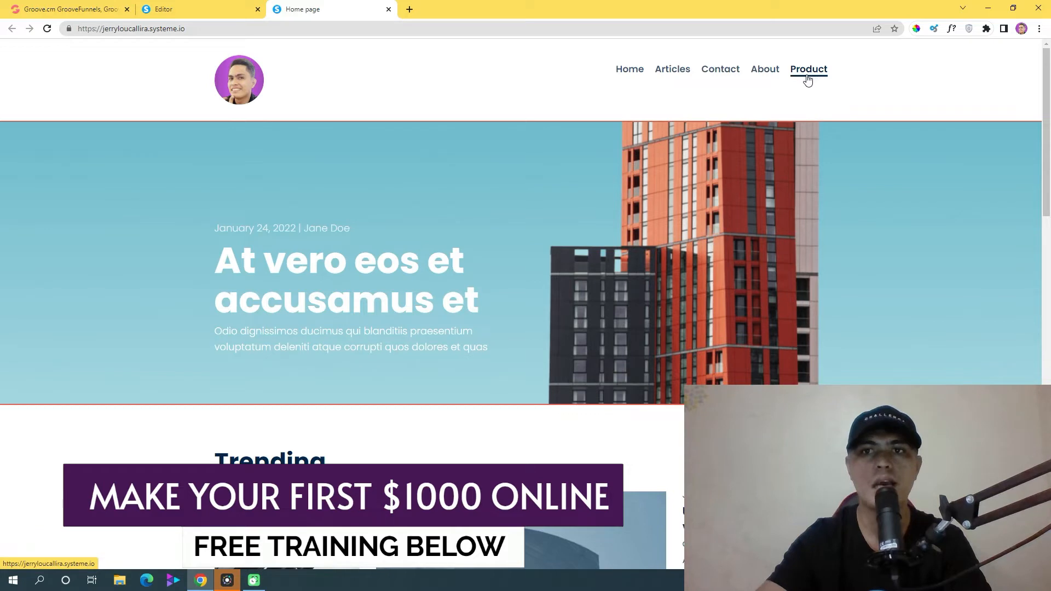
pyautogui.moveTo(1046, 110); pyautogui.dragTo(1046, 454)
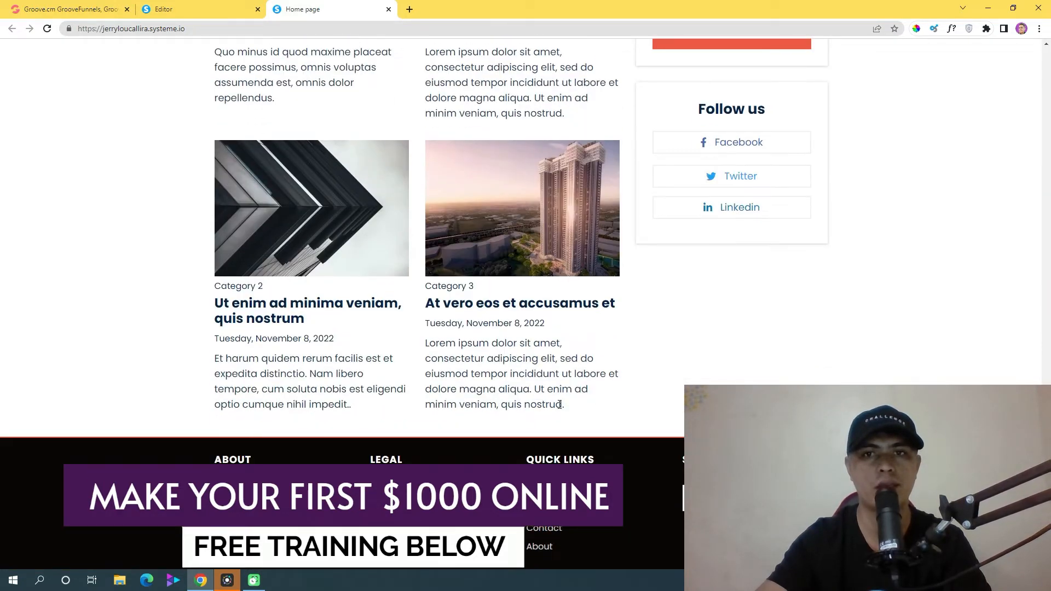
pyautogui.scroll(2, 556, 403)
pyautogui.moveTo(1049, 444); pyautogui.dragTo(1048, 178)
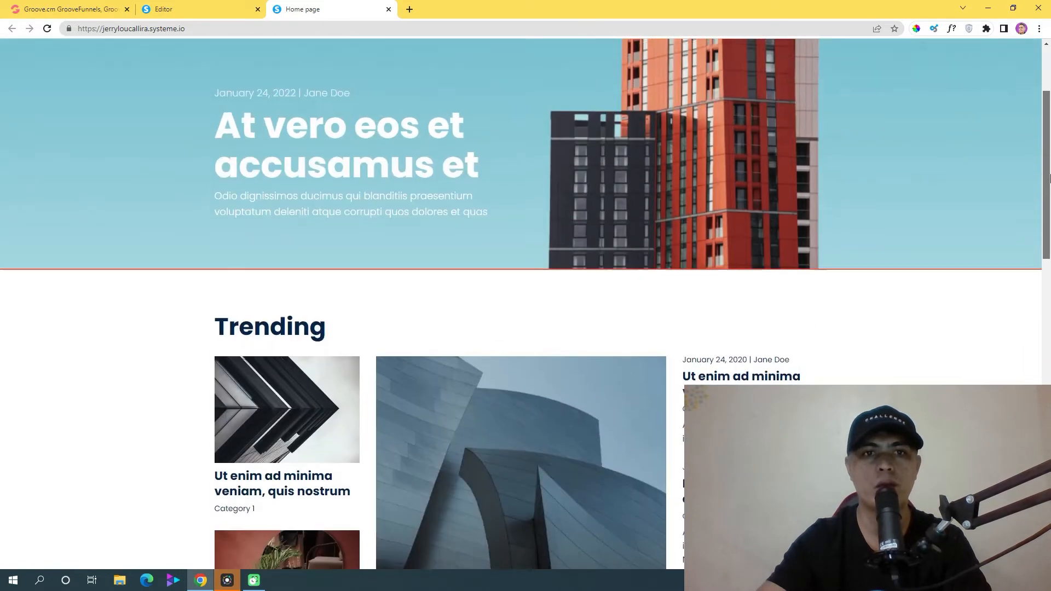
pyautogui.scroll(-2, 739, 268)
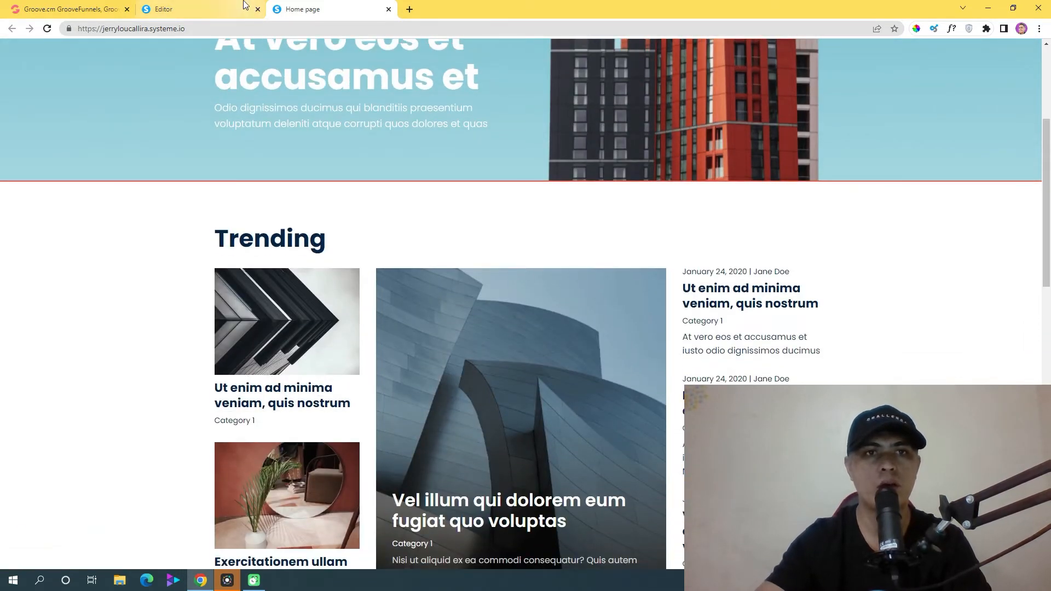
# Step: Exit the blog layout editor and open the post Exercitationem ullam corporis suscipit for editing
pyautogui.click(219, 14)
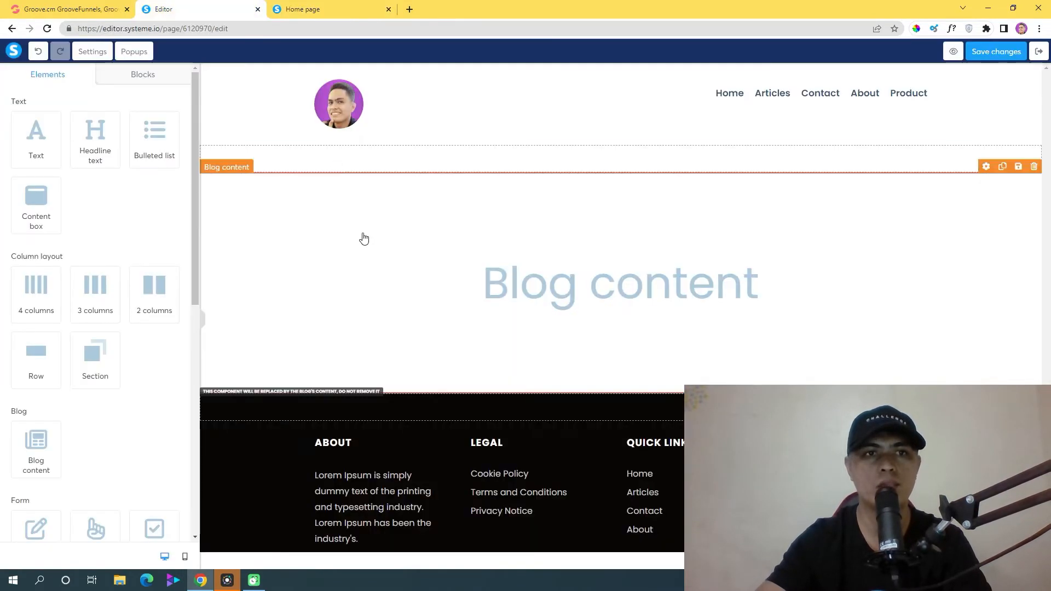
pyautogui.click(1039, 52)
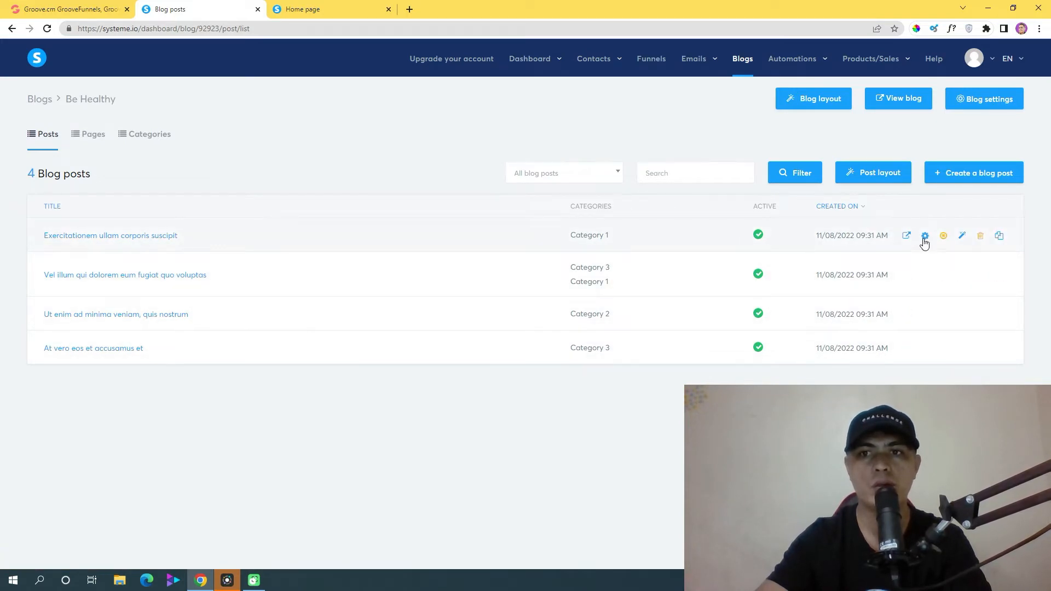
pyautogui.click(306, 9)
pyautogui.click(253, 14)
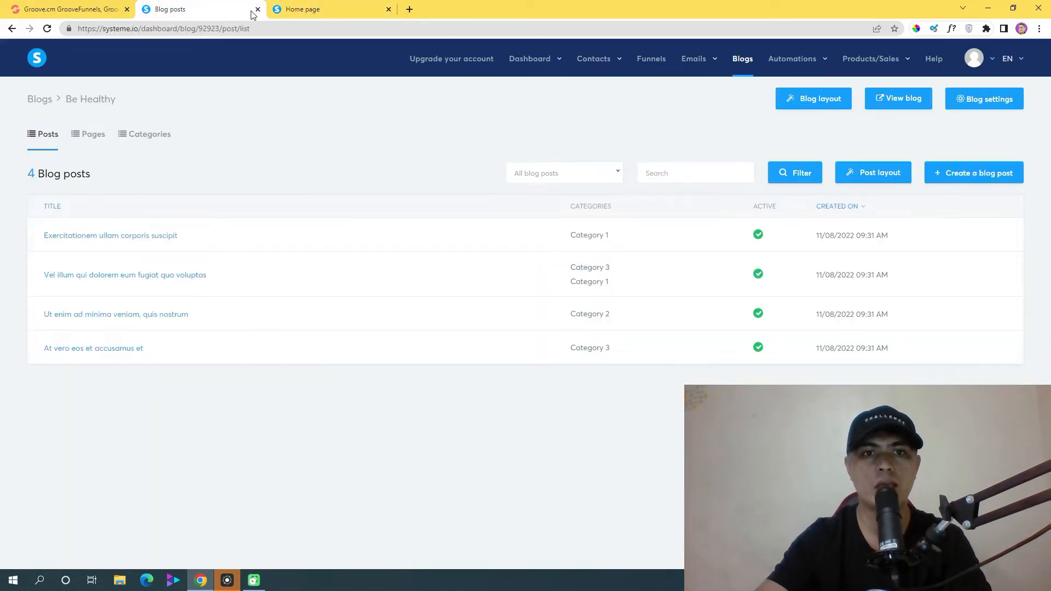
pyautogui.click(326, 6)
pyautogui.click(217, 5)
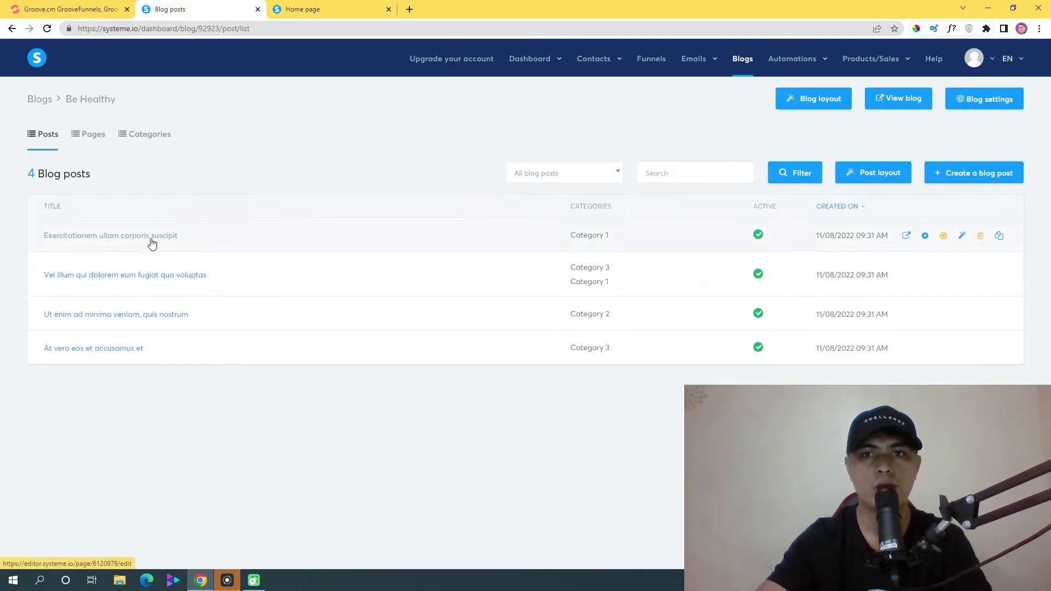
pyautogui.click(959, 236)
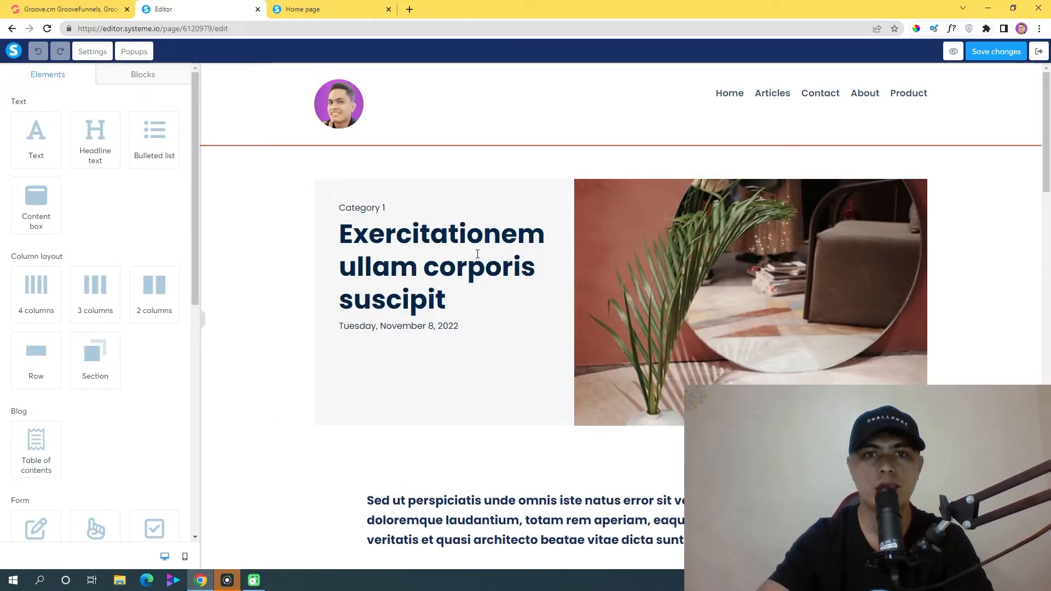
# Step: Look through the post's text, bulleted list, image and author section in the editor
pyautogui.scroll(-6, 476, 254)
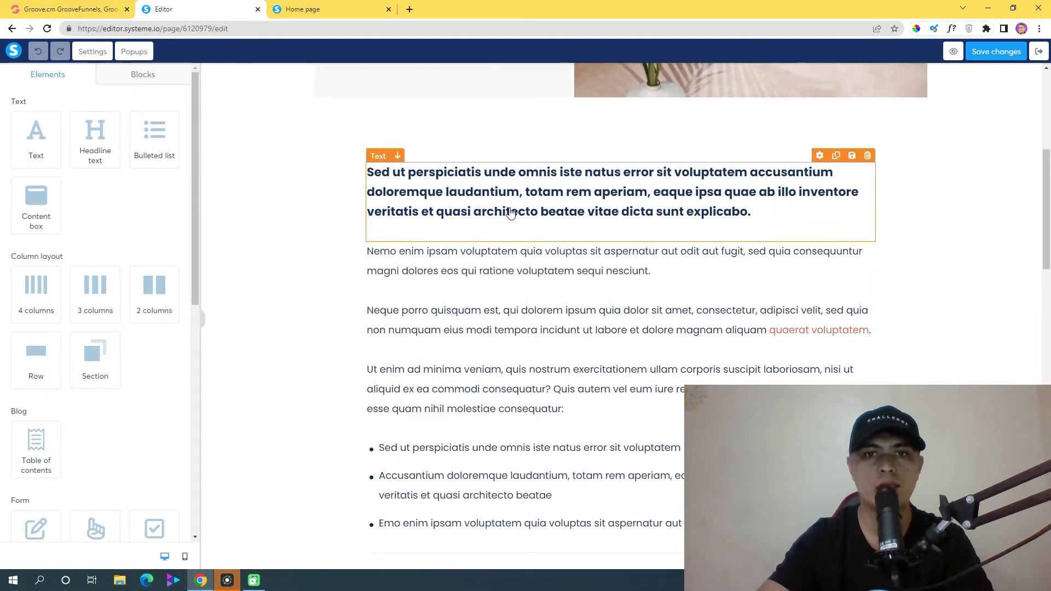
pyautogui.scroll(-5, 547, 230)
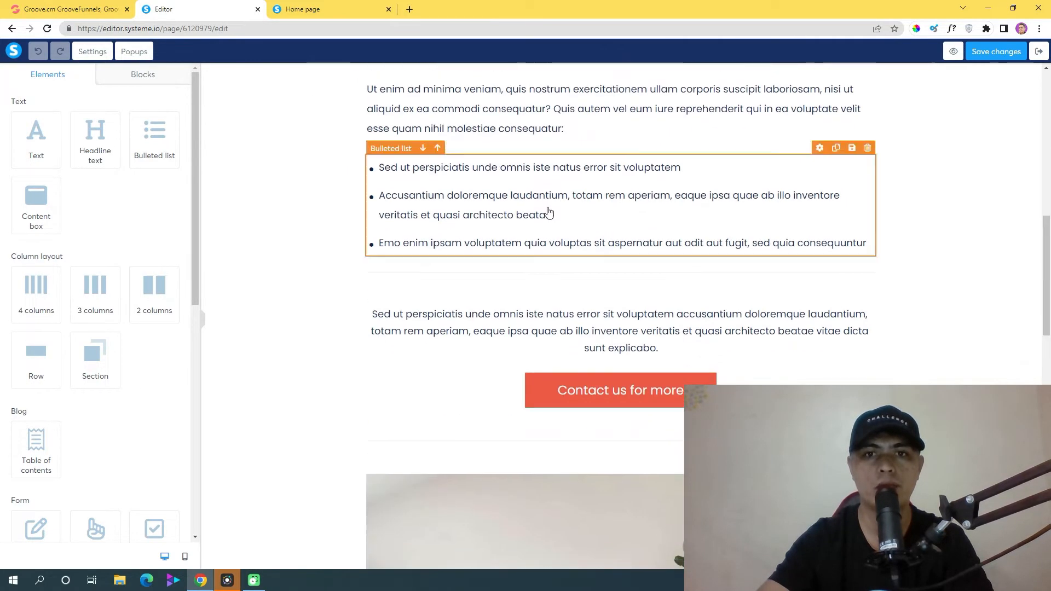
pyautogui.scroll(-8, 599, 189)
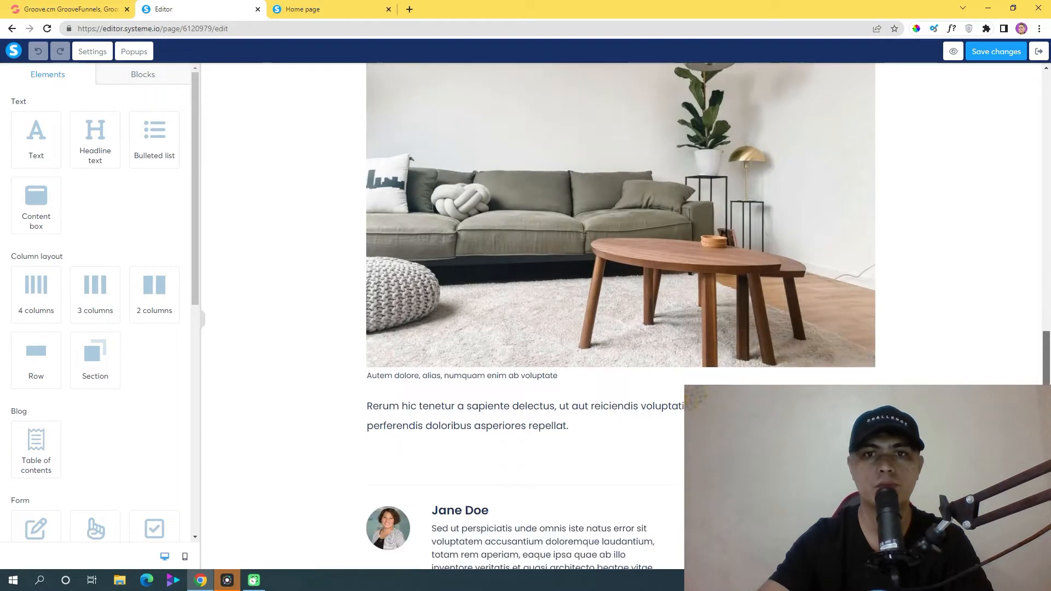
pyautogui.scroll(6, 603, 274)
# Step: Open the Exercitationem ullam corporis suscipit post from the live home page's Trending section and compare it with its editor version
pyautogui.click(328, 10)
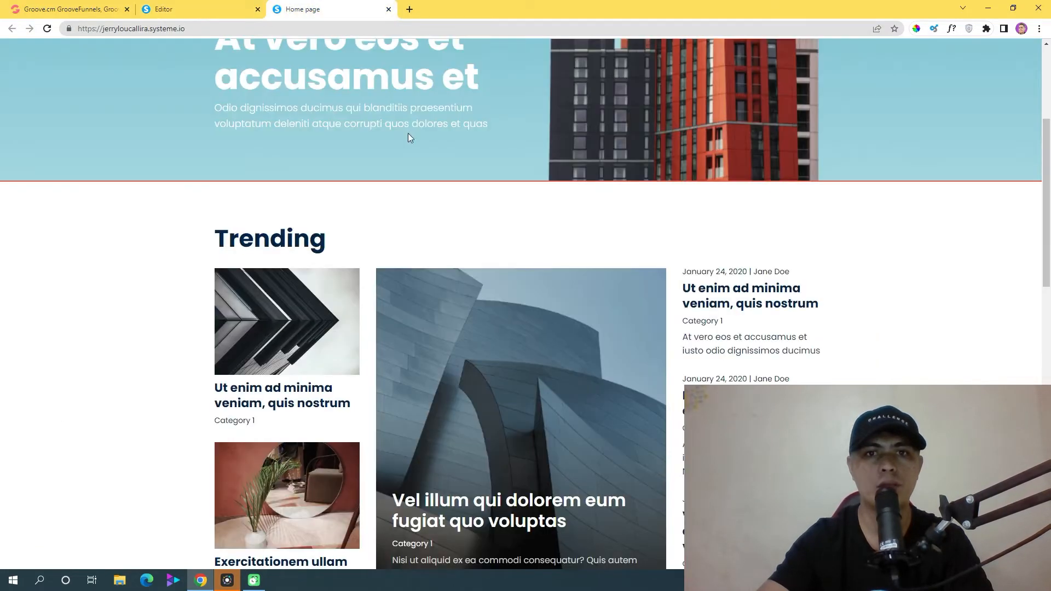
pyautogui.scroll(-4, 384, 339)
pyautogui.click(282, 353)
pyautogui.click(196, 6)
pyautogui.scroll(8, 622, 235)
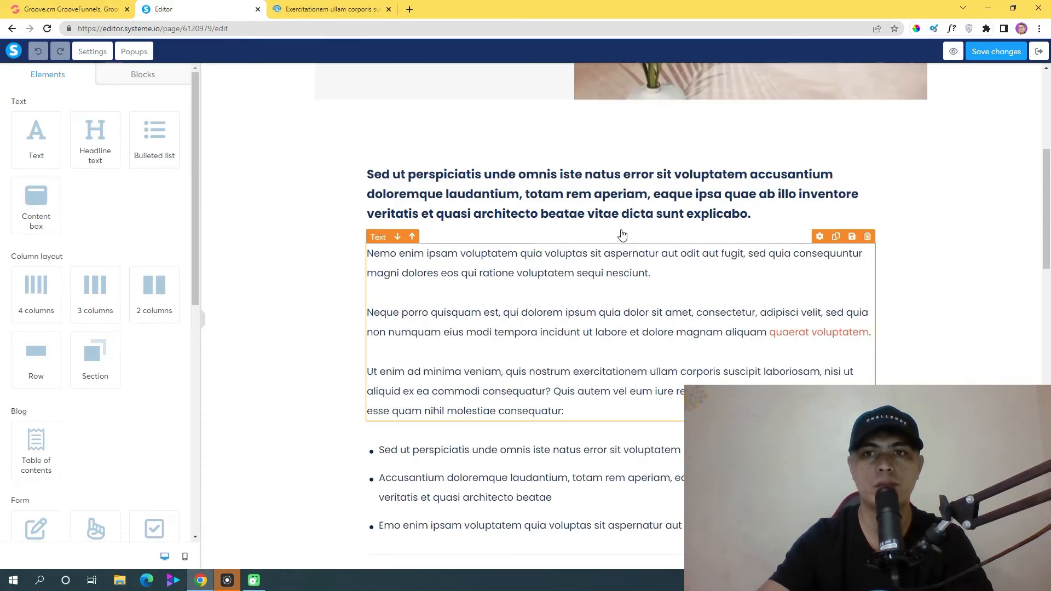
pyautogui.scroll(3, 1049, 277)
pyautogui.click(307, 10)
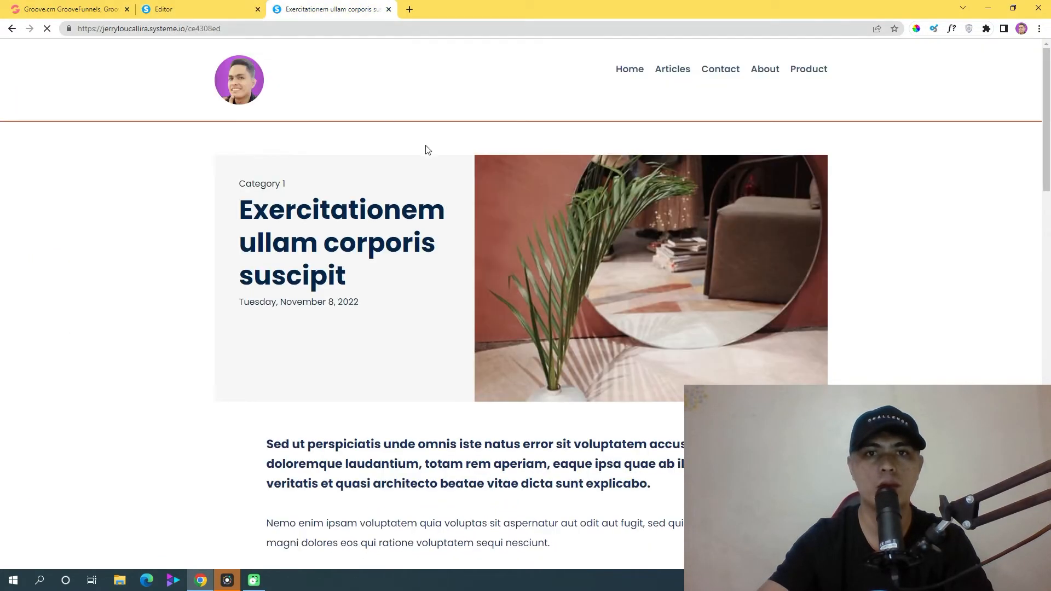
# Step: Look through the live post's body content, from its heading image to the paragraphs and bulleted list
pyautogui.scroll(-8, 1050, 225)
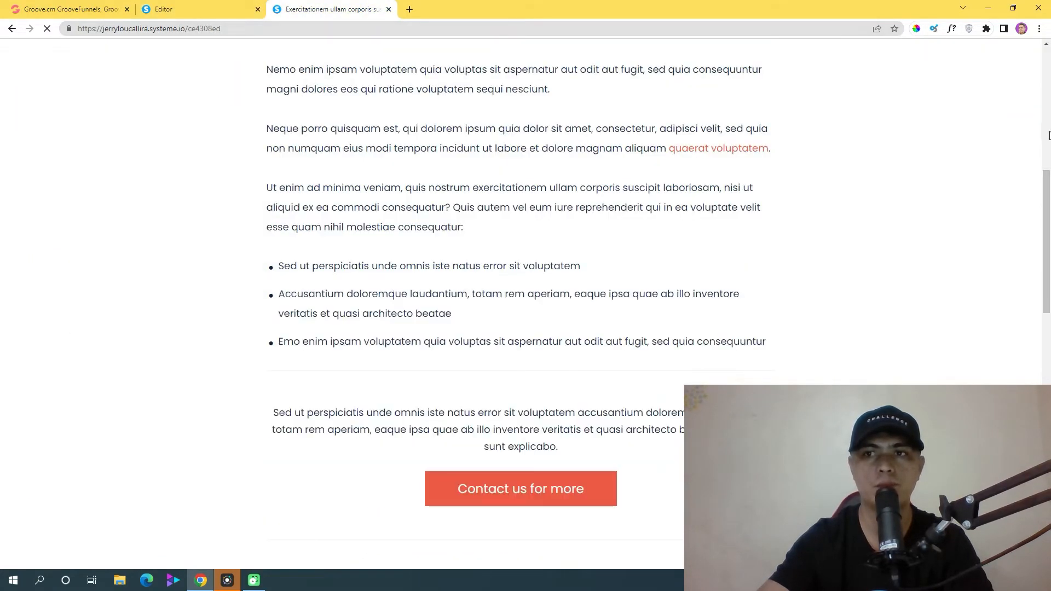
pyautogui.scroll(-7, 1050, 214)
pyautogui.scroll(7, 1049, 200)
pyautogui.scroll(3, 1050, 200)
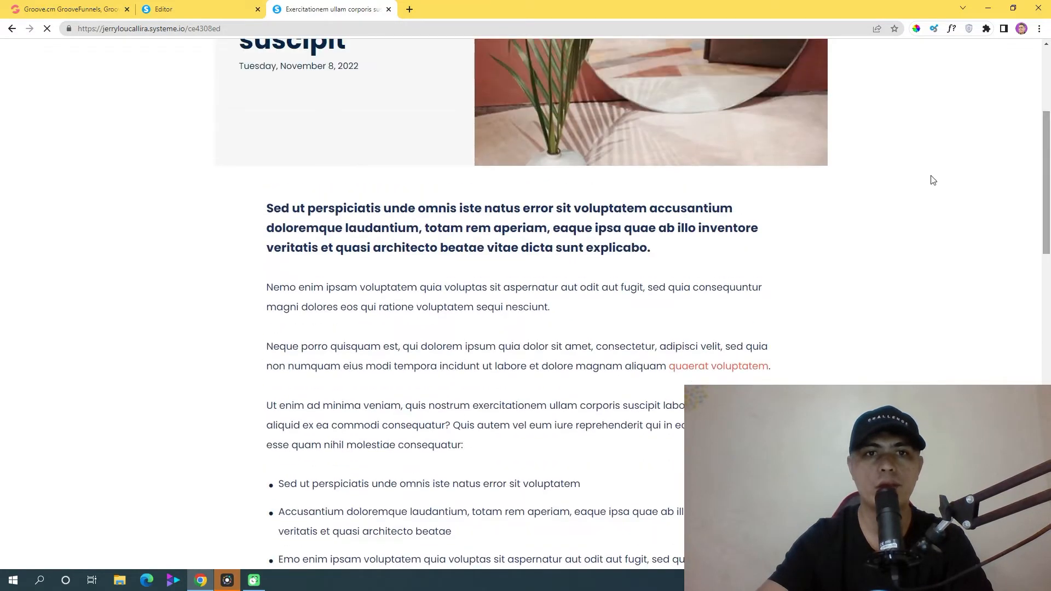
pyautogui.moveTo(282, 247); pyautogui.dragTo(678, 499)
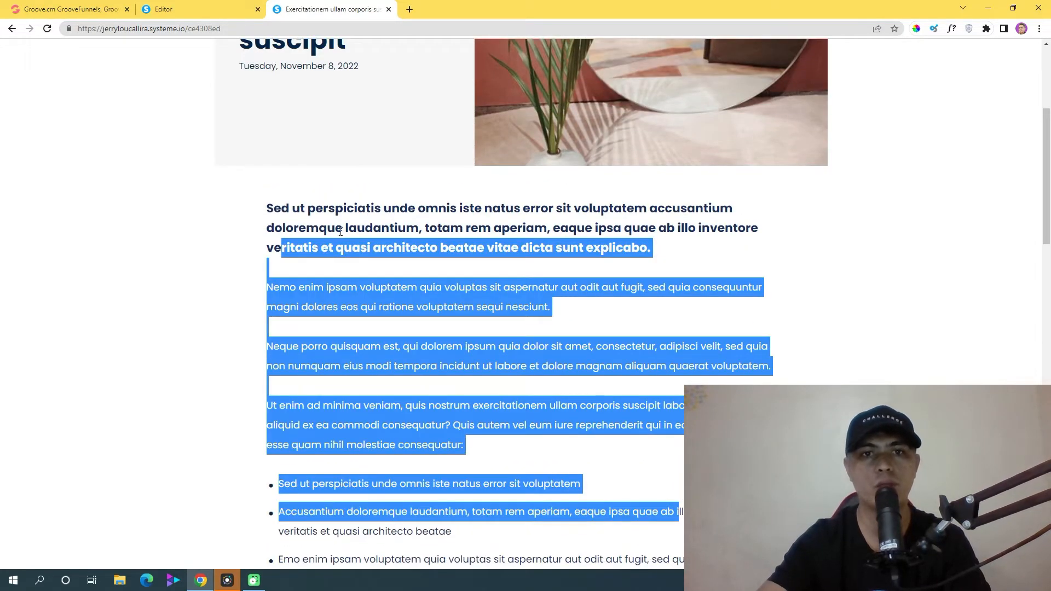
pyautogui.click(323, 225)
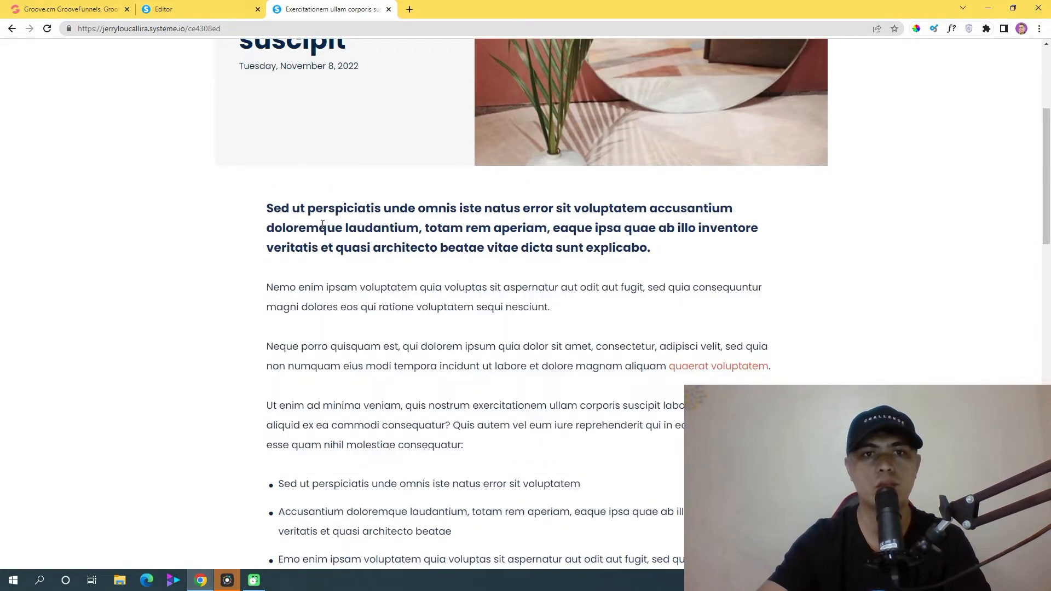
# Step: Open the Anyword website at anyword.com in a new browser tab alongside the live blog post
pyautogui.click(408, 10)
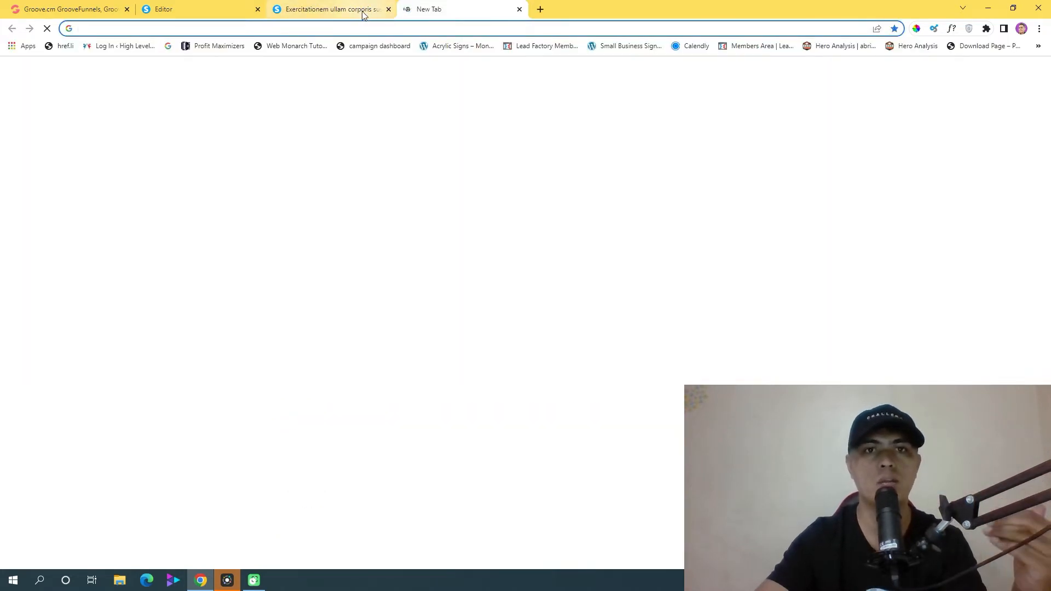
pyautogui.click(352, 9)
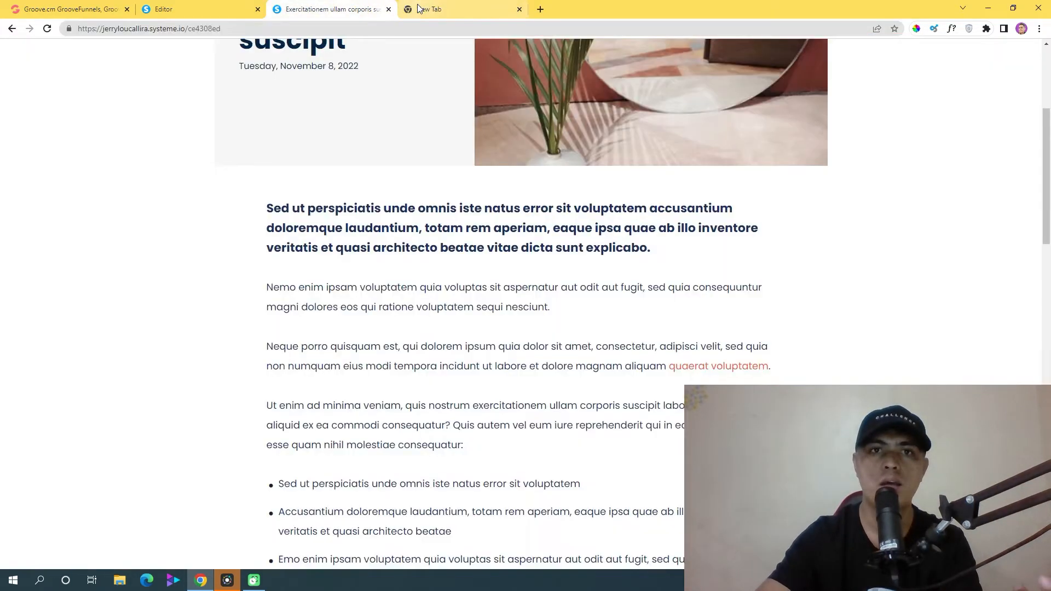
pyautogui.click(418, 7)
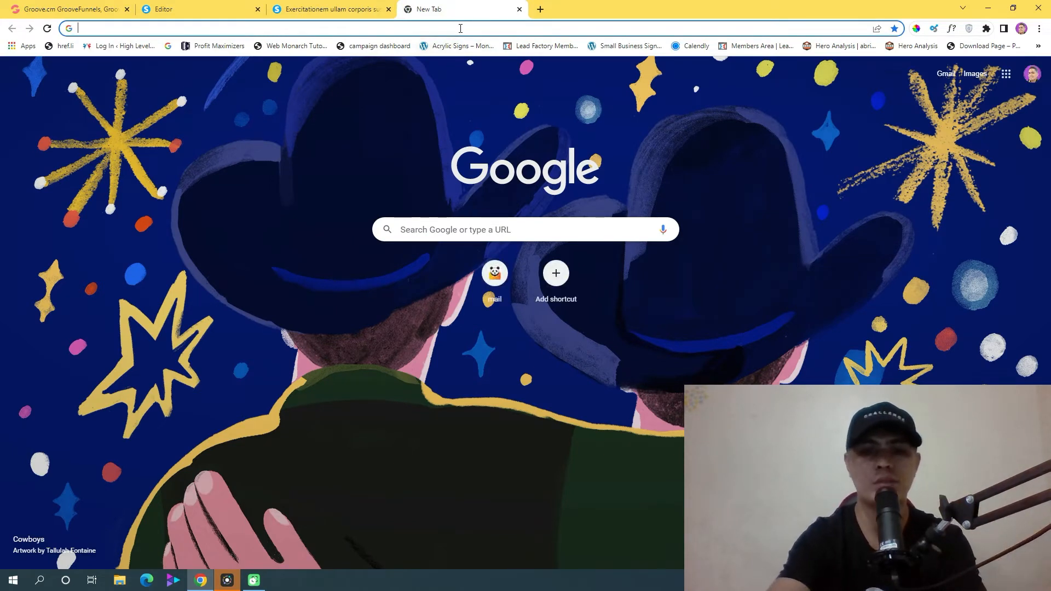
pyautogui.write('anyword.com')
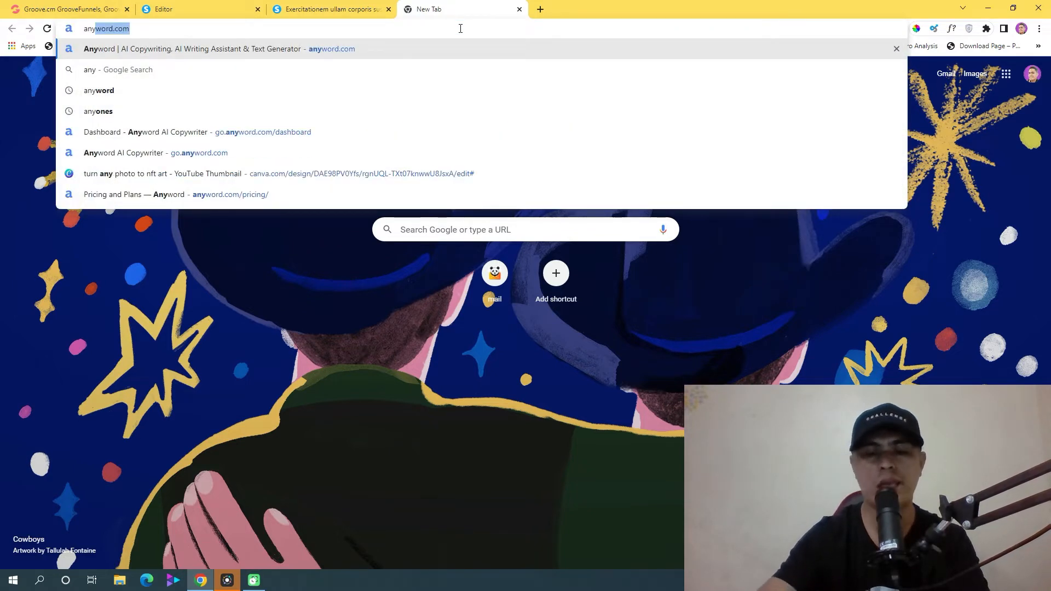
pyautogui.press('Return')
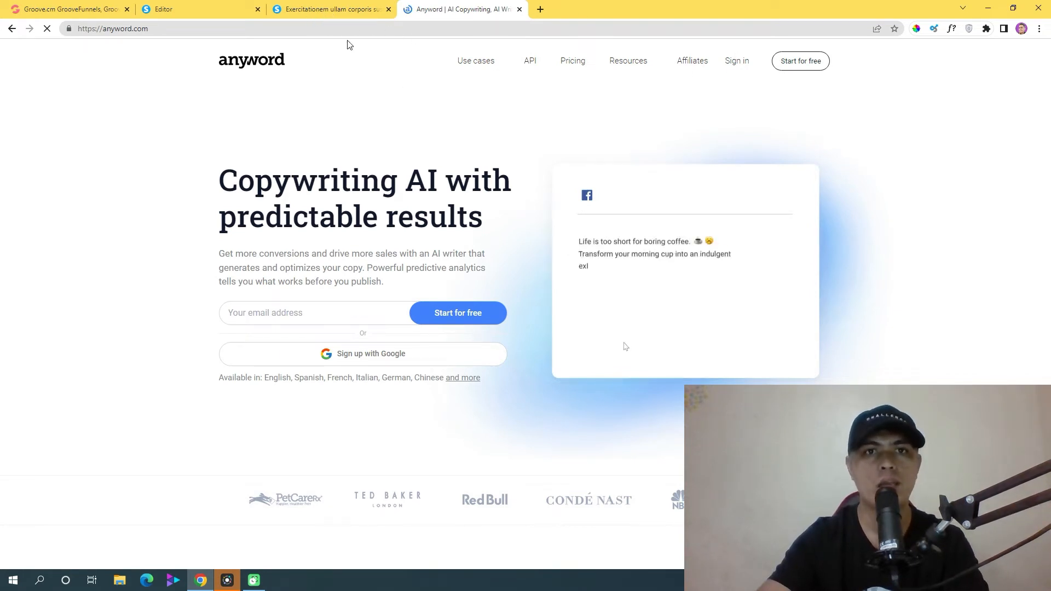
pyautogui.click(353, 15)
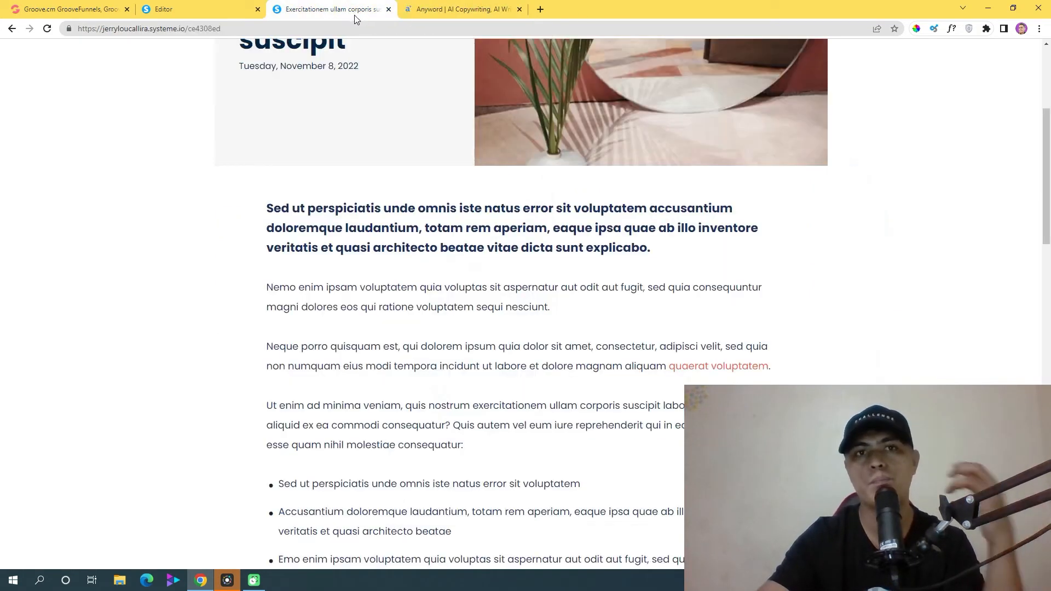
pyautogui.click(460, 15)
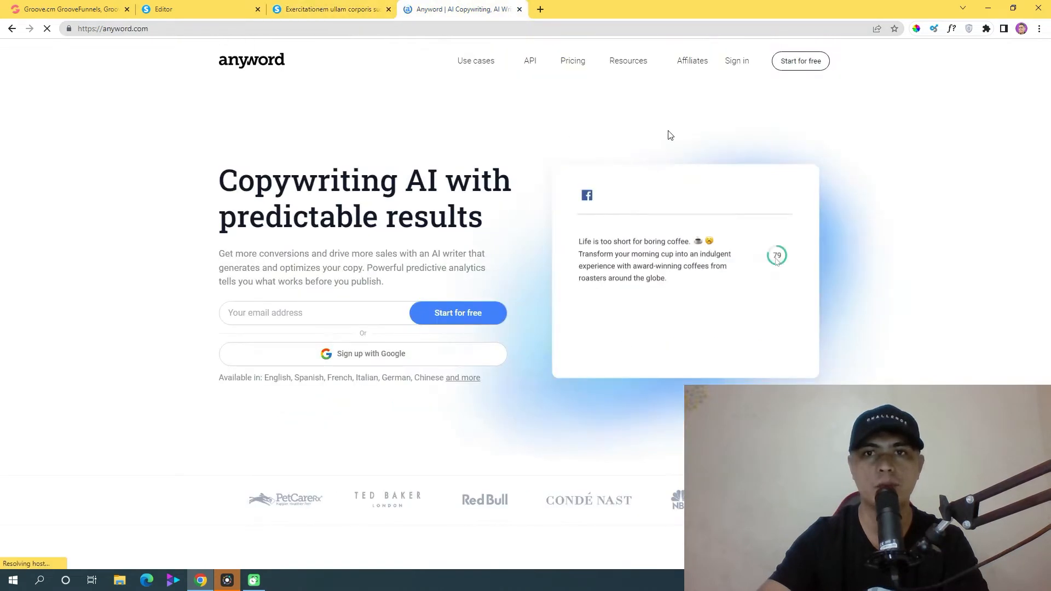
# Step: Sign up for a free Anyword account with a Google account and choose Blog Wizard as the starting tool
pyautogui.click(786, 74)
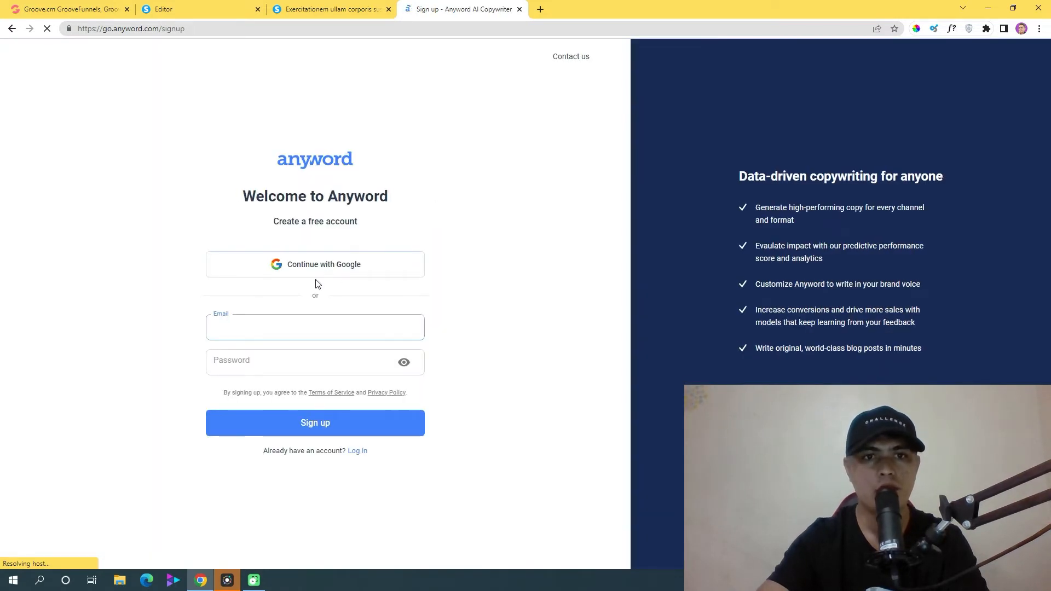
pyautogui.click(327, 268)
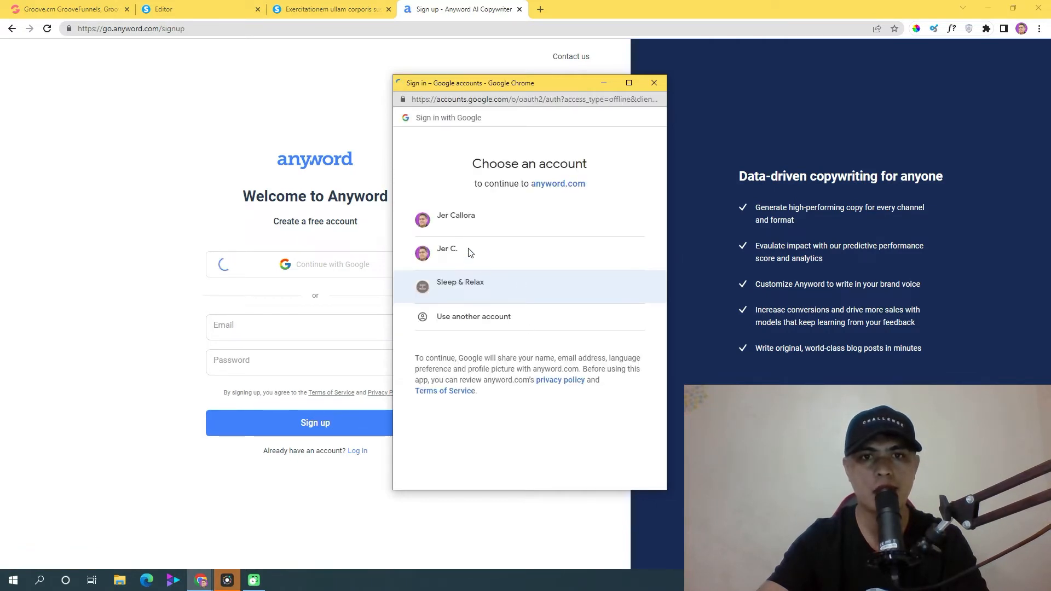
pyautogui.click(472, 221)
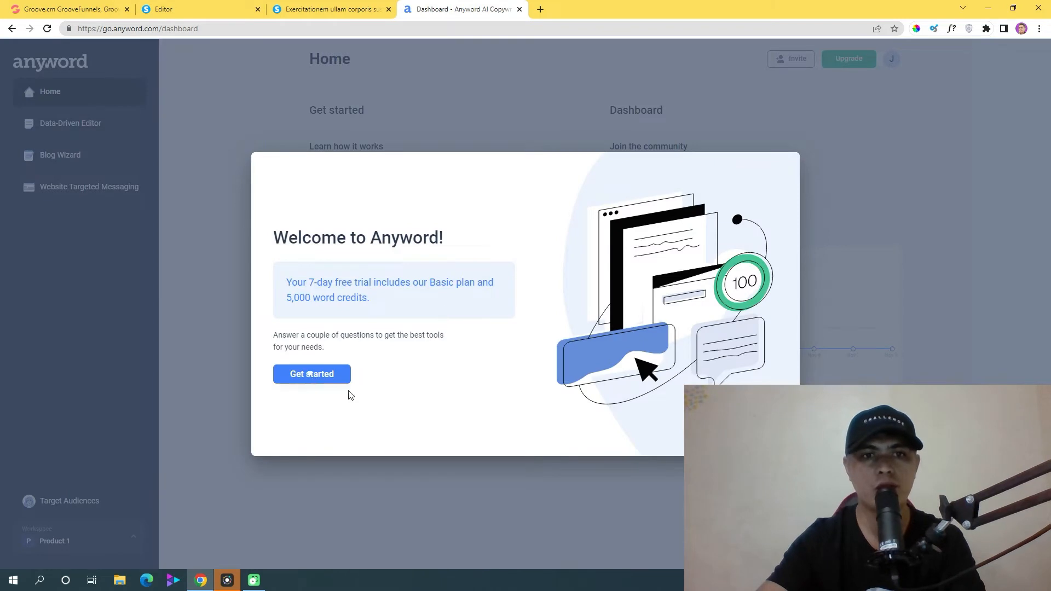
pyautogui.click(340, 377)
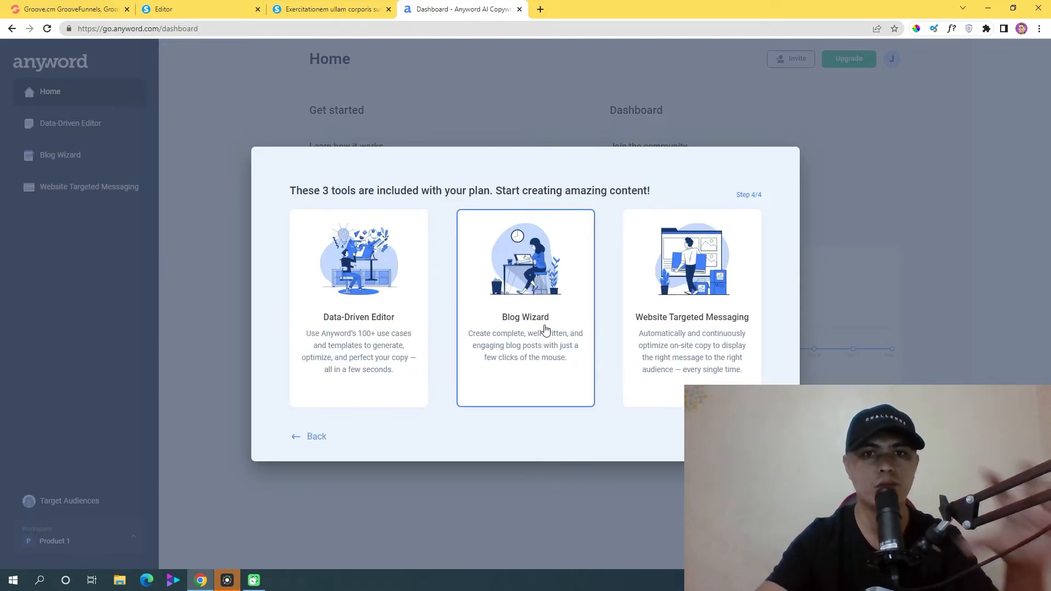
pyautogui.click(571, 362)
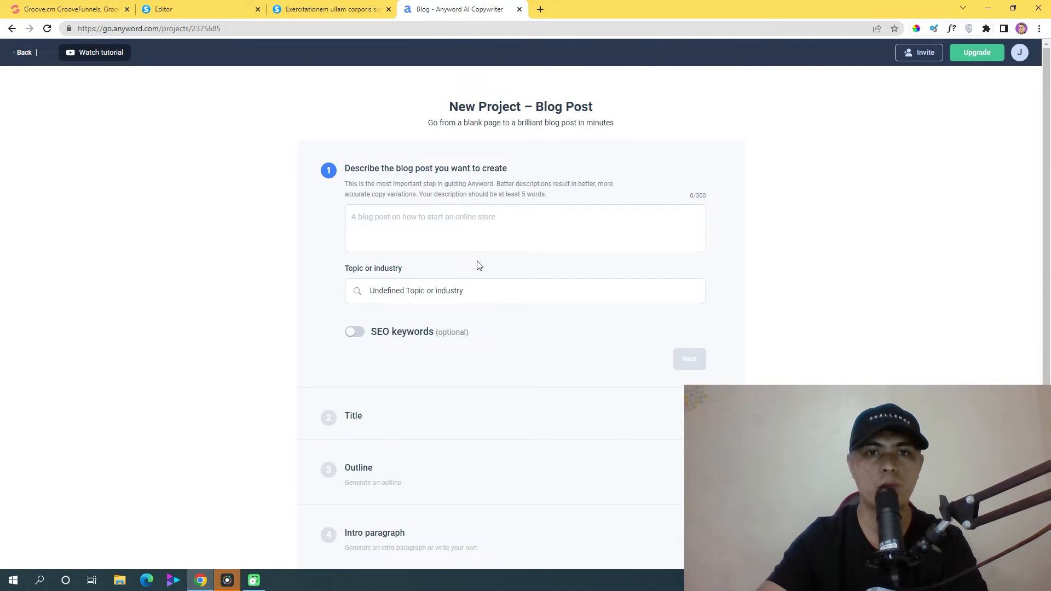
# Step: Describe the new blog post as "how to cure cat bad breath" and set its topic or industry to Pets
pyautogui.click(484, 291)
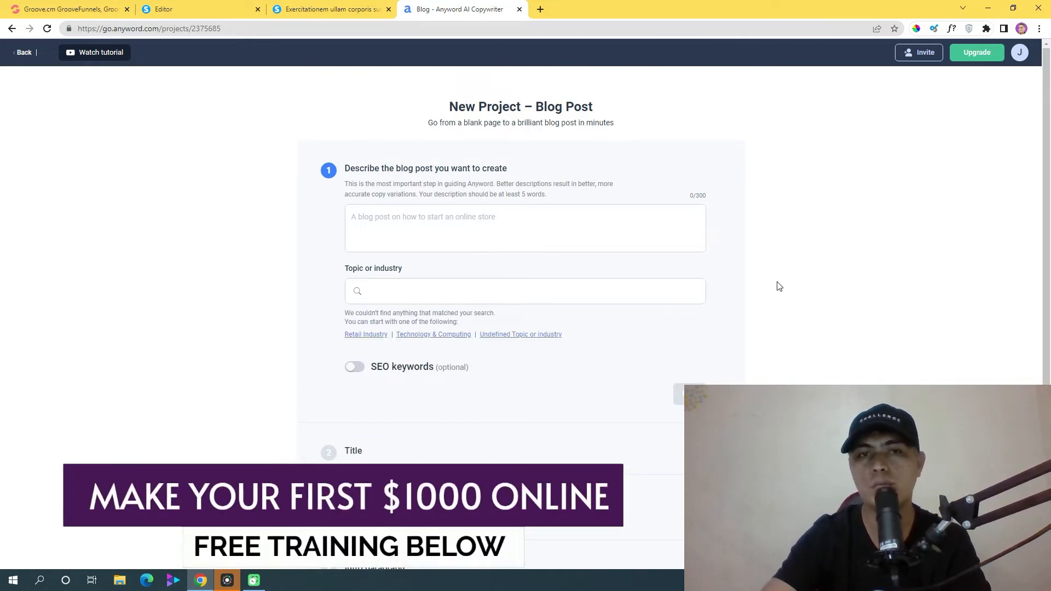
pyautogui.click(464, 226)
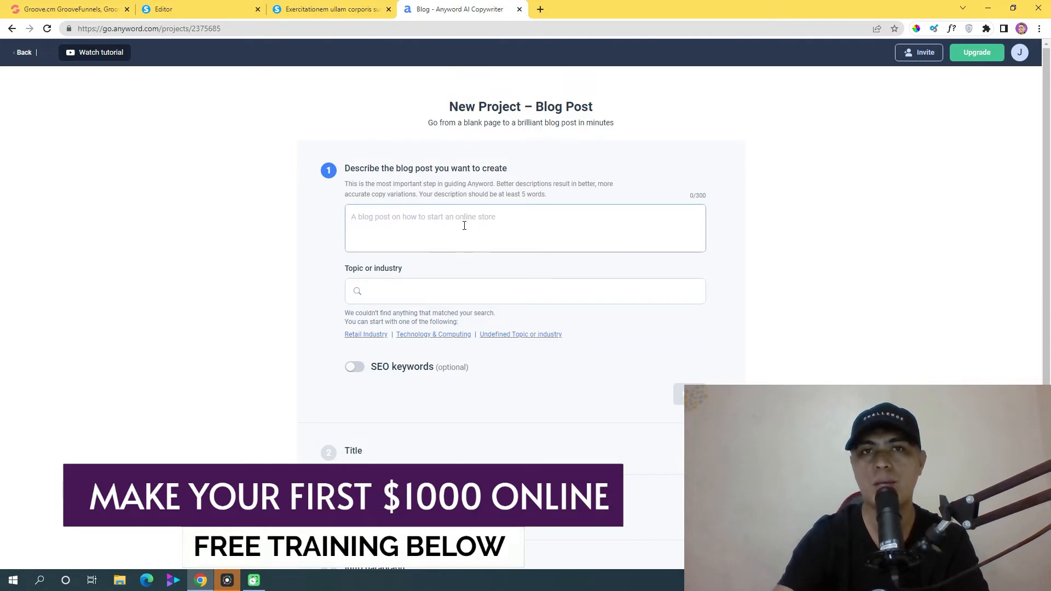
pyautogui.write('how to cure cat bad breath')
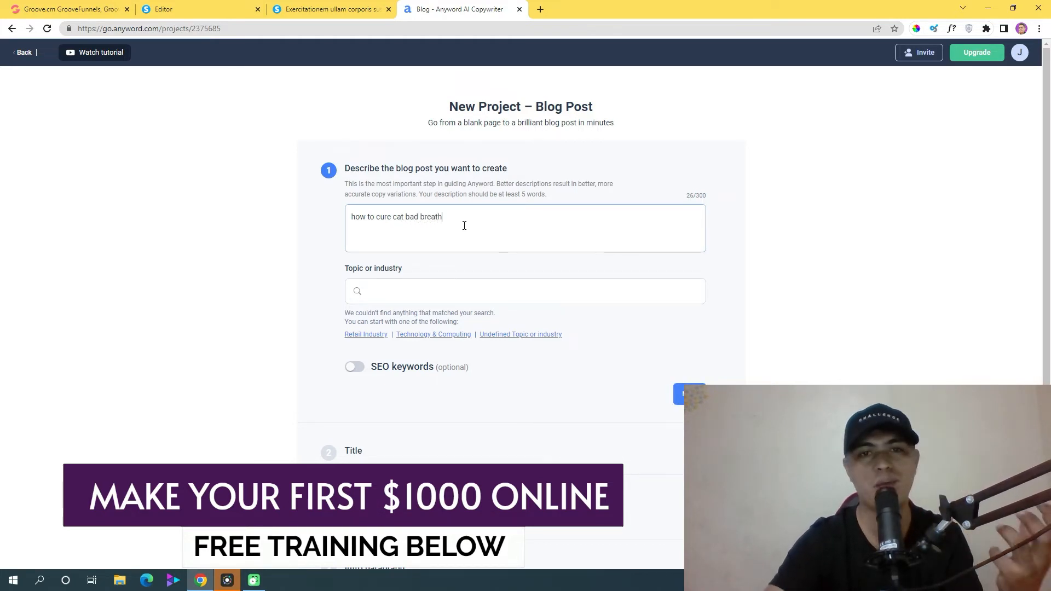
pyautogui.click(398, 289)
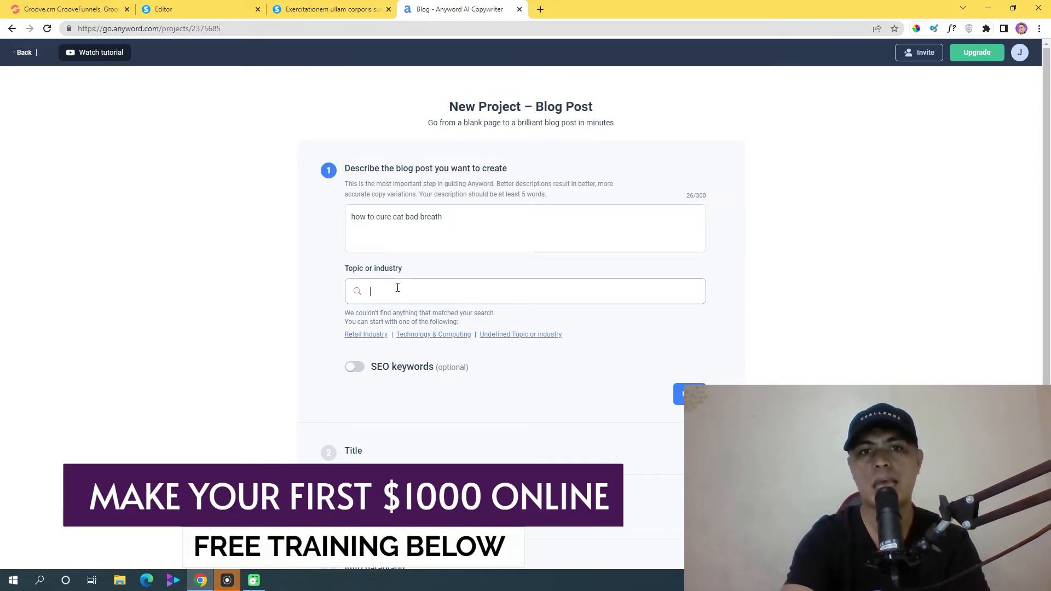
pyautogui.write('pets')
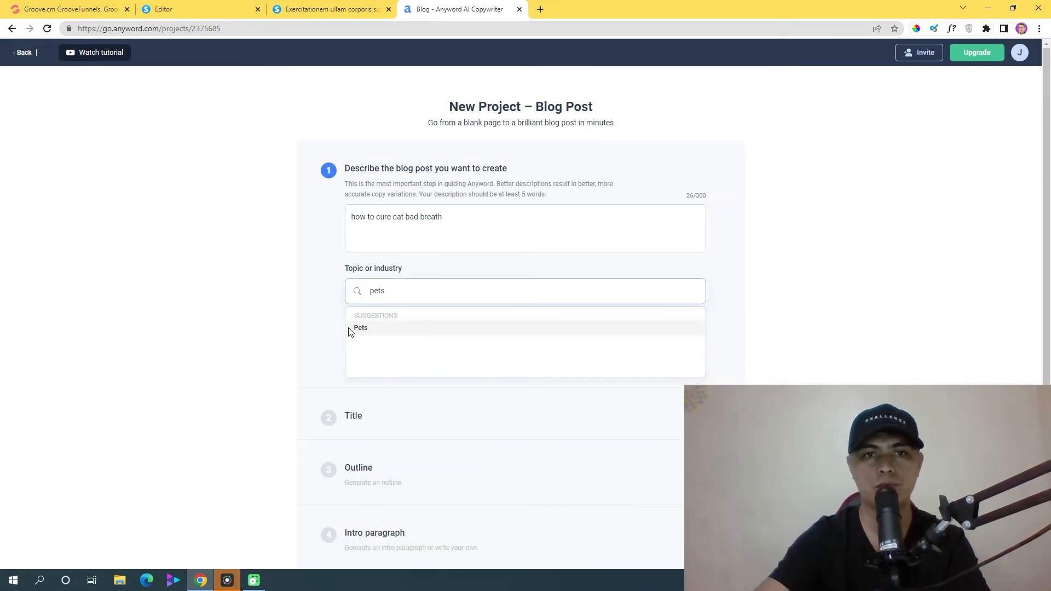
pyautogui.click(378, 327)
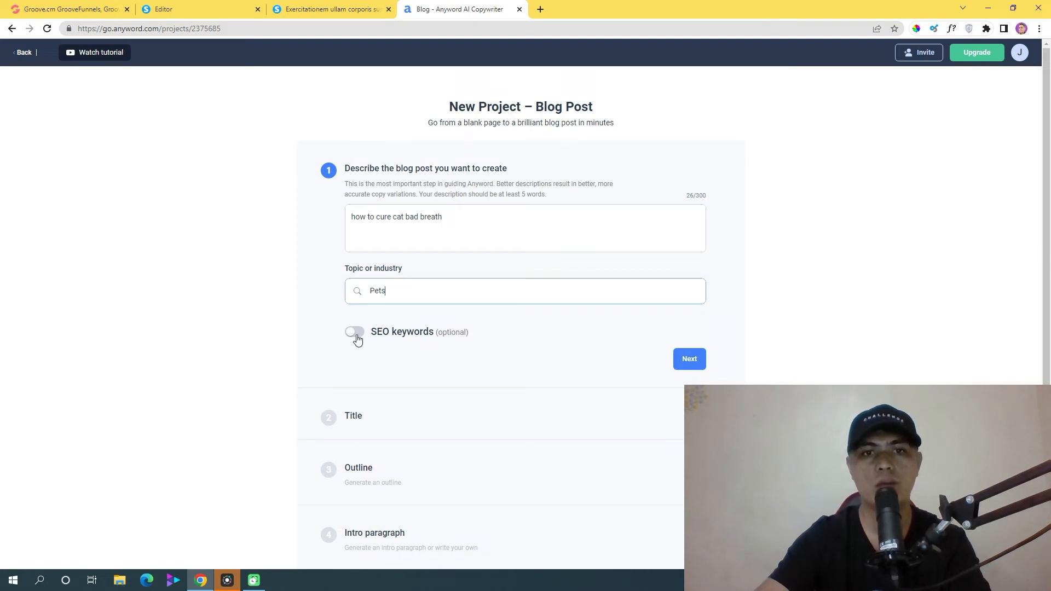
pyautogui.click(355, 334)
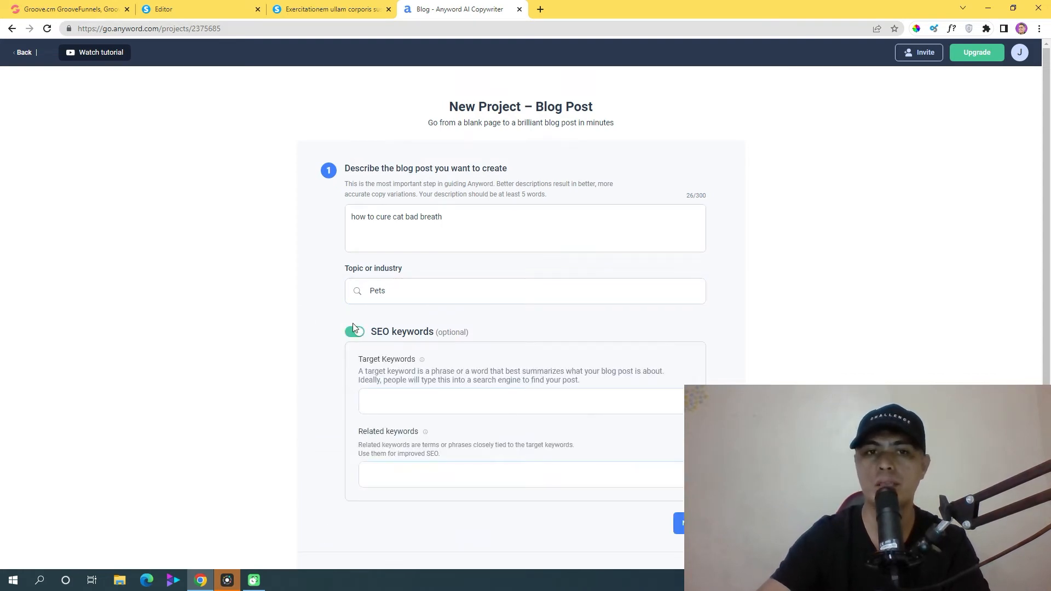
pyautogui.scroll(-2, 301, 326)
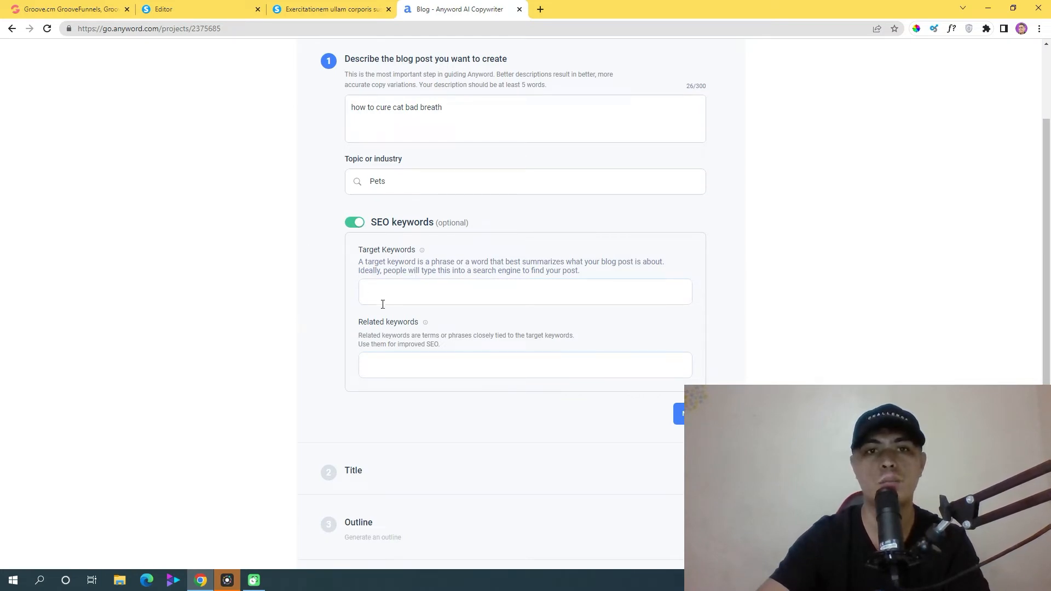
pyautogui.click(355, 225)
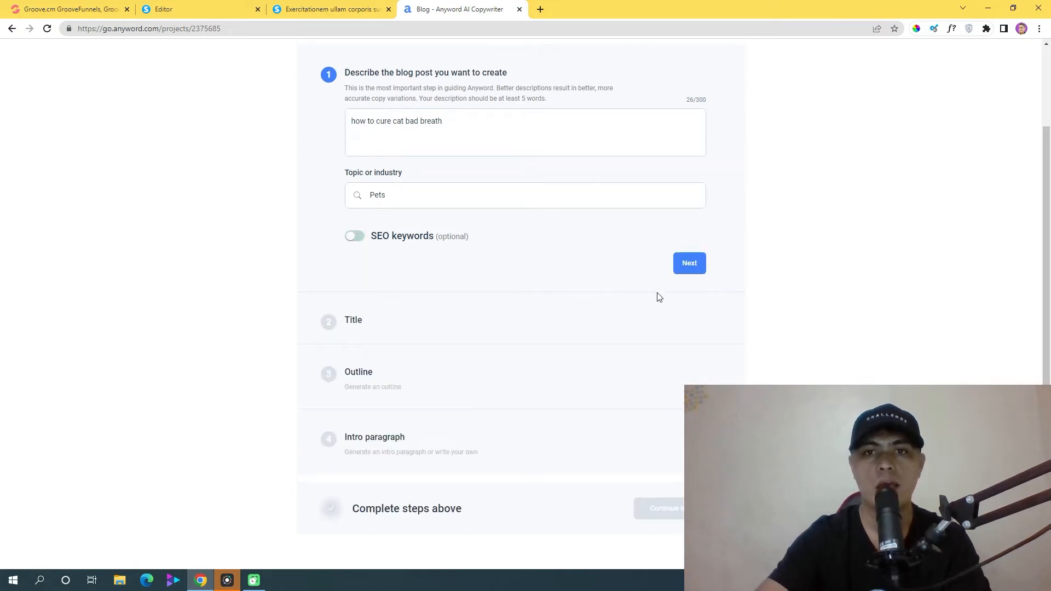
# Step: Generate title suggestions for the post, look through them and choose "Cat Bad Breath: Causes and Cures"
pyautogui.click(682, 267)
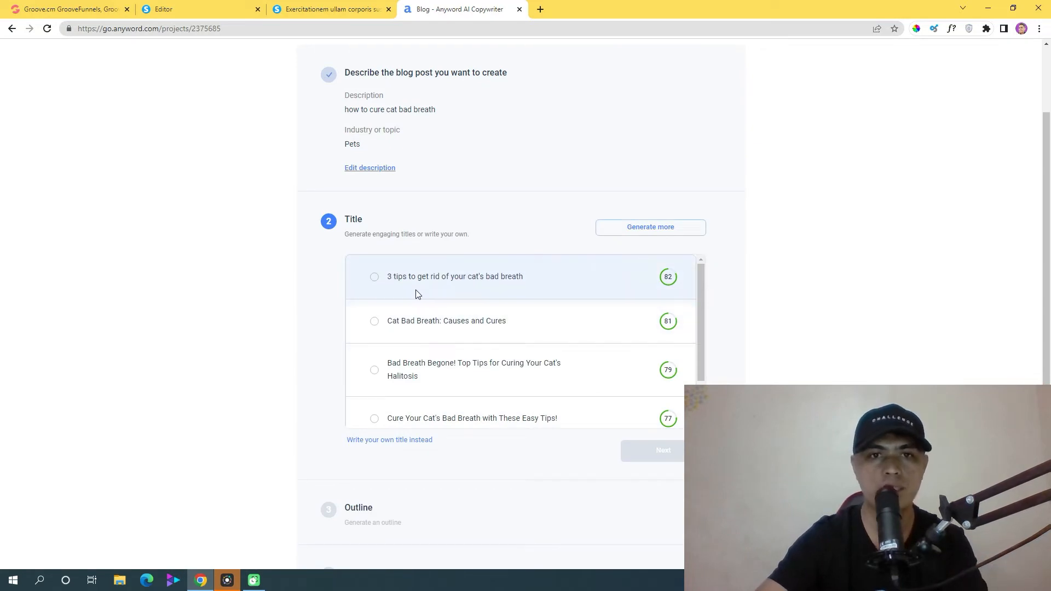
pyautogui.scroll(-1, 439, 301)
pyautogui.scroll(1, 441, 305)
pyautogui.scroll(1, 443, 309)
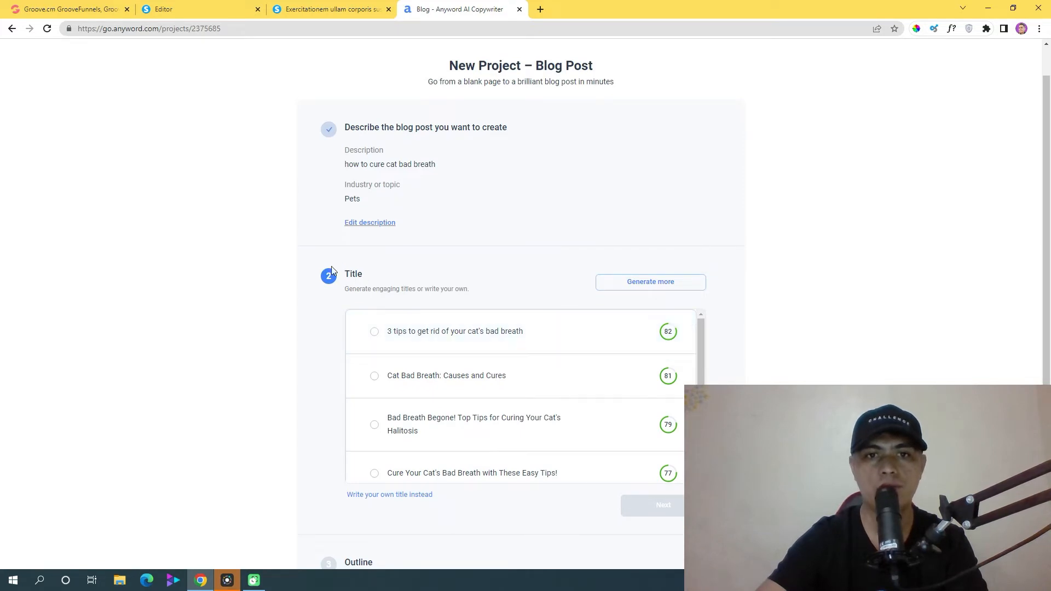
pyautogui.scroll(-1, 421, 316)
pyautogui.scroll(1, 482, 323)
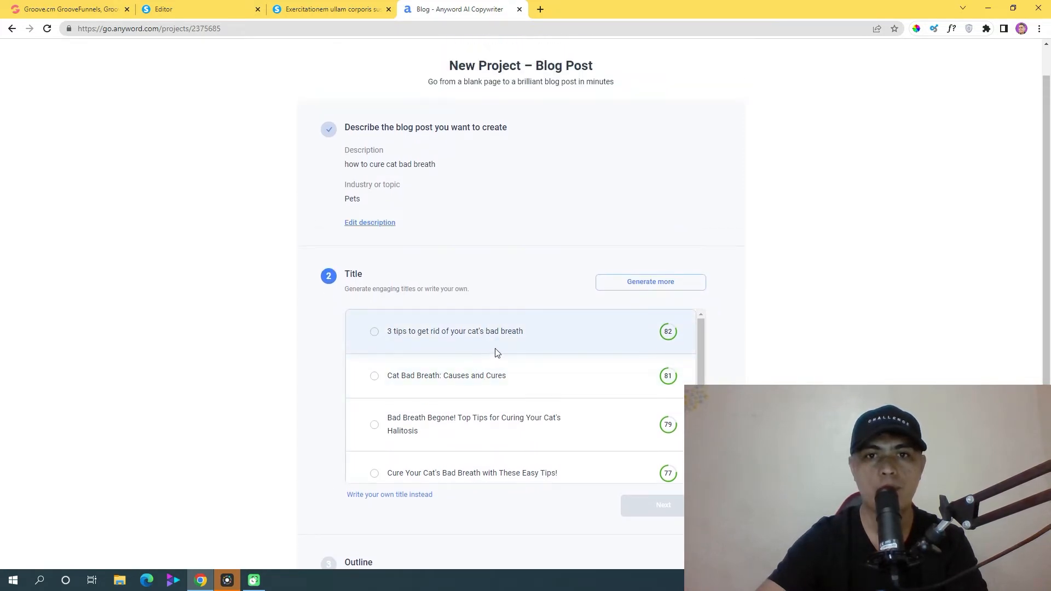
pyautogui.scroll(-1, 328, 306)
pyautogui.scroll(-1, 392, 324)
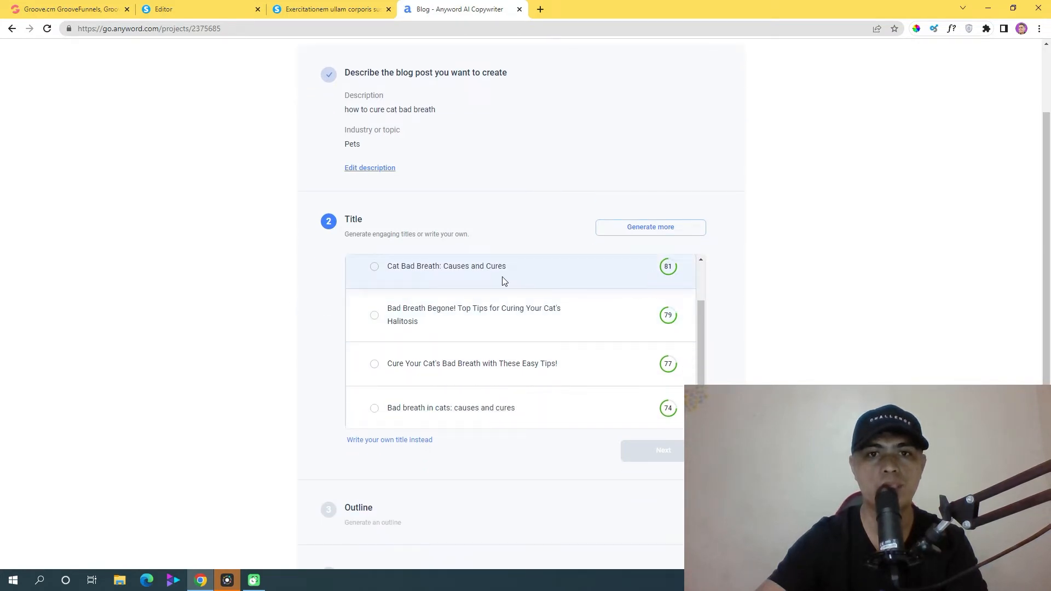
pyautogui.click(374, 269)
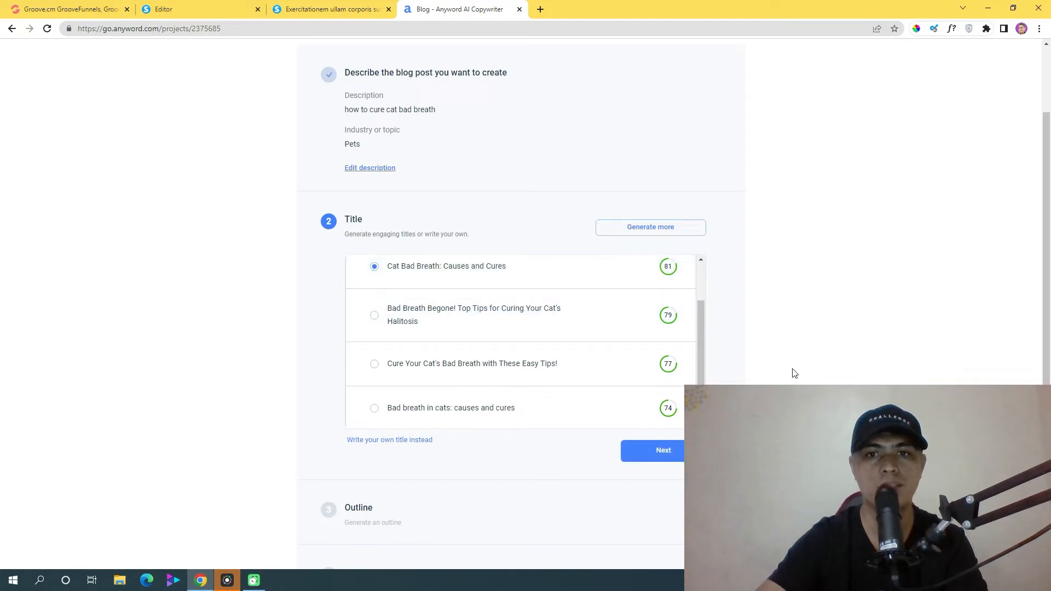
pyautogui.click(663, 452)
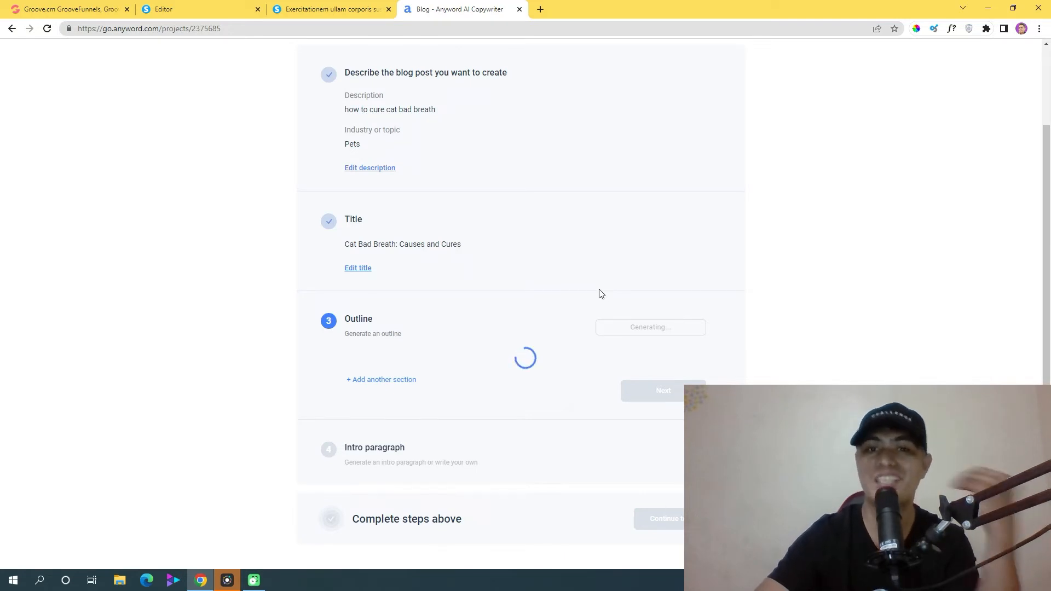
# Step: Review the generated outline, from Anatomy of the feline mouth to Water additives, and accept it as it is
pyautogui.scroll(-3, 559, 303)
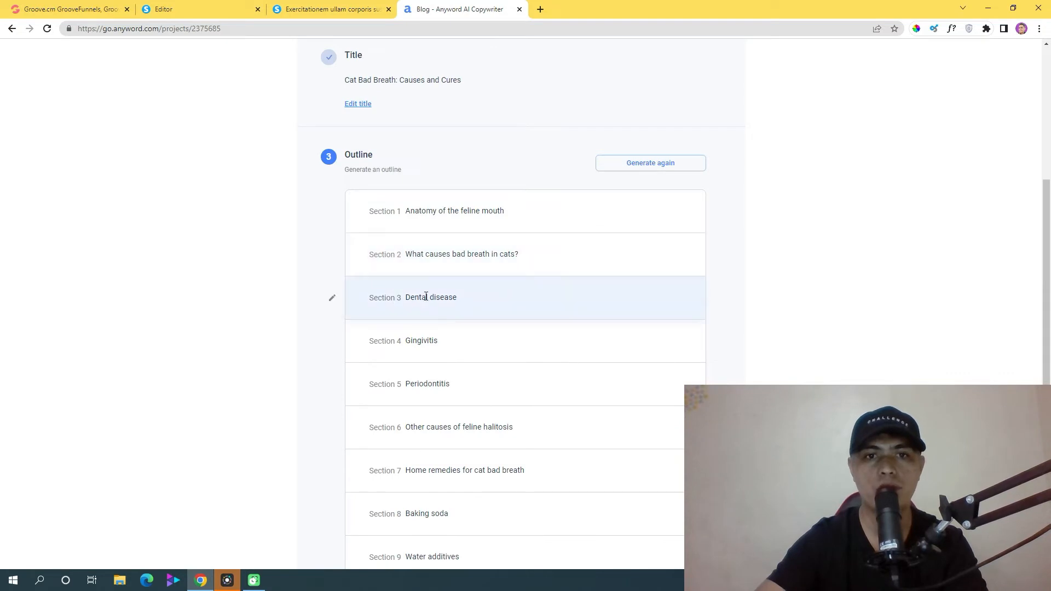
pyautogui.scroll(-1, 441, 380)
pyautogui.scroll(-1, 445, 386)
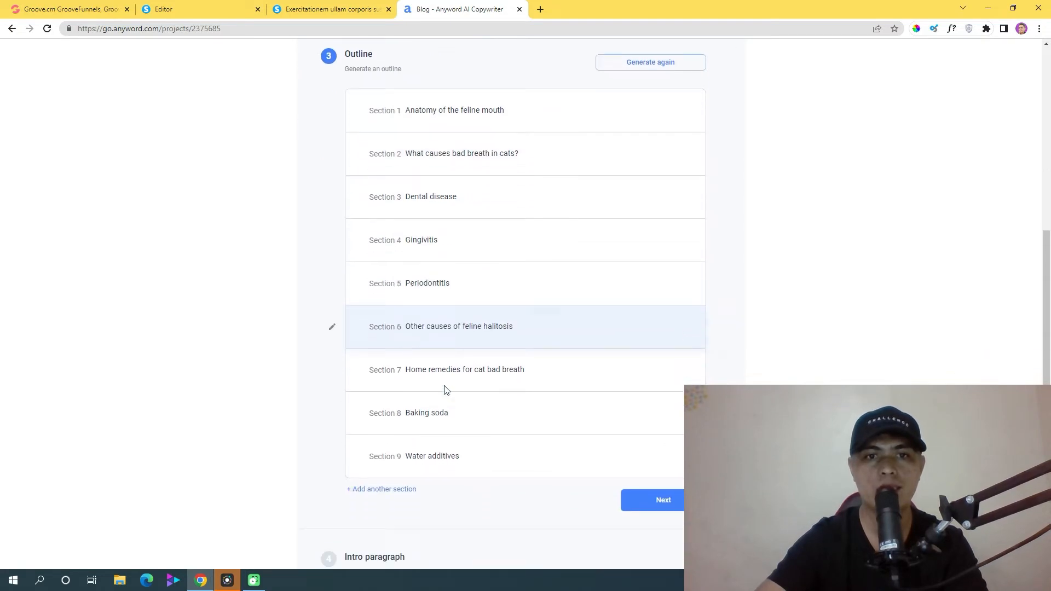
pyautogui.scroll(-1, 476, 413)
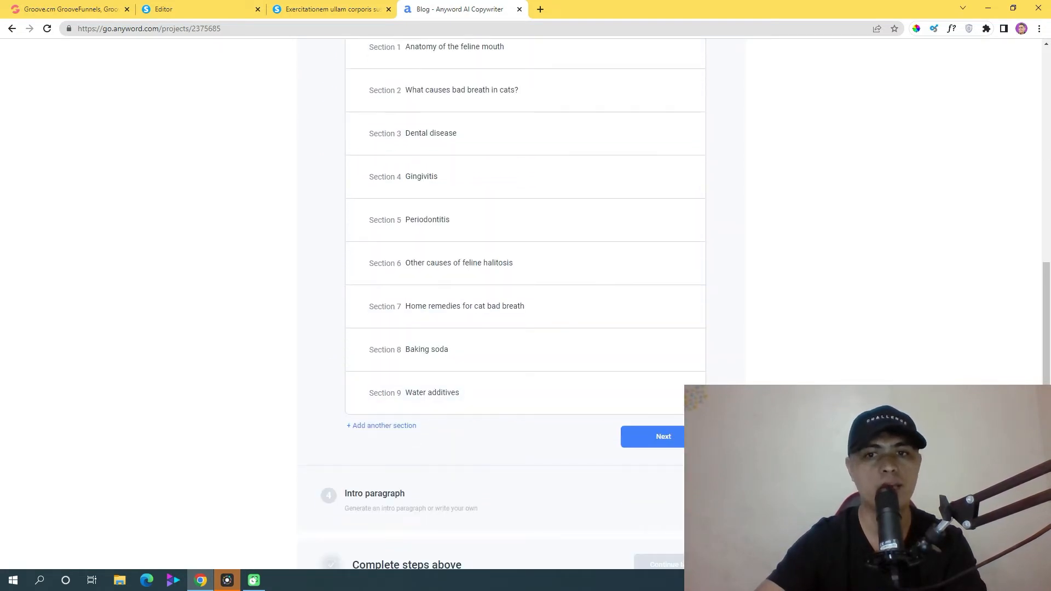
pyautogui.click(664, 438)
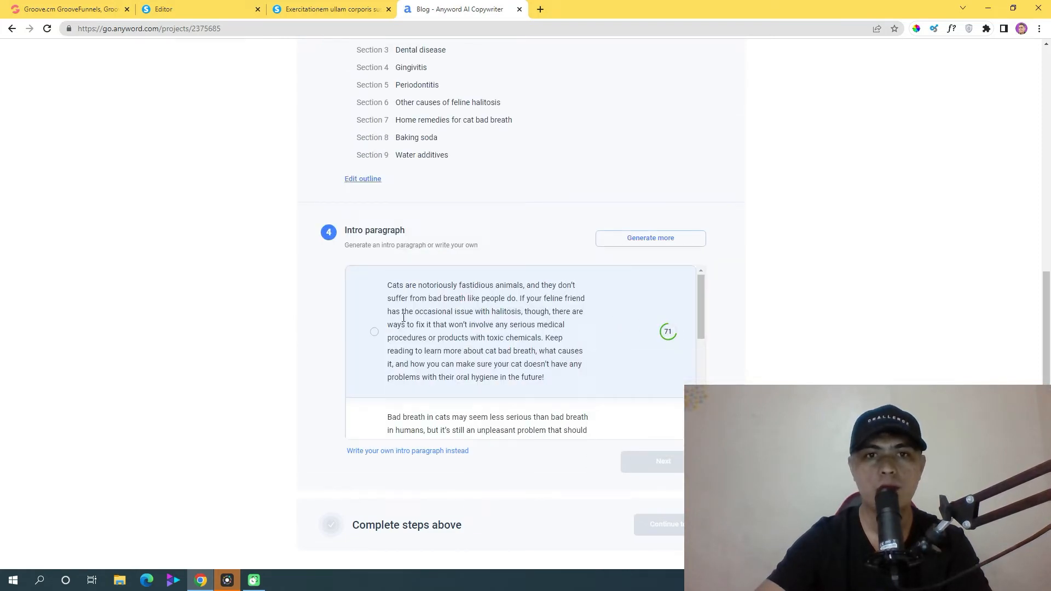
# Step: Use the suggested intro paragraph beginning "Cats are notoriously fastidious animals" and continue to the post editor, dismissing the Project Brief tip
pyautogui.click(374, 332)
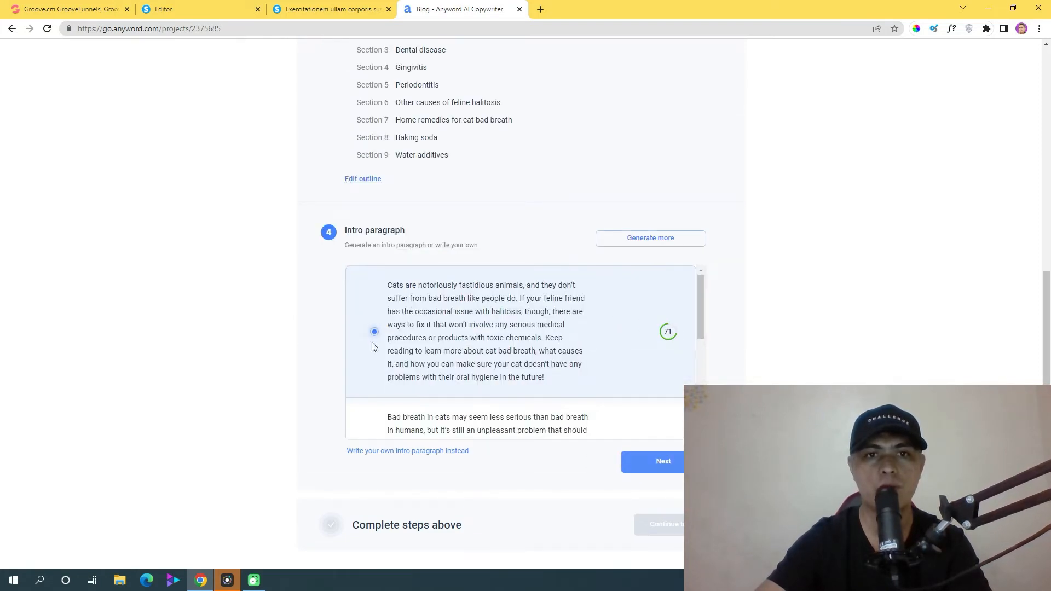
pyautogui.click(657, 461)
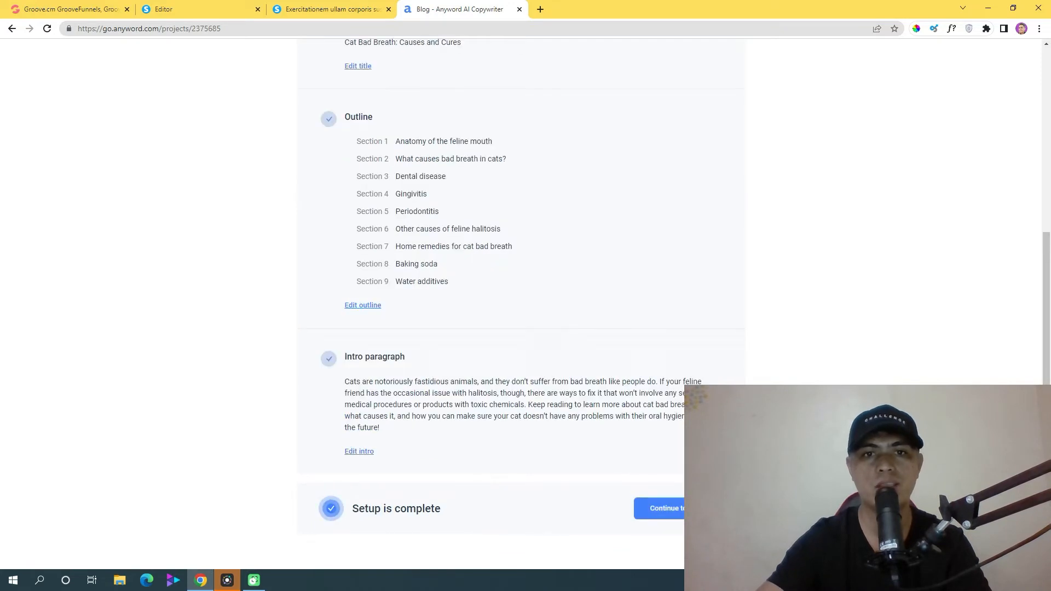
pyautogui.click(662, 508)
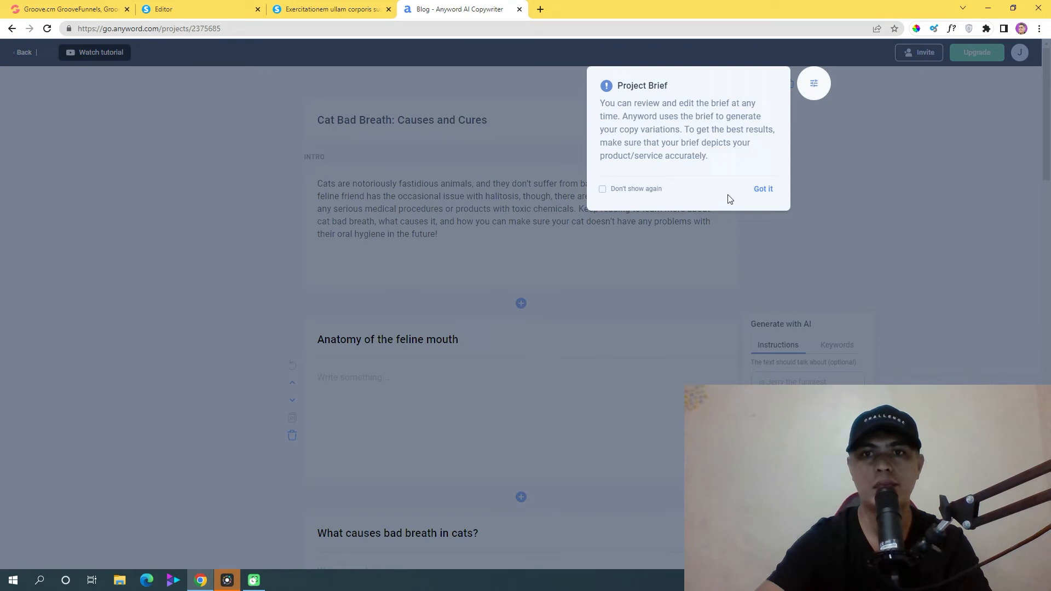
pyautogui.click(755, 192)
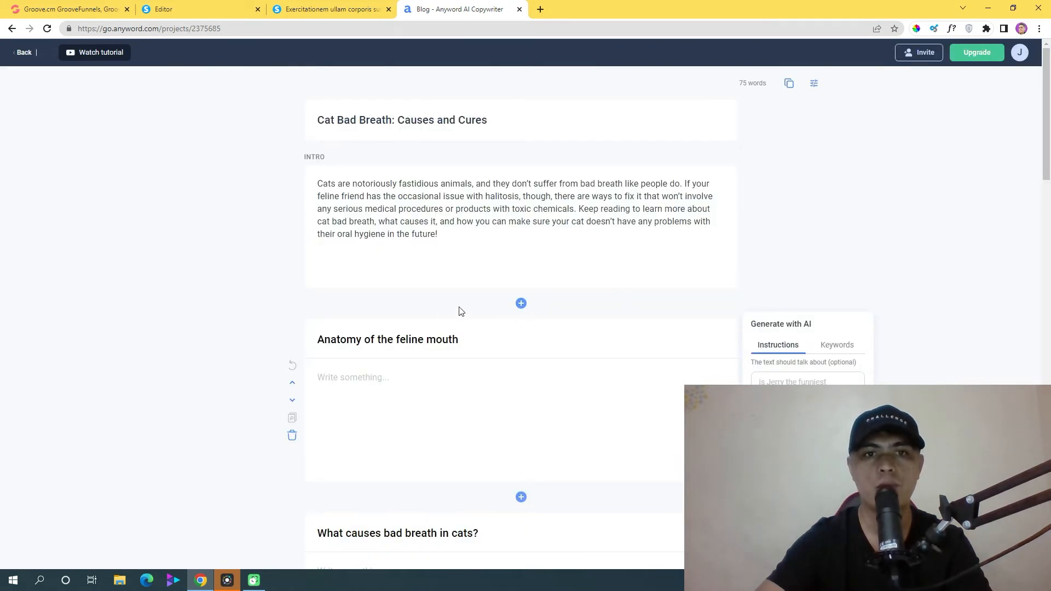
# Step: Generate medium-length AI text for the "Anatomy of the feline mouth" section and look over the result
pyautogui.scroll(-1, 459, 311)
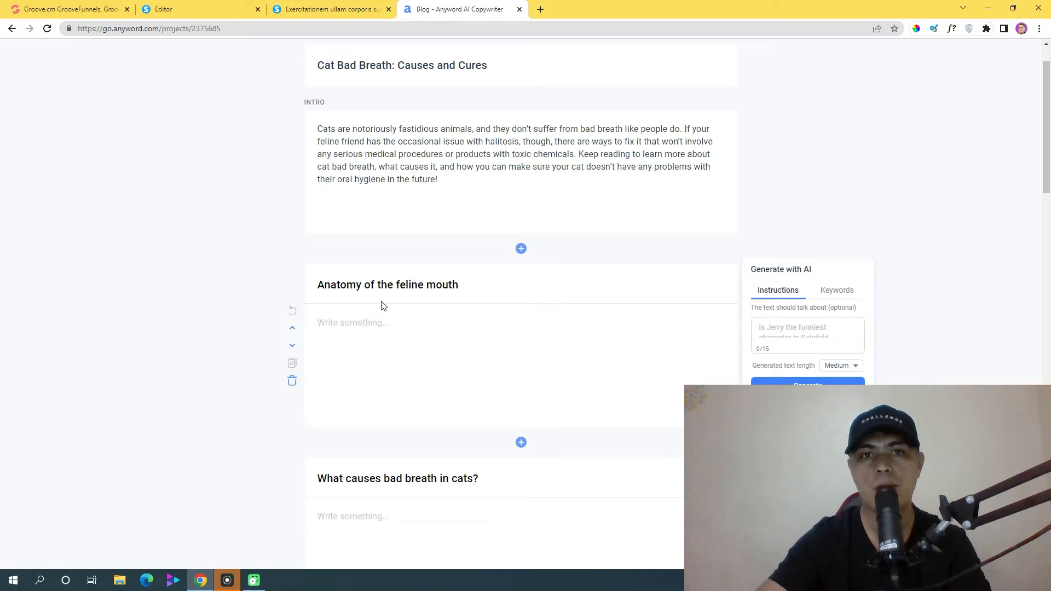
pyautogui.scroll(-19, 462, 338)
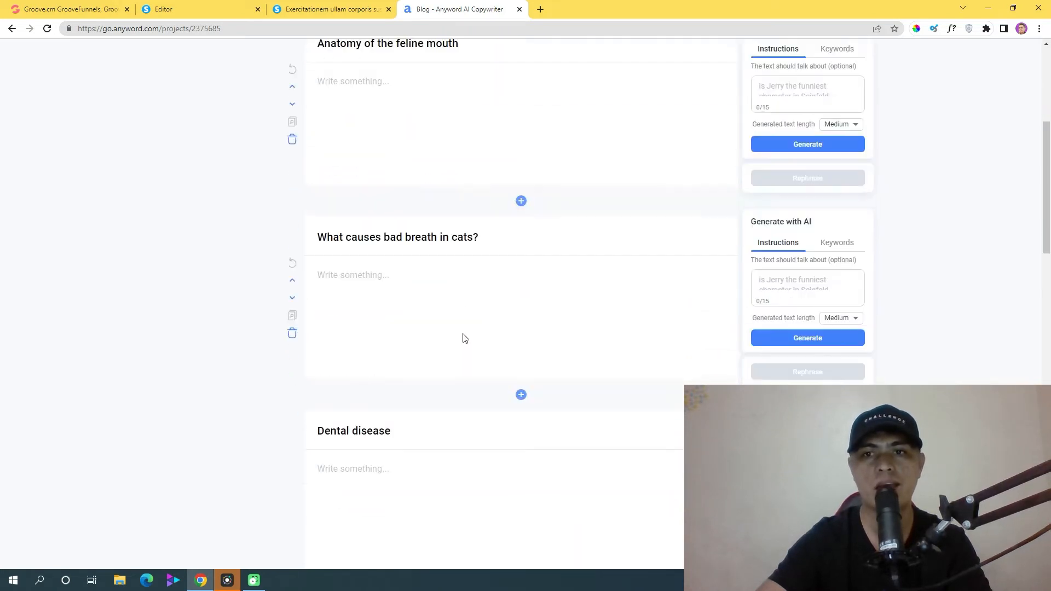
pyautogui.moveTo(1050, 380); pyautogui.dragTo(1050, 185)
pyautogui.scroll(4, 985, 164)
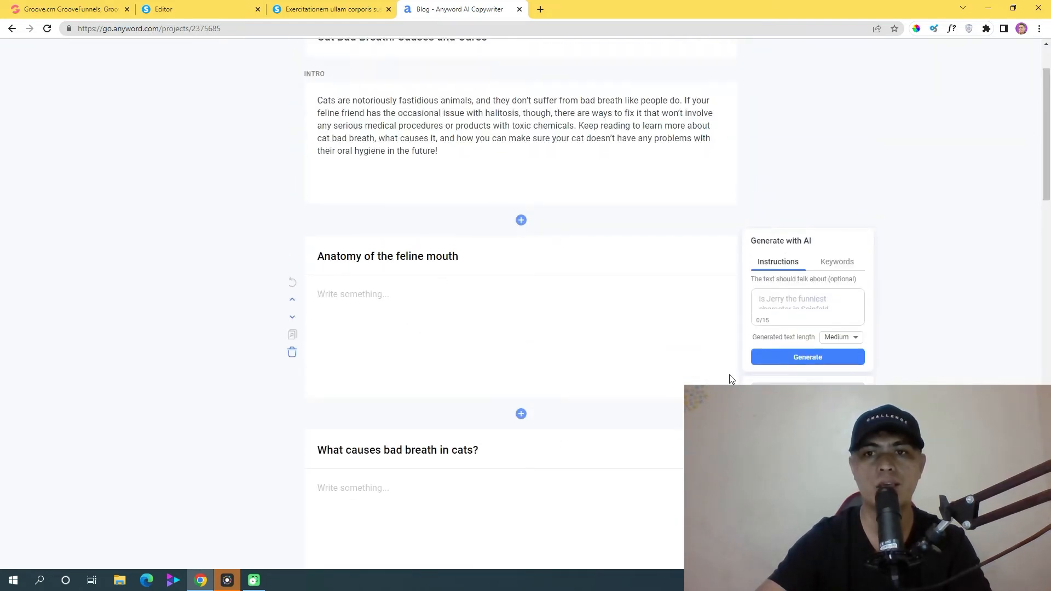
pyautogui.click(797, 357)
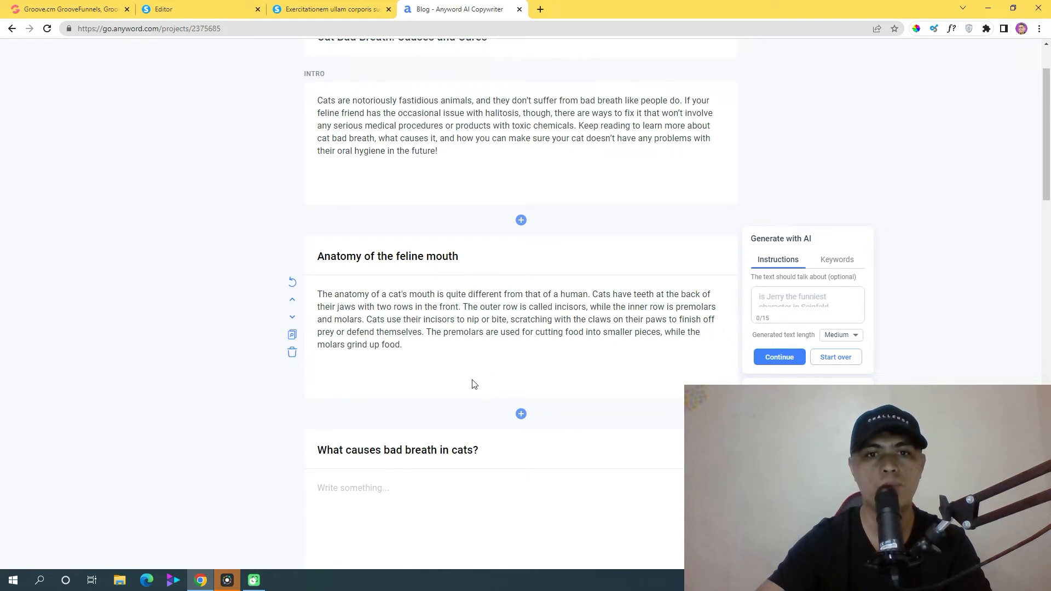
pyautogui.scroll(-2, 473, 383)
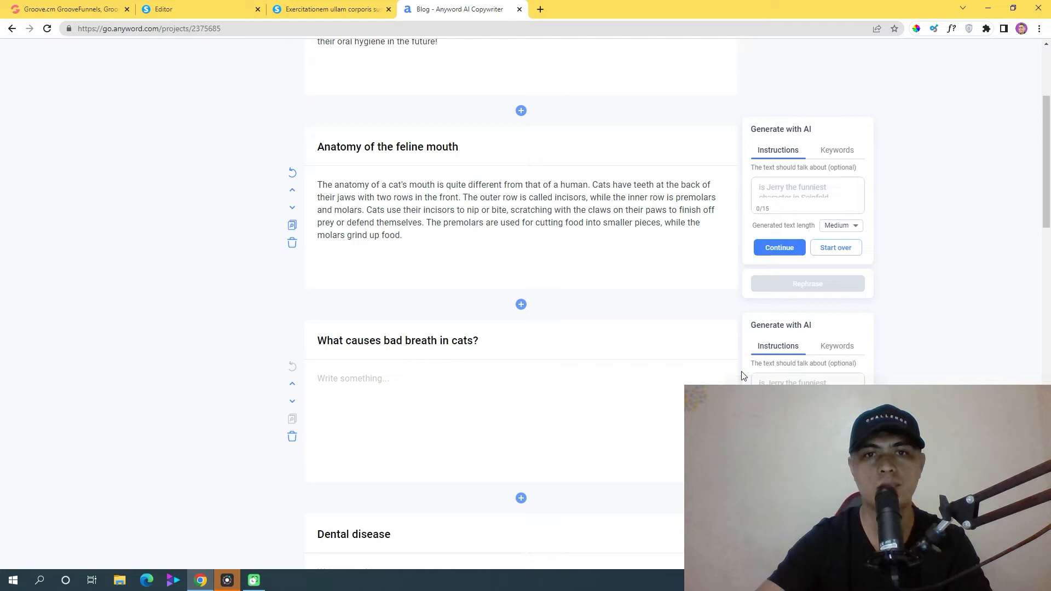
pyautogui.scroll(1, 460, 218)
pyautogui.scroll(1, 460, 218)
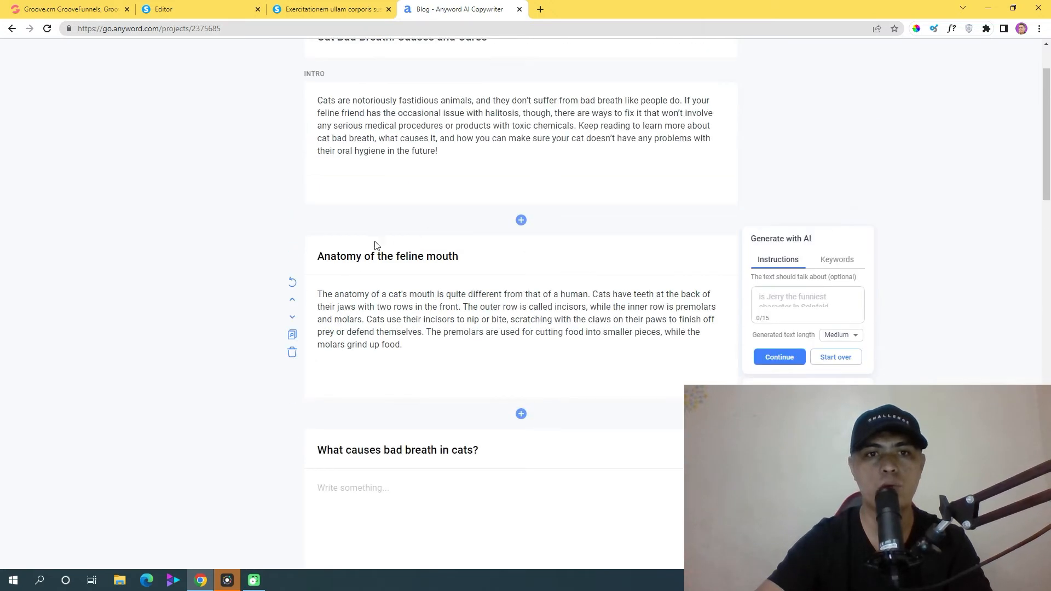
# Step: Delete the "Anatomy of the feline mouth" section from the post
pyautogui.click(291, 352)
pyautogui.click(559, 341)
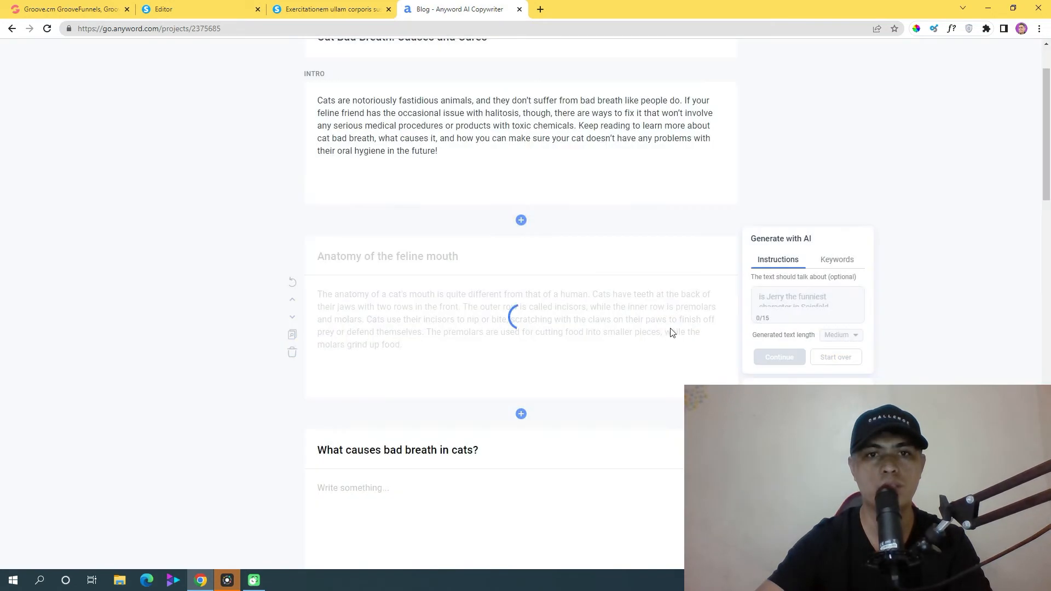
pyautogui.moveTo(327, 256); pyautogui.dragTo(464, 254)
pyautogui.click(391, 262)
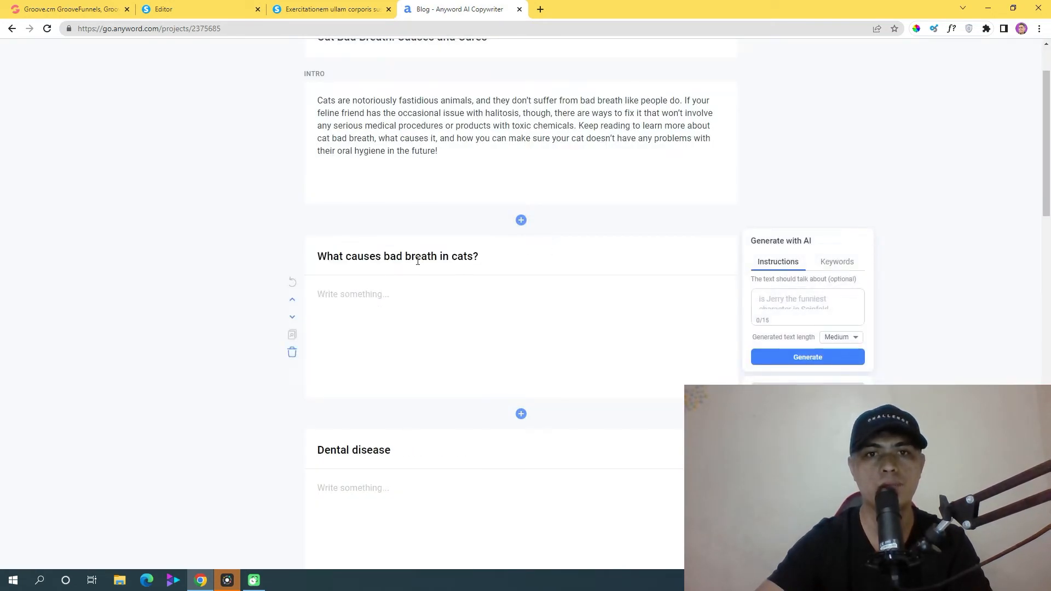
# Step: Generate medium-length AI text for the "What causes bad breath in cats?" and "Dental disease" sections
pyautogui.scroll(-1, 802, 338)
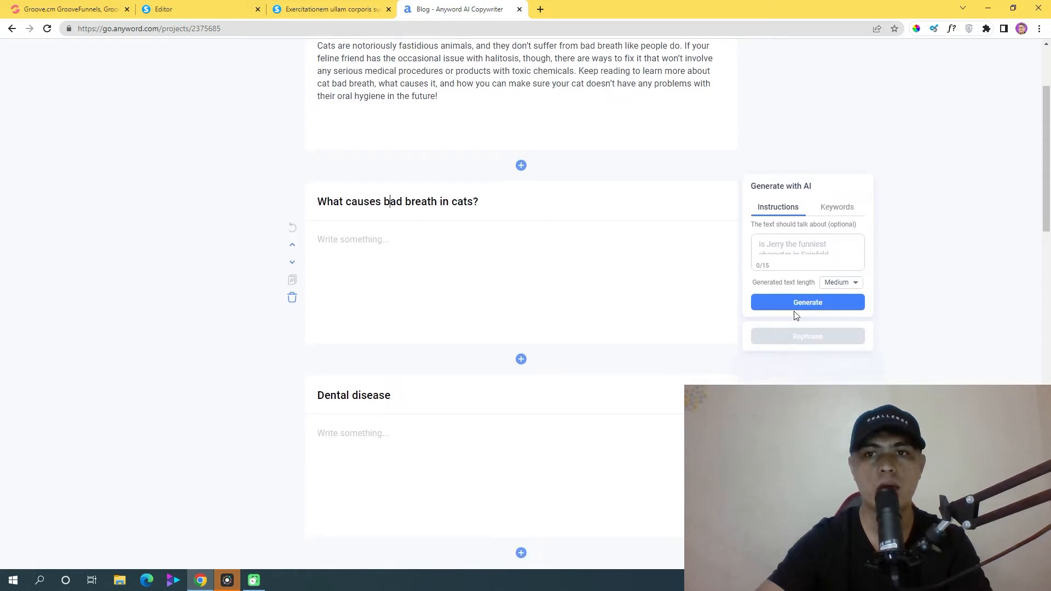
pyautogui.click(798, 303)
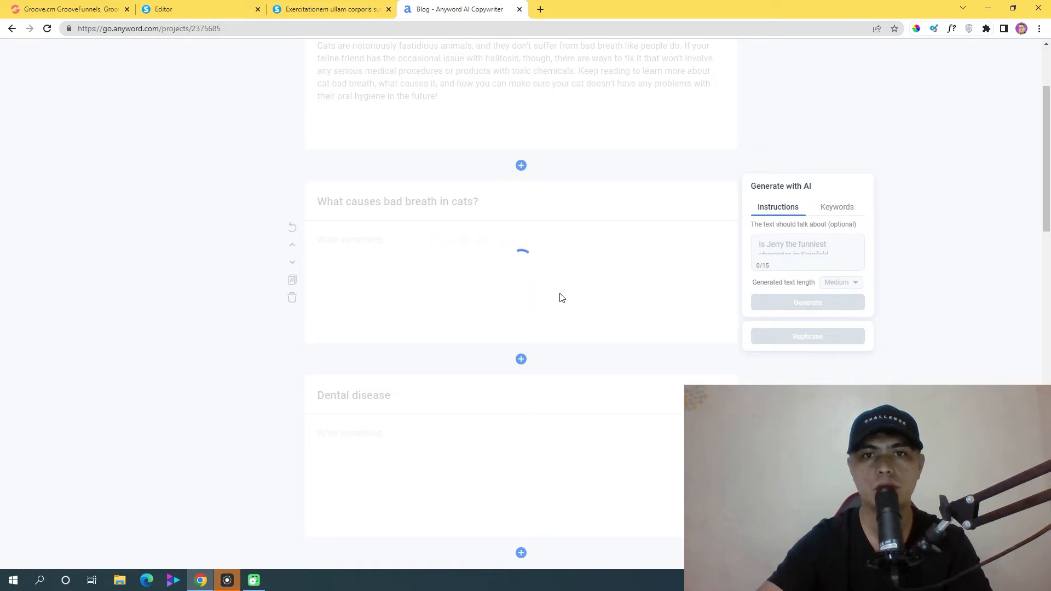
pyautogui.scroll(-2, 488, 336)
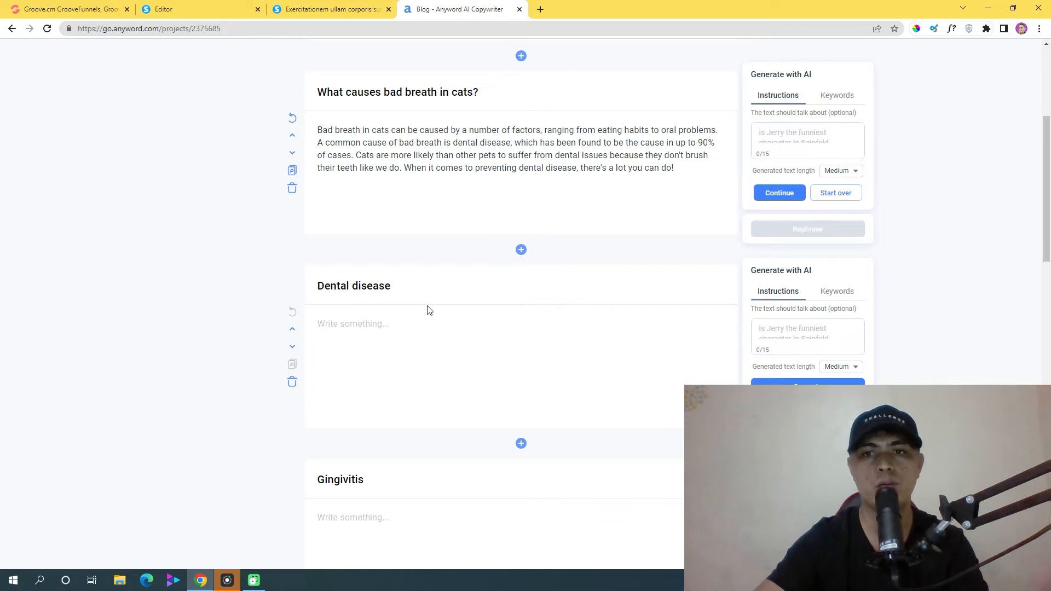
pyautogui.moveTo(820, 386)
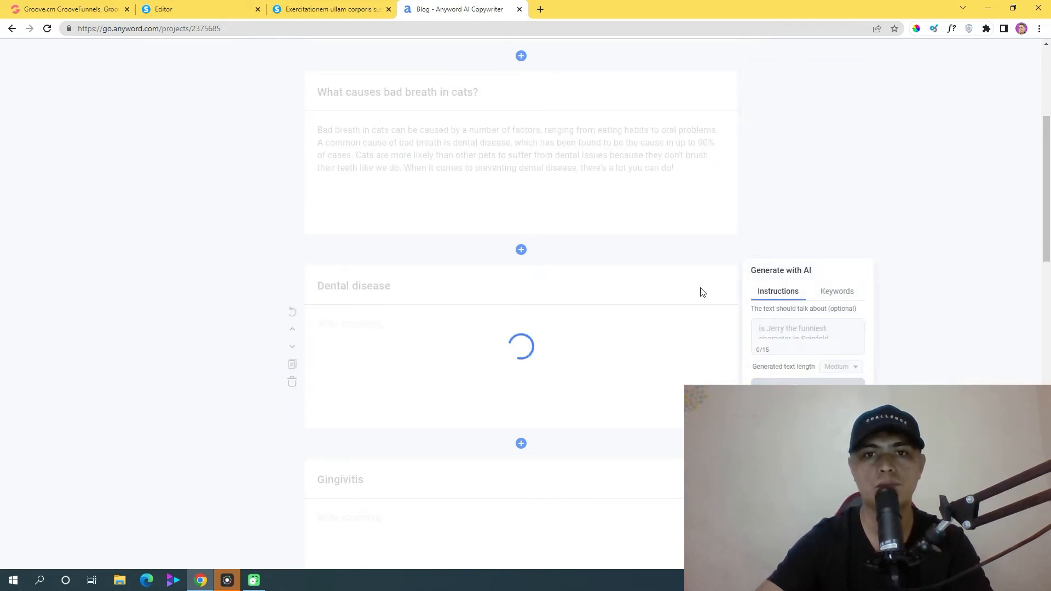
# Step: Generate medium-length AI text for the "Gingivitis" section
pyautogui.scroll(-3, 394, 315)
pyautogui.click(393, 316)
pyautogui.moveTo(320, 318); pyautogui.dragTo(365, 318)
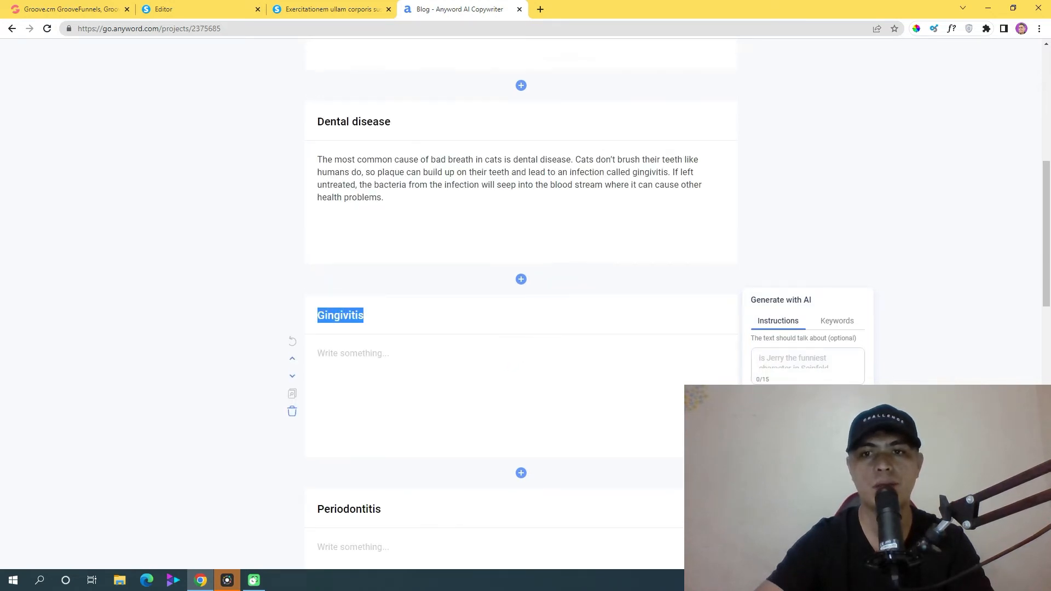
pyautogui.click(807, 417)
# Step: Delete the empty "Periodontitis" and "Other causes of feline halitosis" sections
pyautogui.scroll(-4, 493, 342)
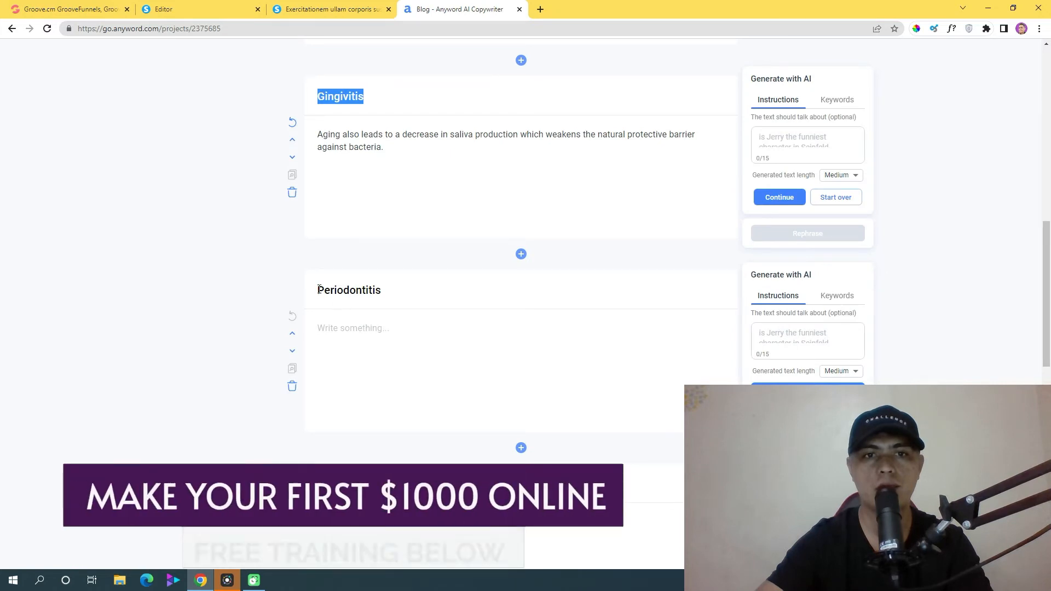
pyautogui.moveTo(319, 289); pyautogui.dragTo(405, 290)
pyautogui.click(293, 387)
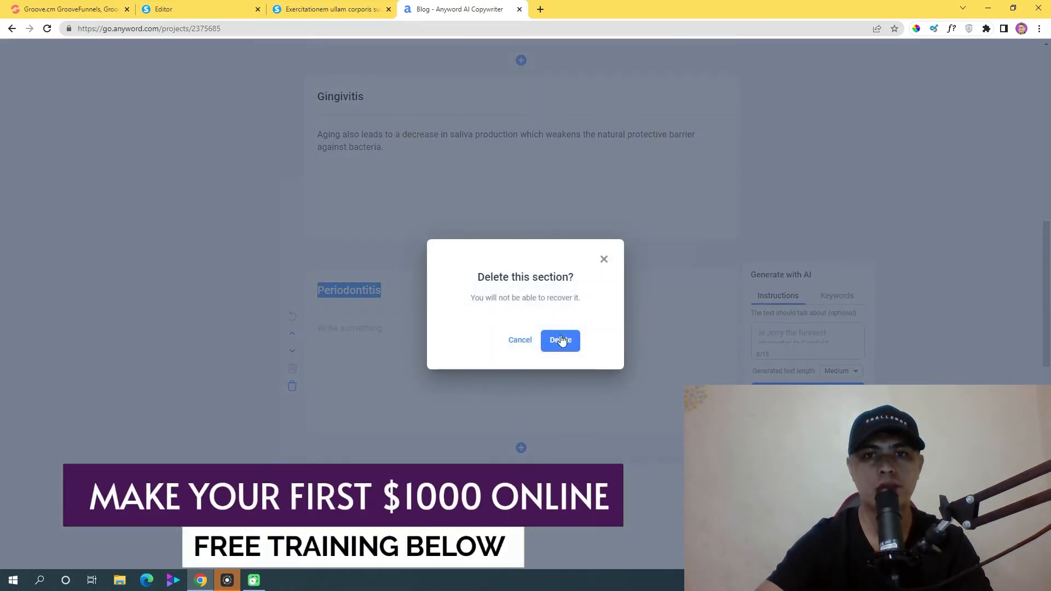
pyautogui.click(561, 340)
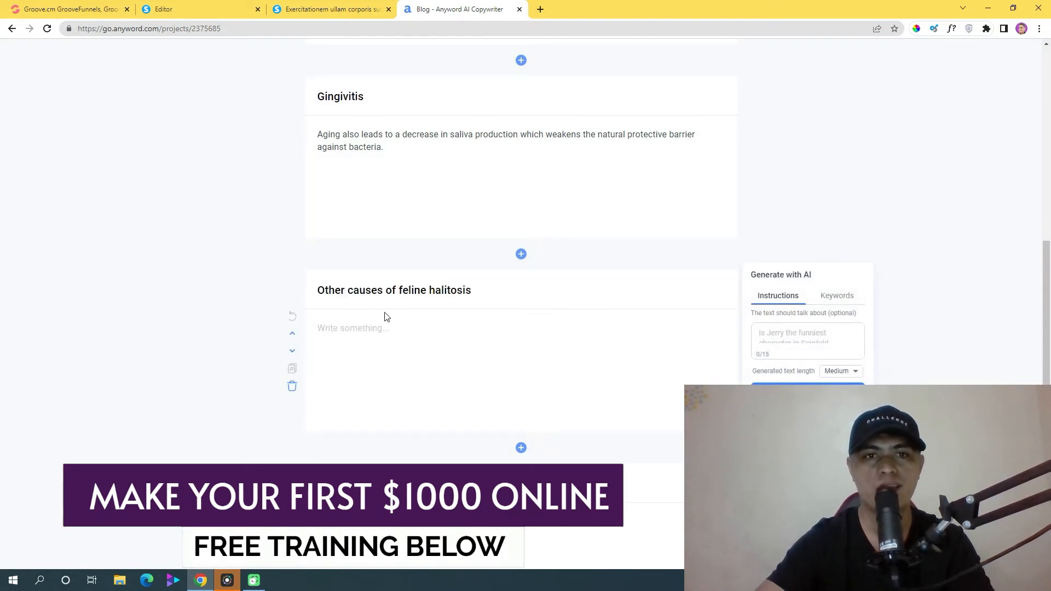
pyautogui.moveTo(331, 293); pyautogui.dragTo(481, 291)
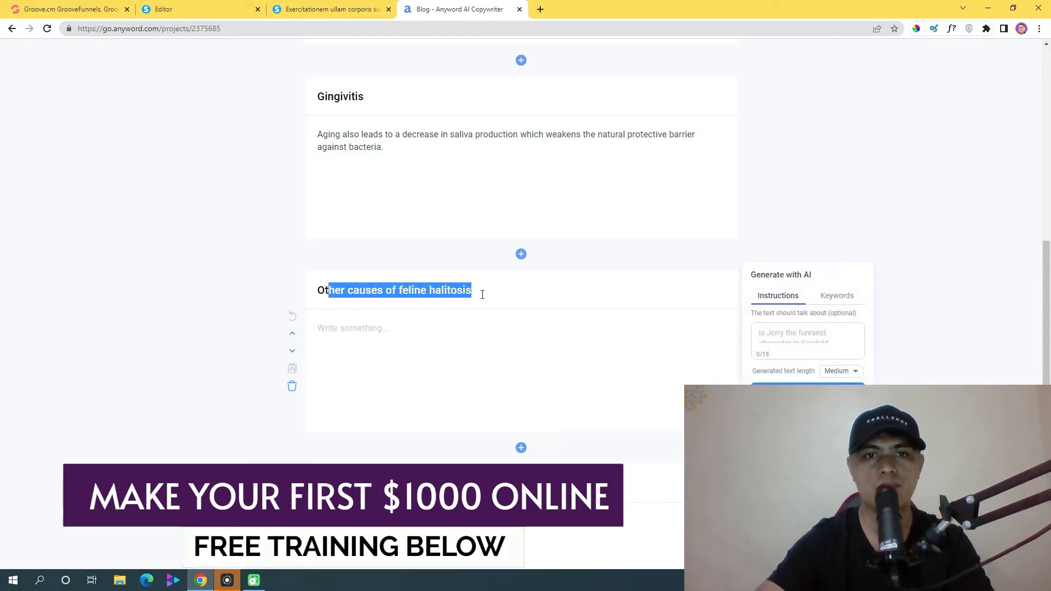
pyautogui.click(482, 291)
pyautogui.click(292, 385)
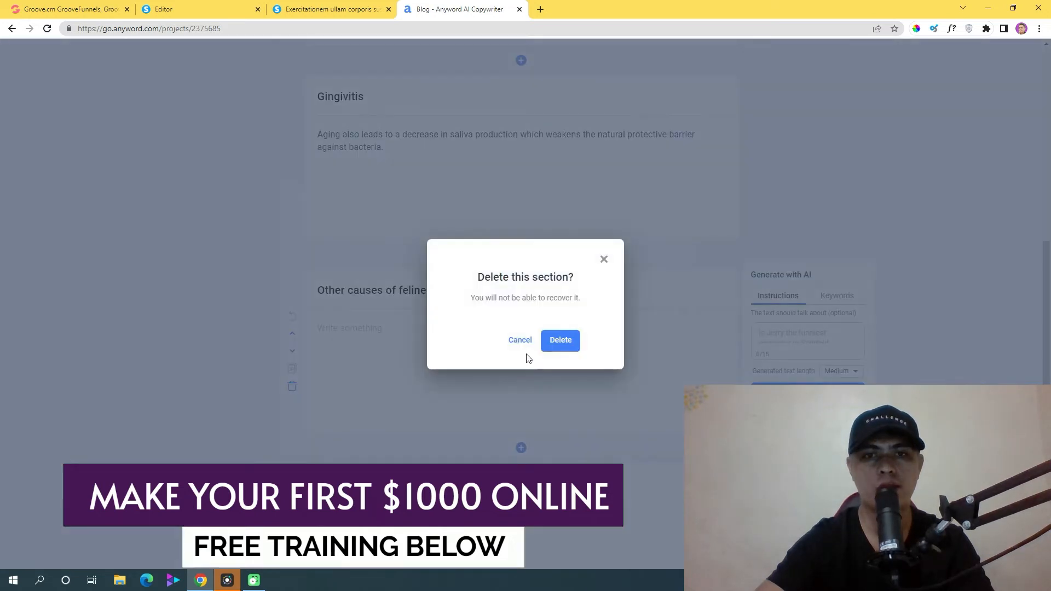
pyautogui.click(575, 345)
# Step: Generate medium-length AI text for the "Home remedies for cat bad breath" and "Baking soda" sections
pyautogui.scroll(-1, 591, 325)
pyautogui.moveTo(341, 236); pyautogui.dragTo(524, 241)
pyautogui.click(793, 337)
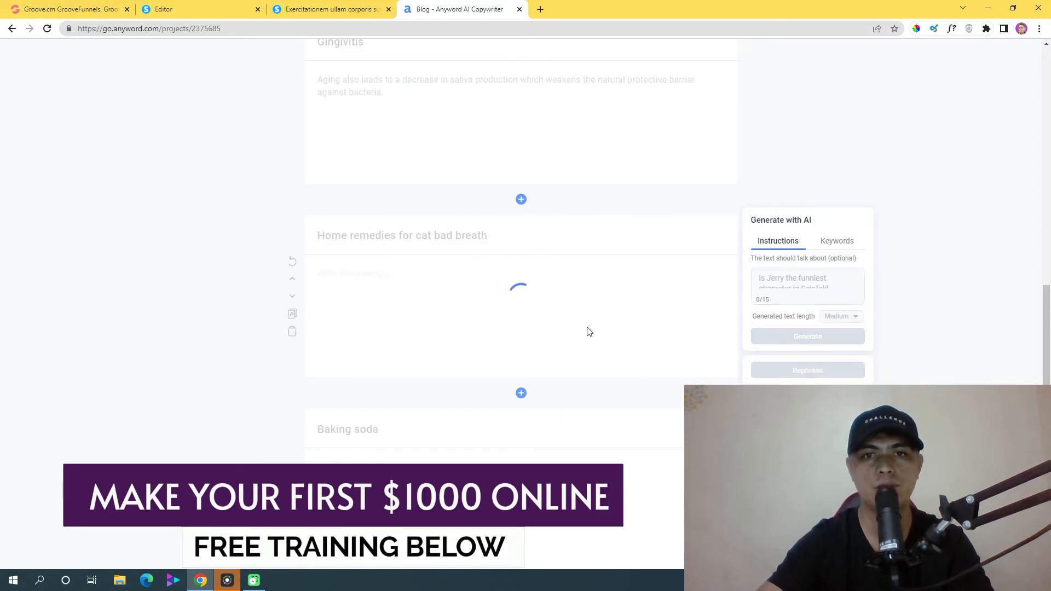
pyautogui.scroll(-2, 491, 382)
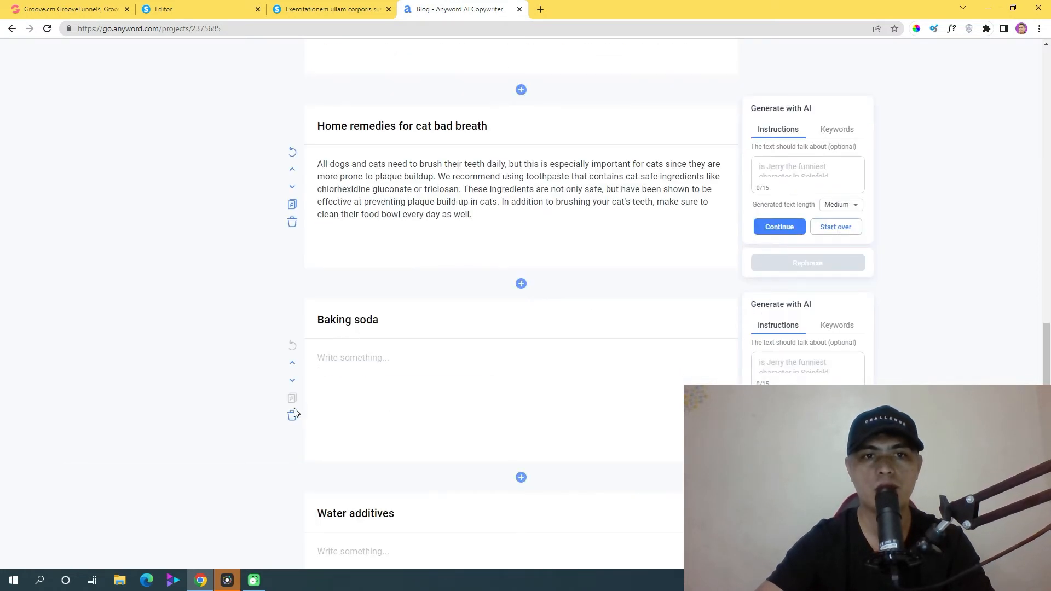
pyautogui.click(800, 423)
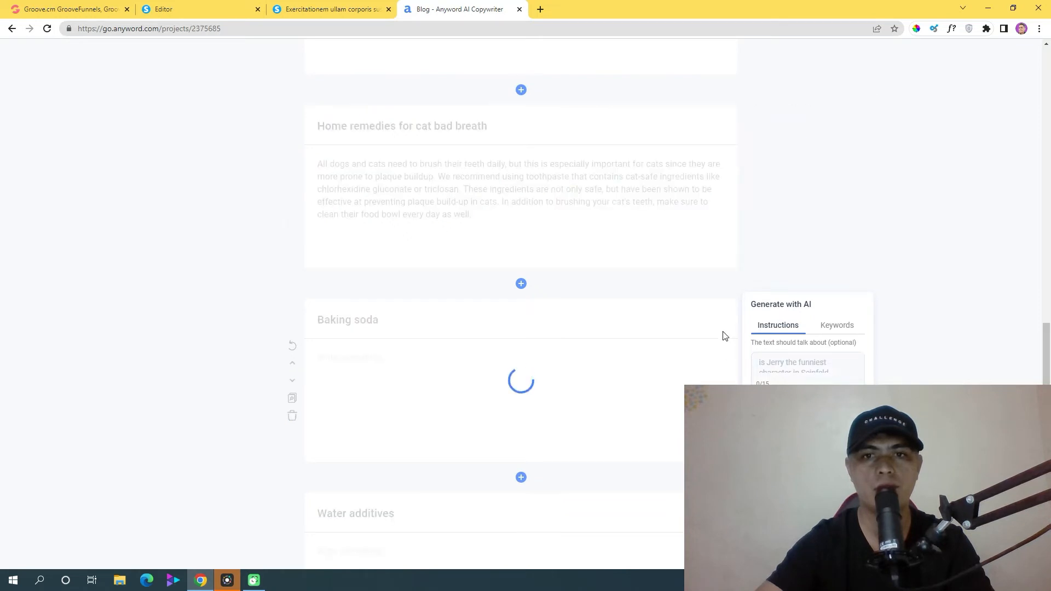
# Step: Delete the empty "Water additives" section at the end of the post
pyautogui.scroll(-3, 527, 301)
pyautogui.moveTo(397, 374)
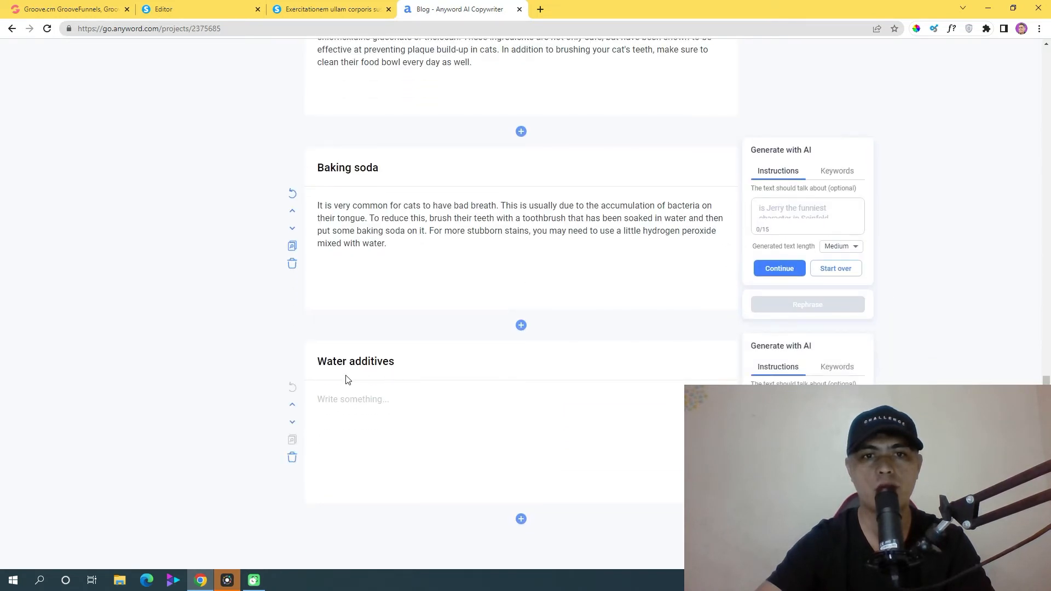
pyautogui.click(291, 457)
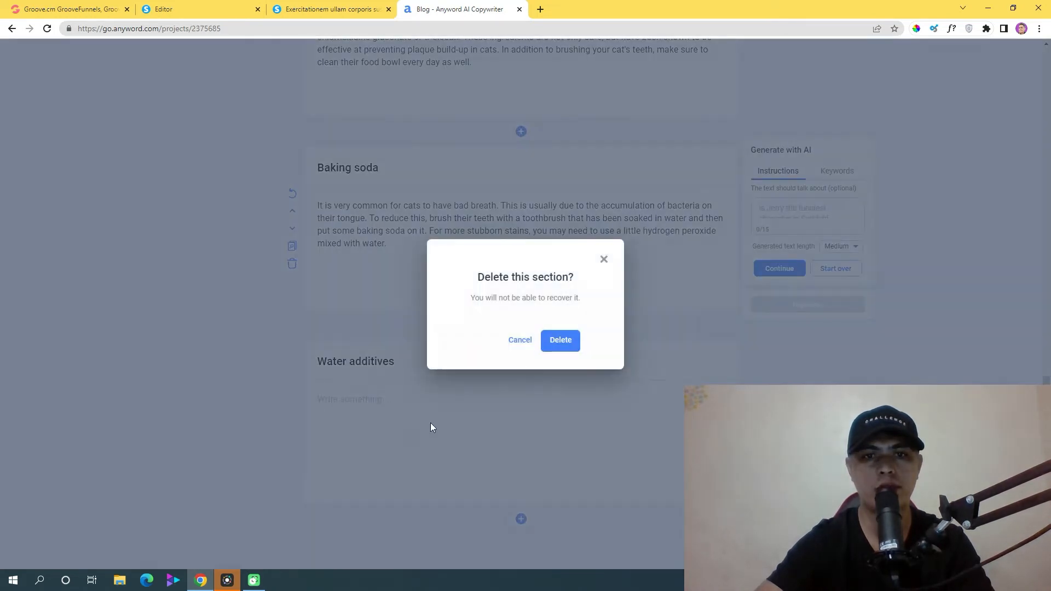
pyautogui.click(560, 339)
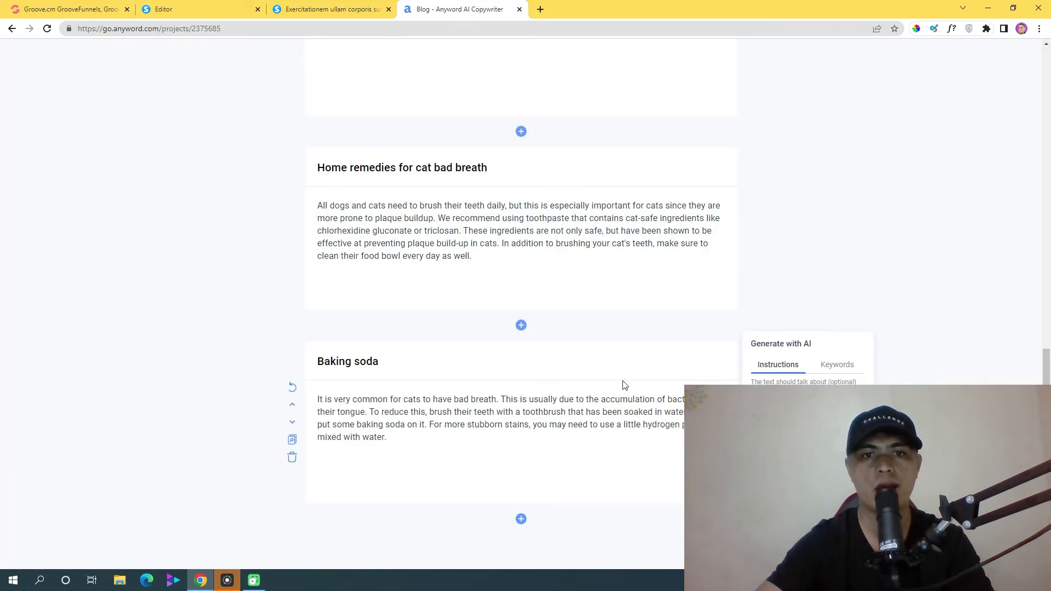
# Step: Go back over the finished post and copy its entire text to the clipboard
pyautogui.scroll(2, 624, 381)
pyautogui.scroll(10, 624, 381)
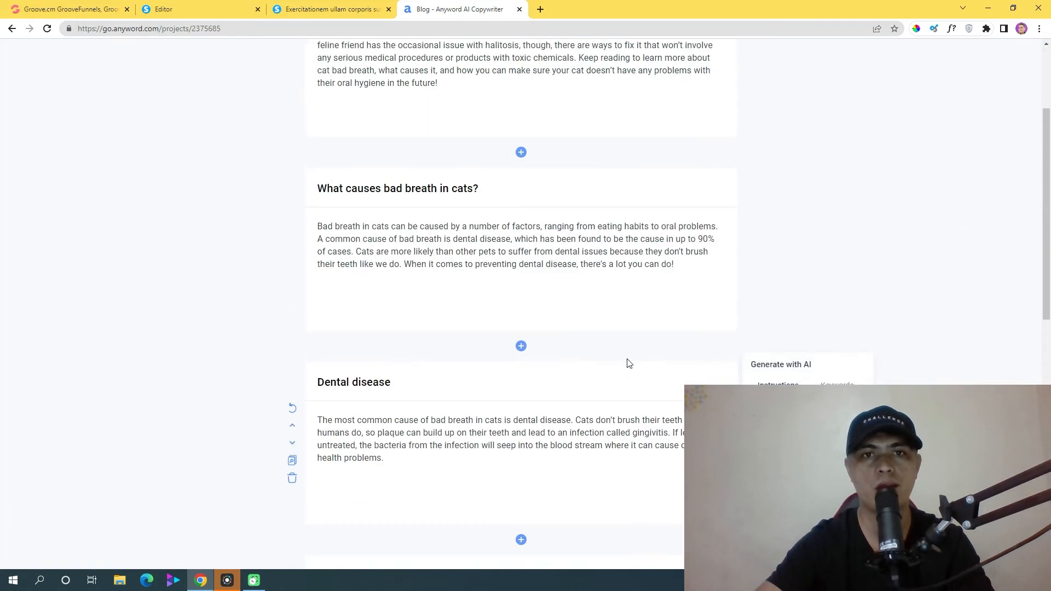
pyautogui.moveTo(1049, 193)
pyautogui.mouseDown()
pyautogui.moveTo(1049, 292)
pyautogui.moveTo(1049, 197)
pyautogui.mouseUp()
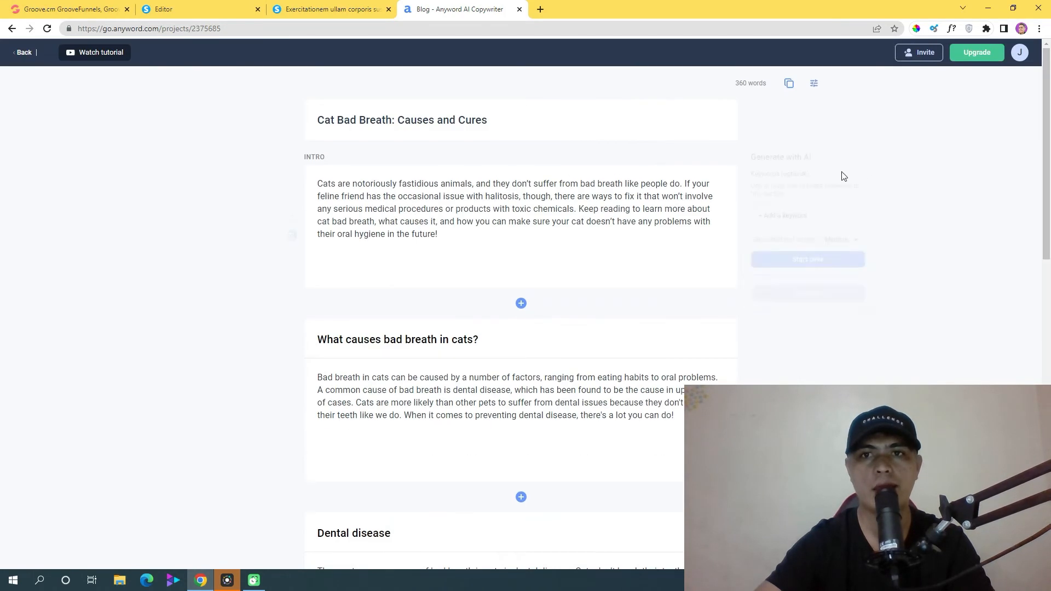
pyautogui.click(788, 83)
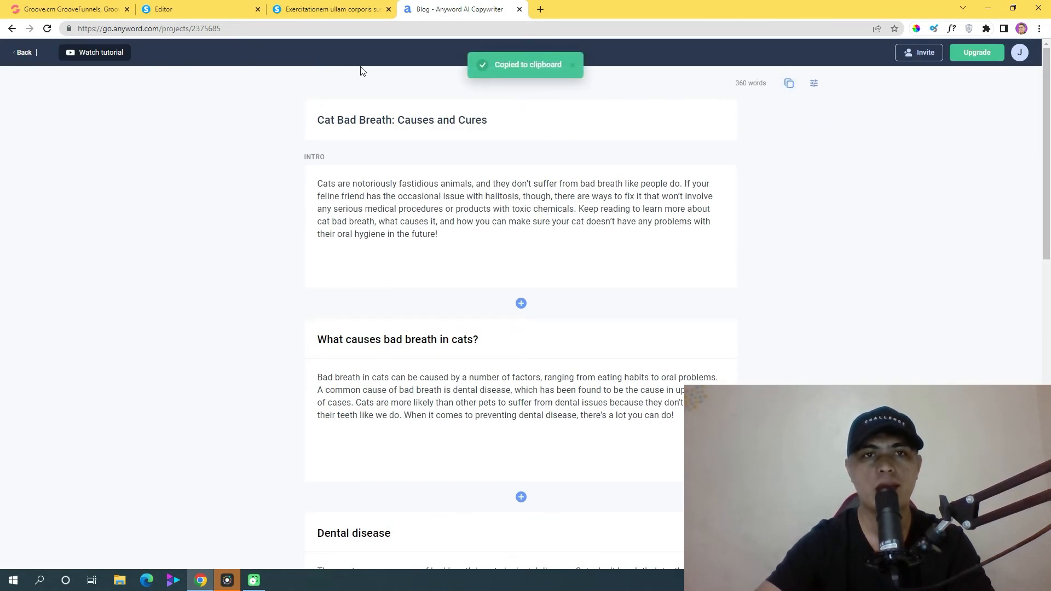
# Step: Switch to the systeme.io post editor and delete the bulleted list, the centred text below it and the red contact button
pyautogui.click(191, 11)
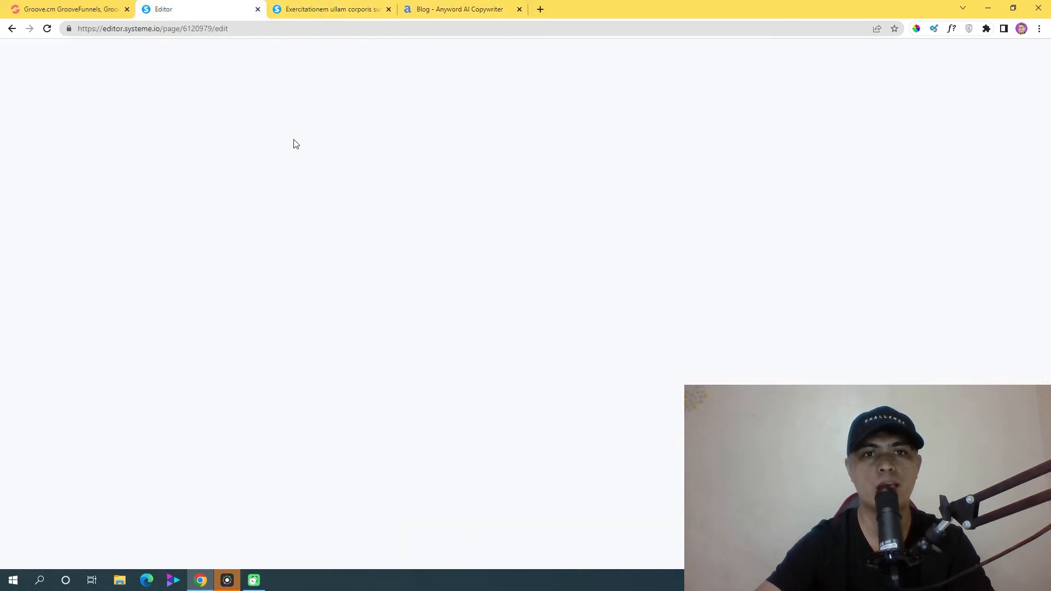
pyautogui.scroll(-5, 529, 405)
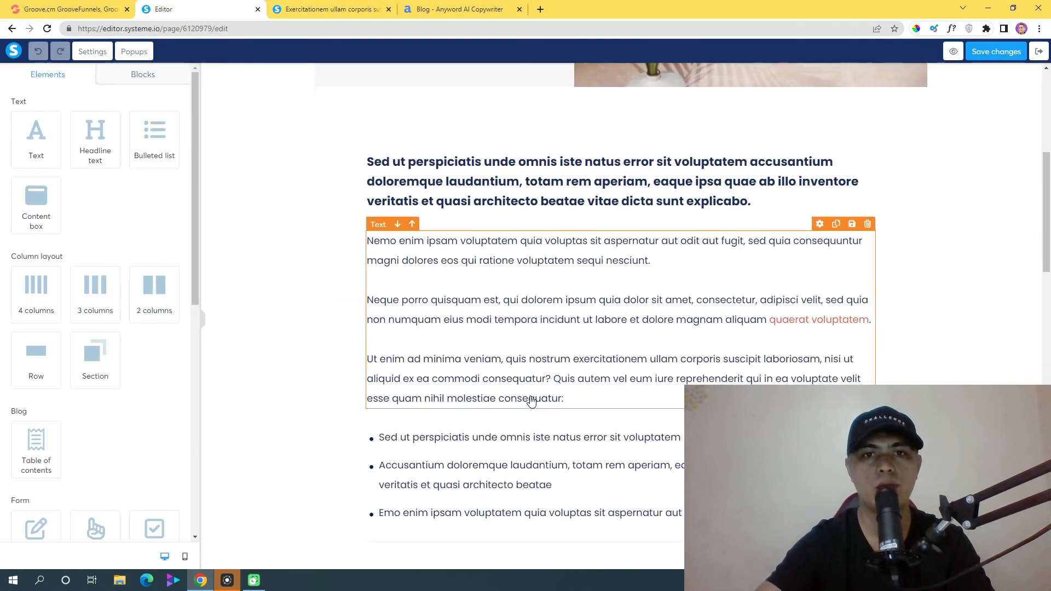
pyautogui.scroll(-1, 462, 354)
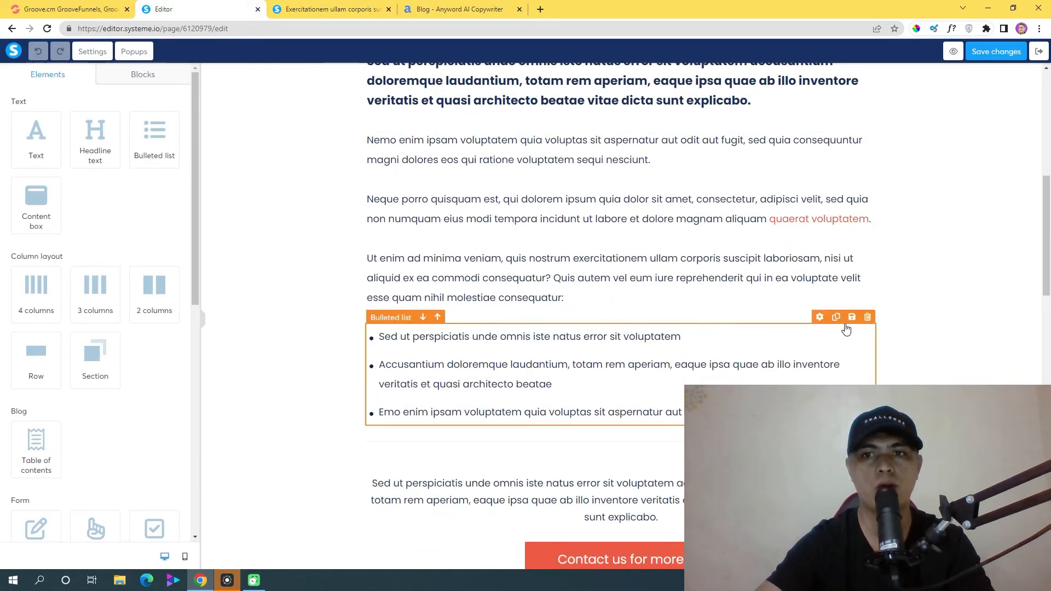
pyautogui.click(866, 320)
pyautogui.click(592, 95)
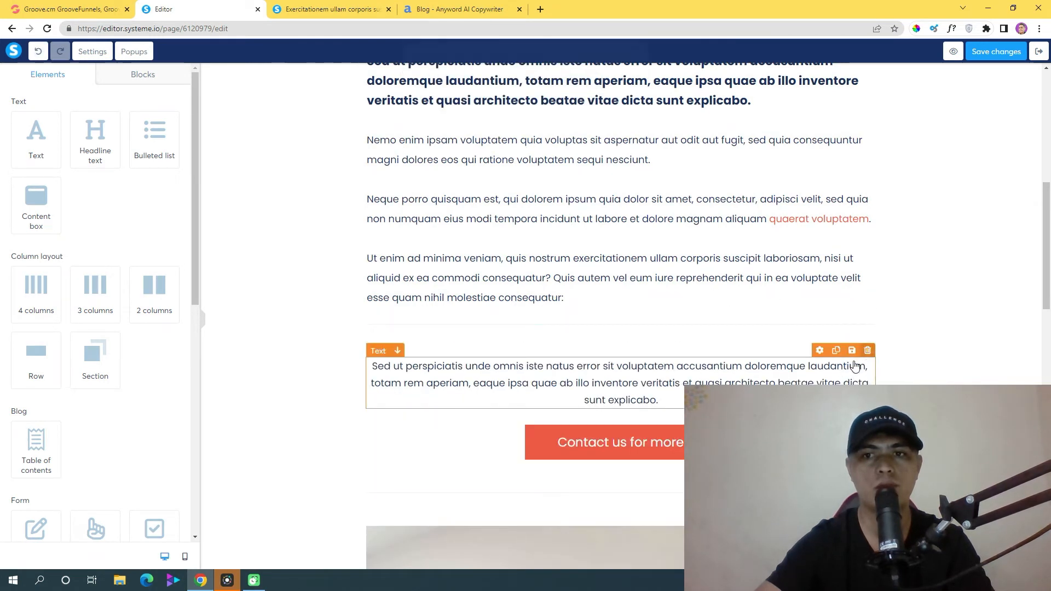
pyautogui.click(867, 351)
pyautogui.click(577, 91)
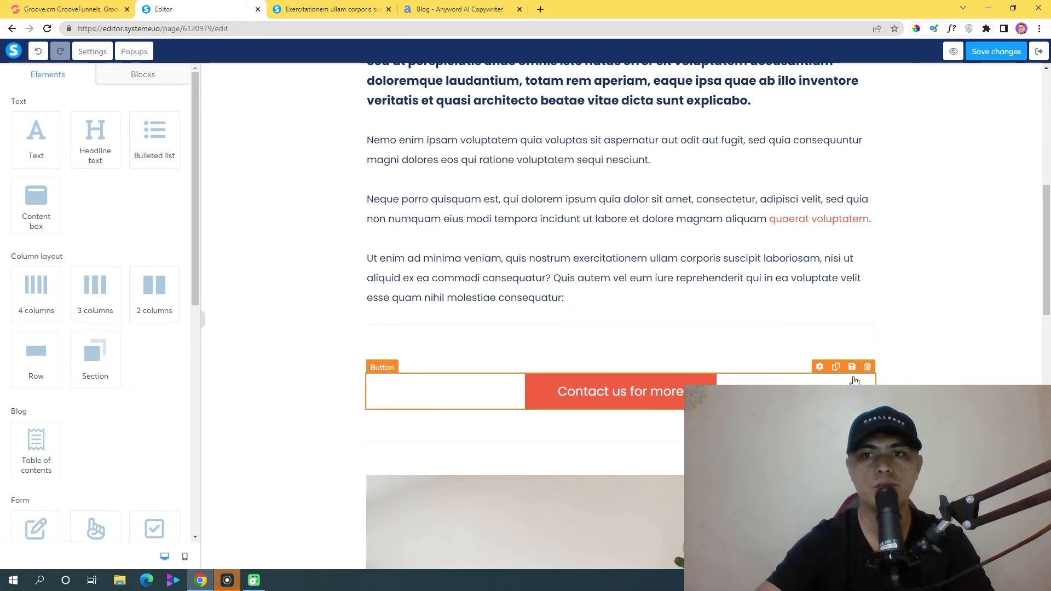
pyautogui.click(868, 367)
# Step: Replace the three placeholder paragraphs below the bold introduction with the copied cat bad breath article
pyautogui.scroll(2, 527, 236)
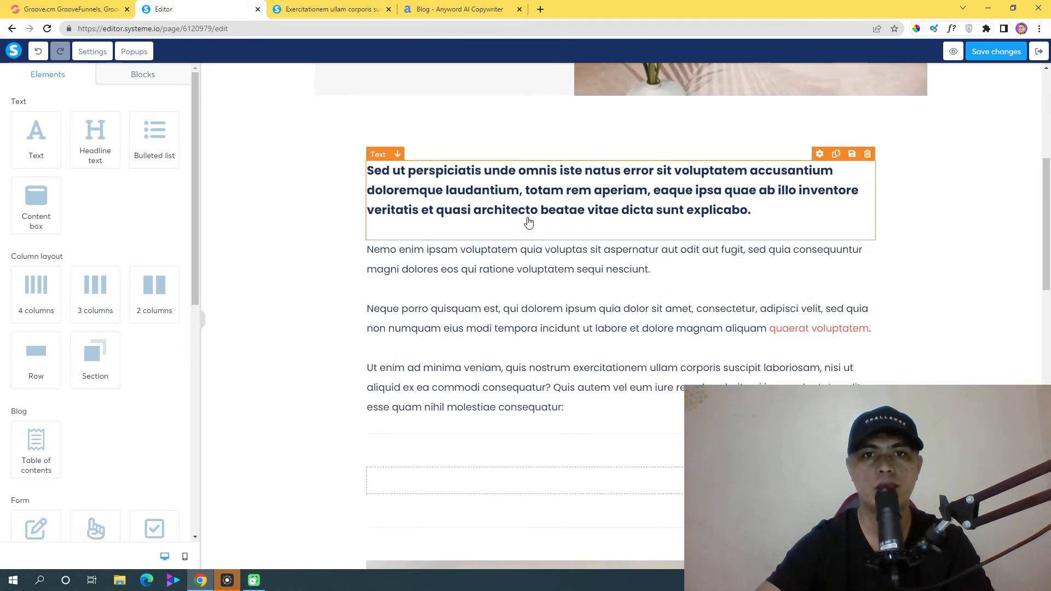
pyautogui.doubleClick(547, 190)
pyautogui.click(511, 276)
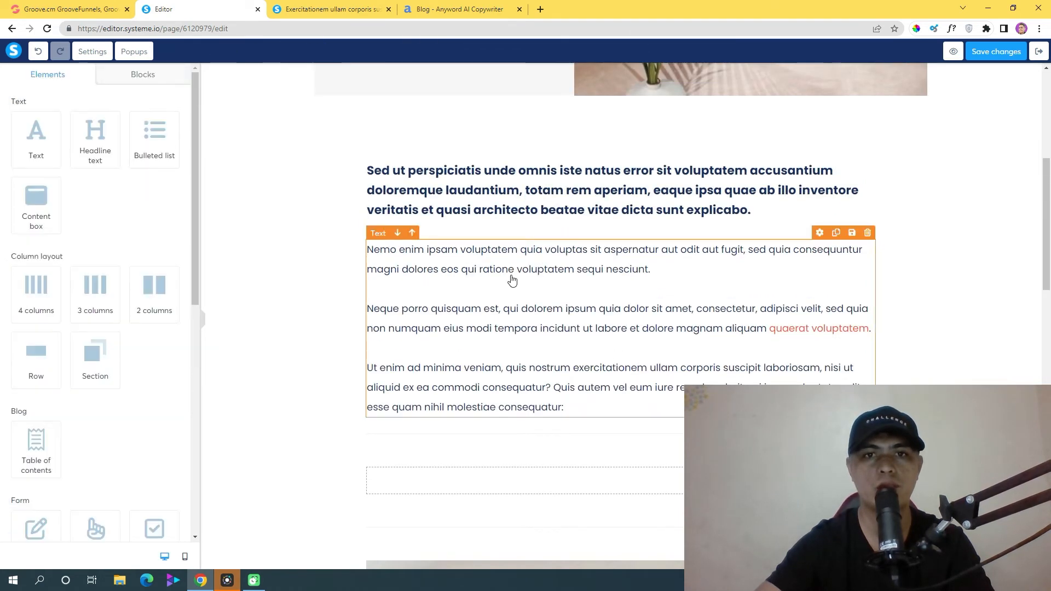
pyautogui.tripleClick(512, 274)
pyautogui.hotkey('ctrl', 'a')
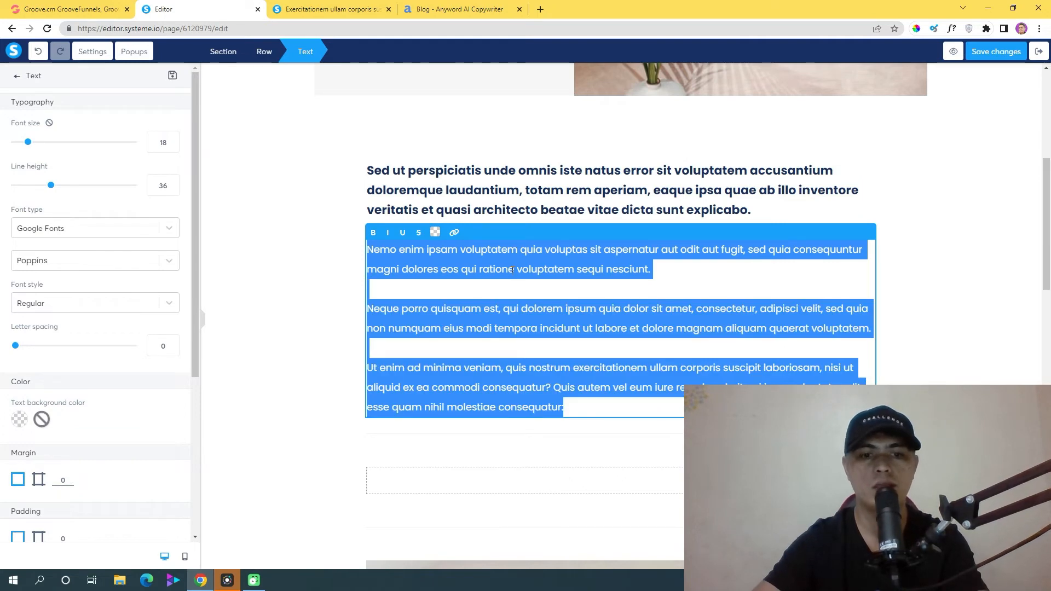
pyautogui.rightClick(512, 269)
pyautogui.click(614, 307)
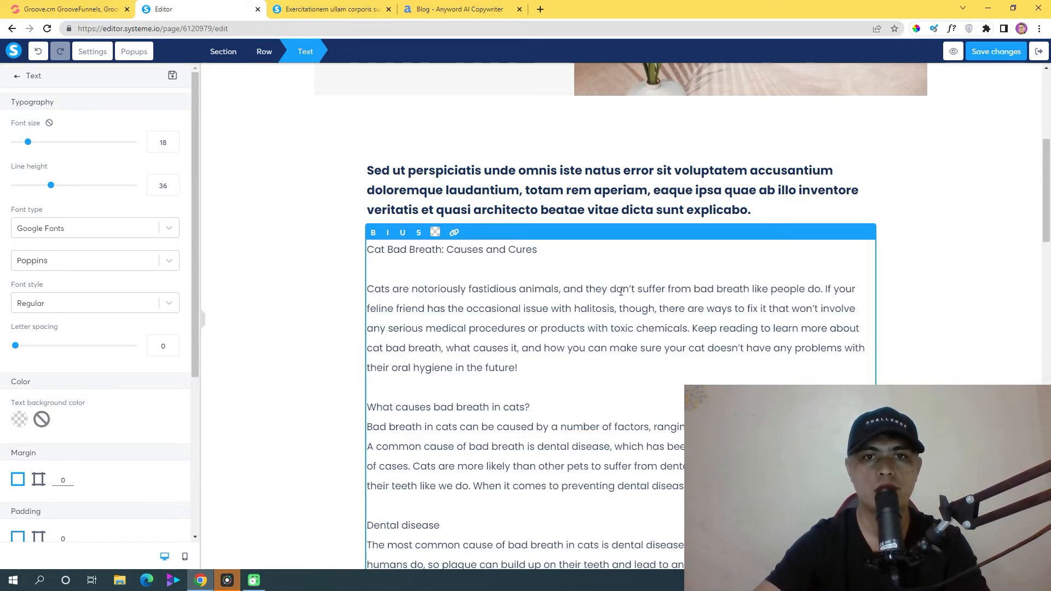
pyautogui.click(344, 255)
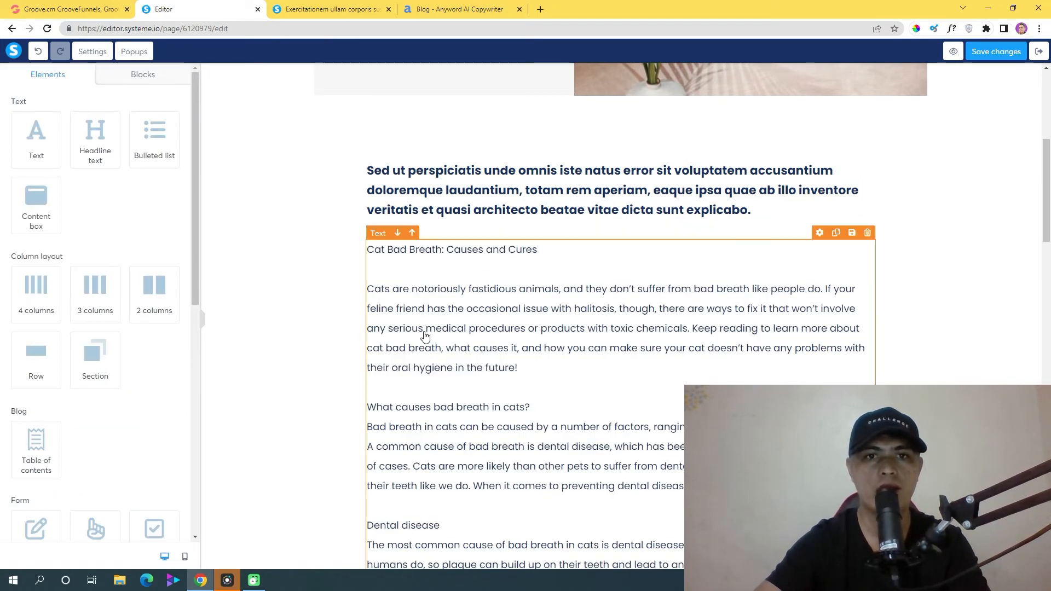
# Step: Look over the pasted article and copy its title line, "Cat Bad Breath: Causes and Cures"
pyautogui.scroll(-1, 434, 340)
pyautogui.scroll(-7, 434, 341)
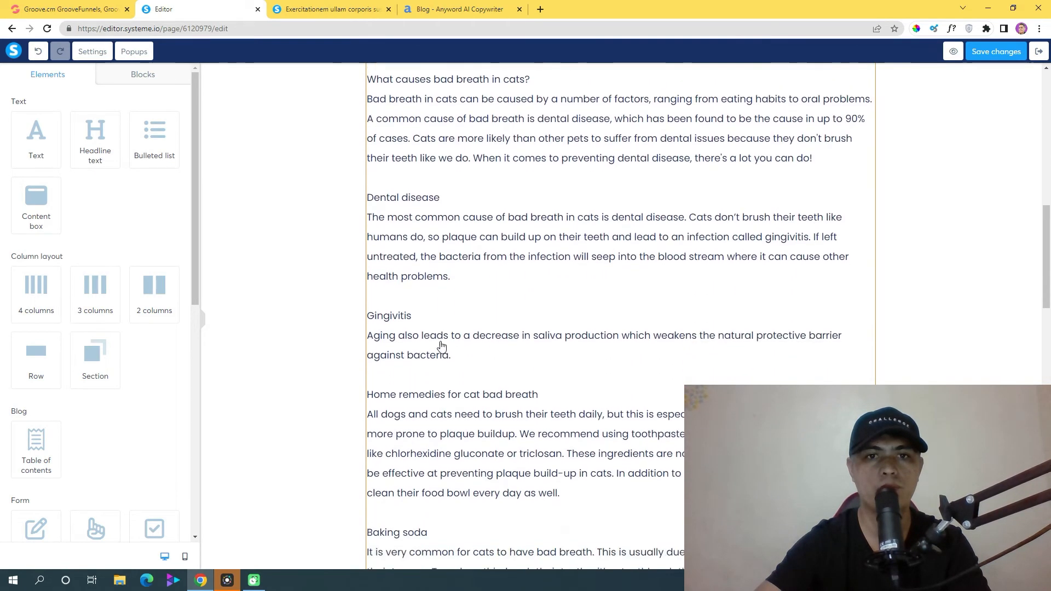
pyautogui.scroll(-4, 413, 351)
pyautogui.scroll(12, 432, 351)
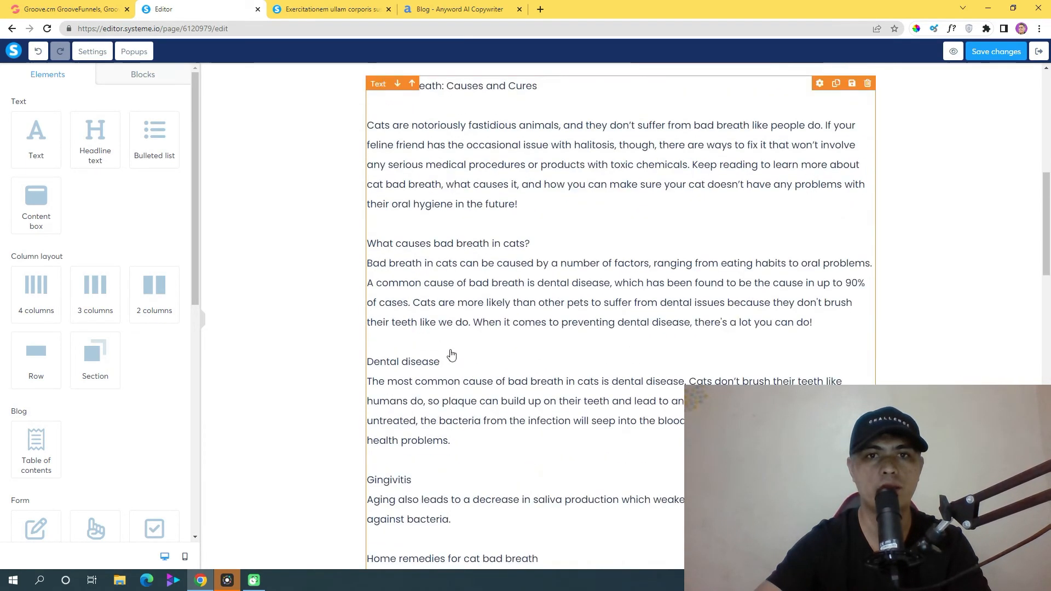
pyautogui.scroll(1, 447, 351)
pyautogui.tripleClick(515, 298)
pyautogui.click(431, 289)
pyautogui.tripleClick(427, 265)
pyautogui.rightClick(438, 269)
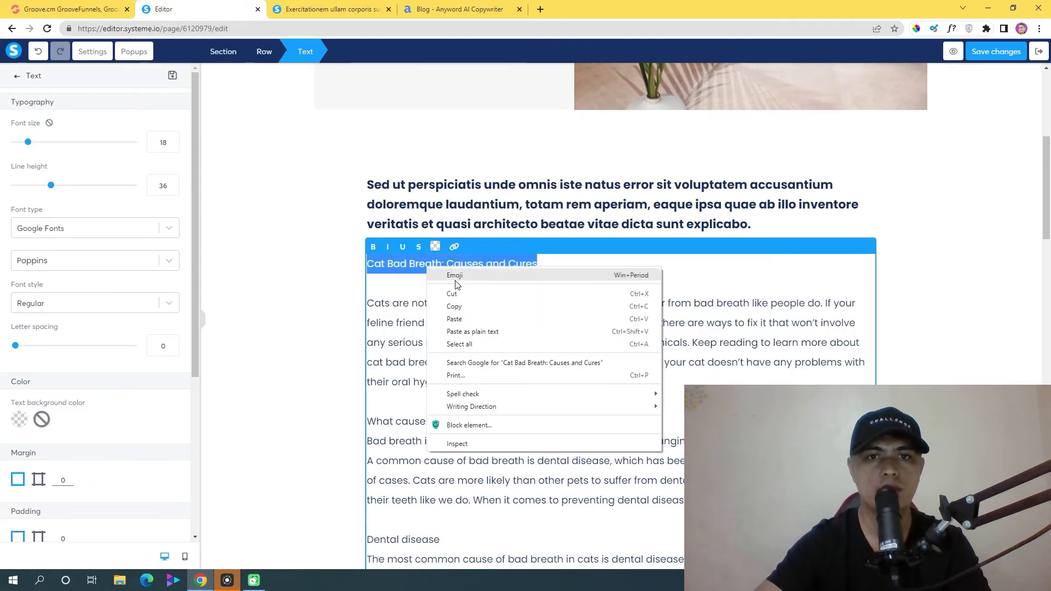
pyautogui.click(469, 302)
# Step: Replace the bold placeholder introduction with the copied title and remove the empty line below it
pyautogui.click(509, 200)
pyautogui.tripleClick(509, 199)
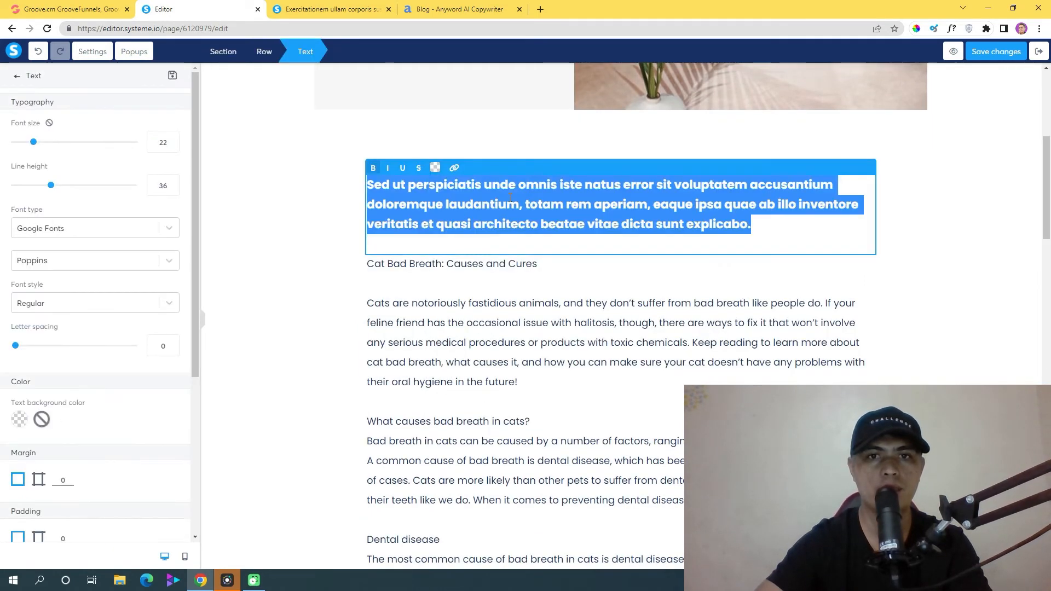
pyautogui.rightClick(509, 198)
pyautogui.click(569, 267)
pyautogui.click(330, 203)
pyautogui.click(383, 202)
pyautogui.press('BackSpace')
pyautogui.click(404, 227)
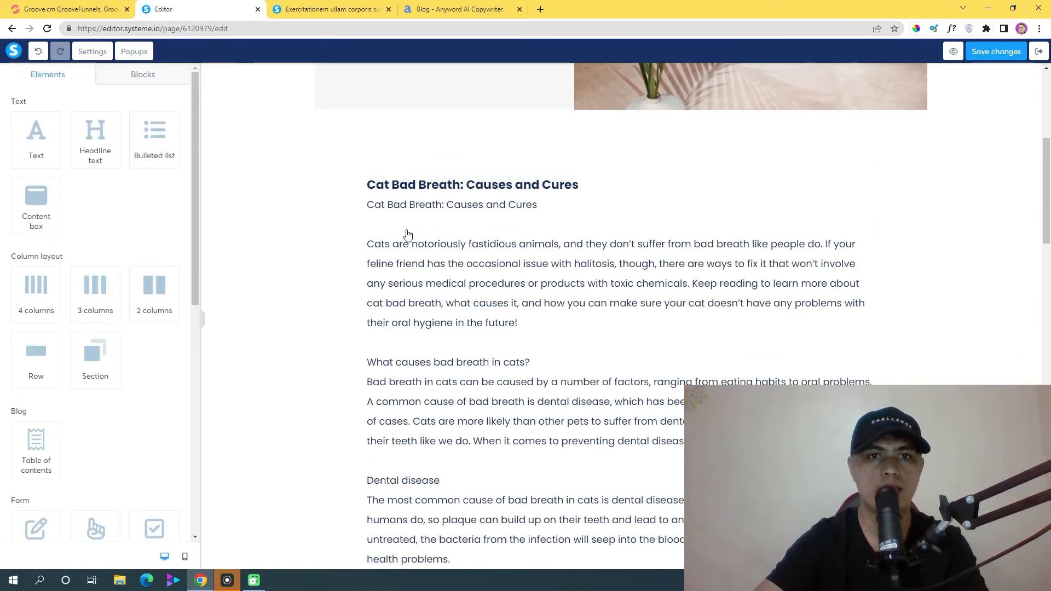
# Step: Delete the duplicate title line from the start of the article's body text
pyautogui.tripleClick(429, 208)
pyautogui.click(462, 190)
pyautogui.doubleClick(464, 190)
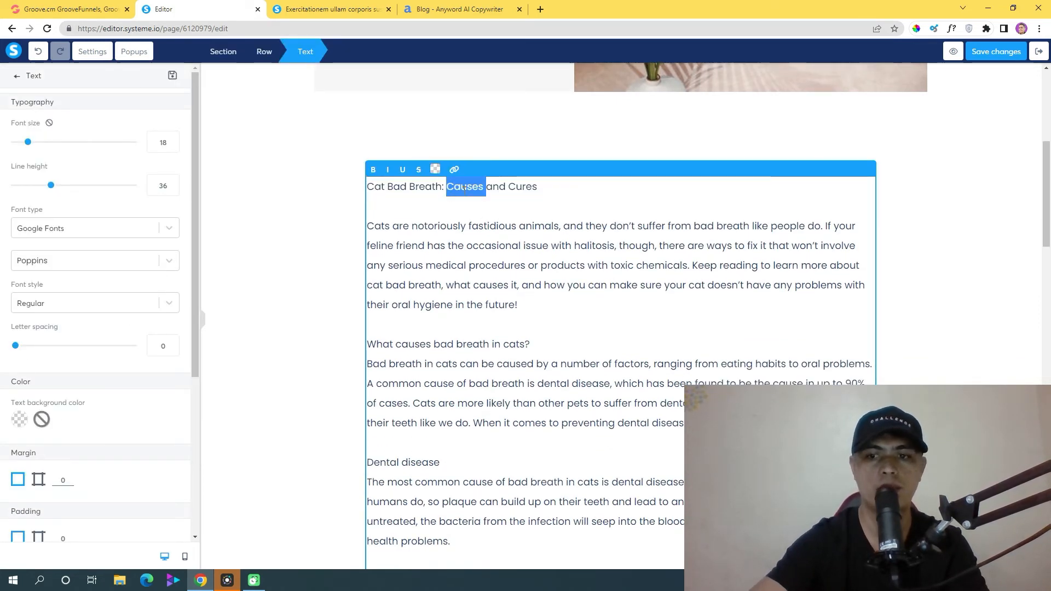
pyautogui.tripleClick(465, 191)
pyautogui.press('BackSpace')
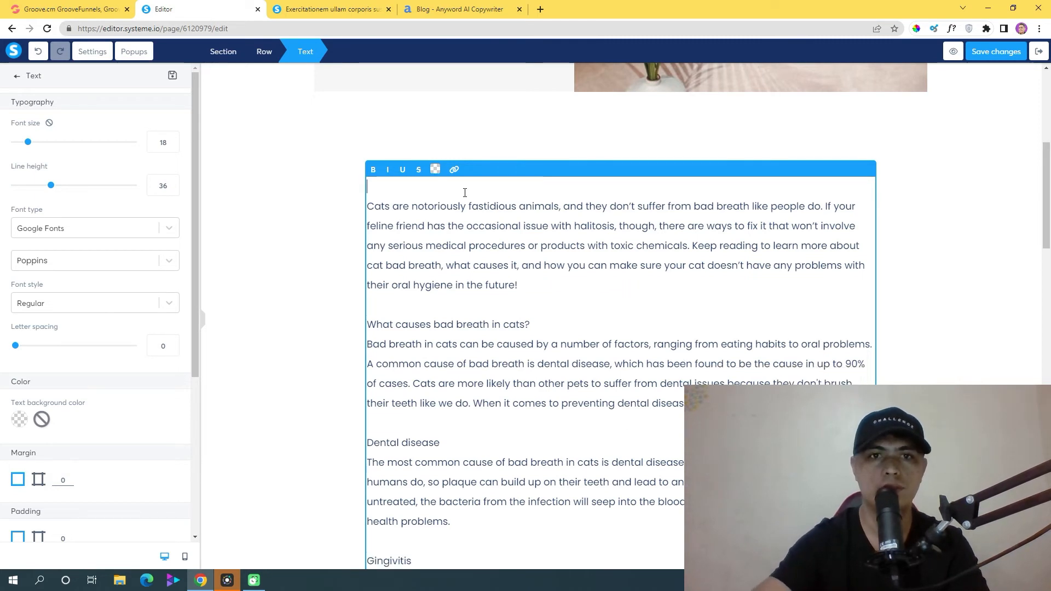
pyautogui.click(345, 225)
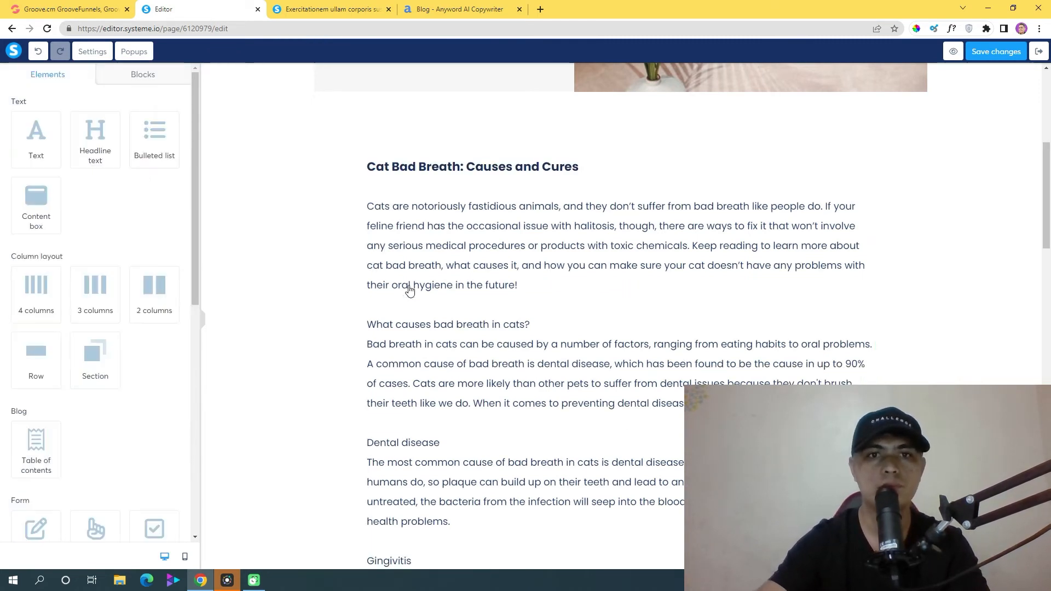
# Step: Cut everything from "What causes bad breath in cats?" to the article's end out of the body text block
pyautogui.scroll(-1, 470, 328)
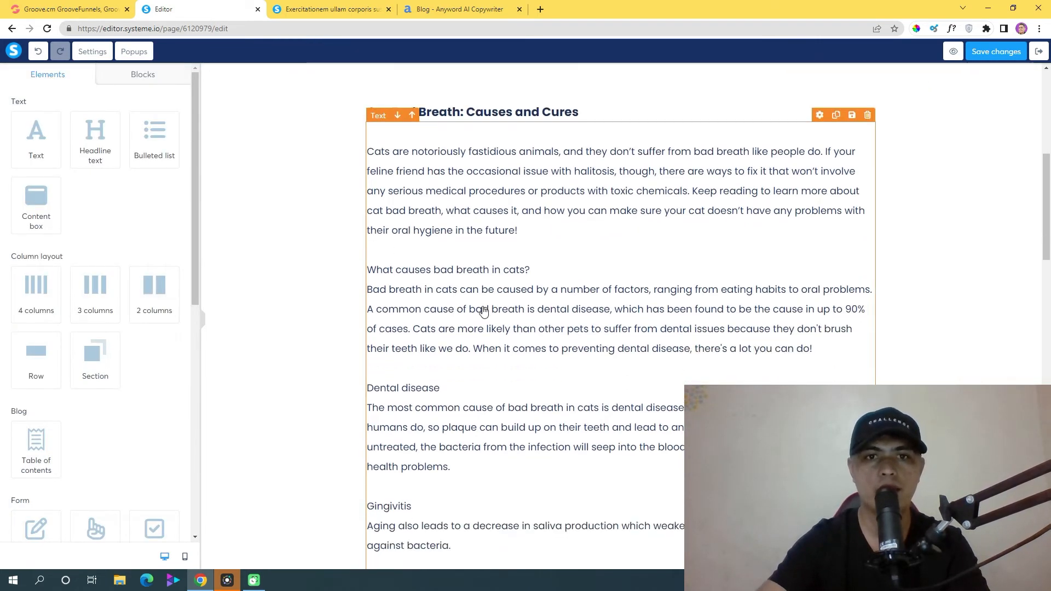
pyautogui.click(529, 274)
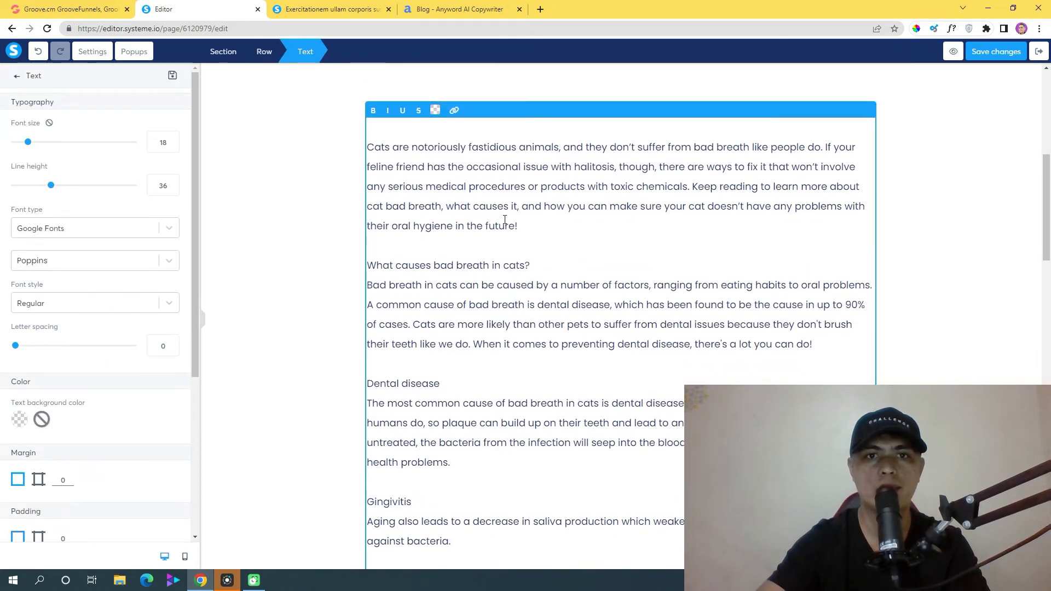
pyautogui.moveTo(369, 268); pyautogui.dragTo(567, 466)
pyautogui.scroll(-5, 539, 464)
pyautogui.scroll(-2, 547, 467)
pyautogui.rightClick(480, 274)
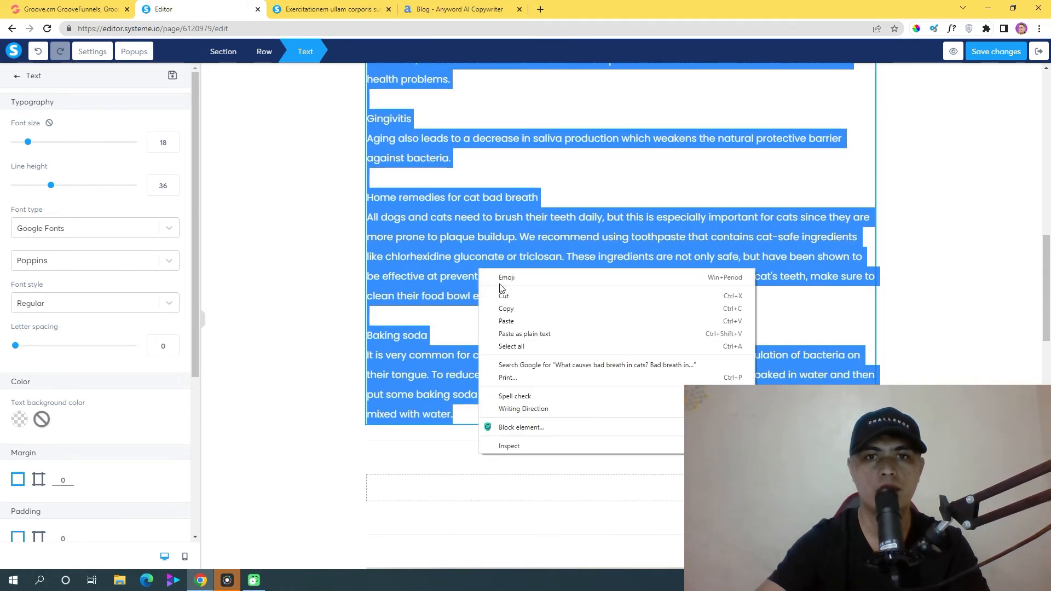
pyautogui.click(513, 296)
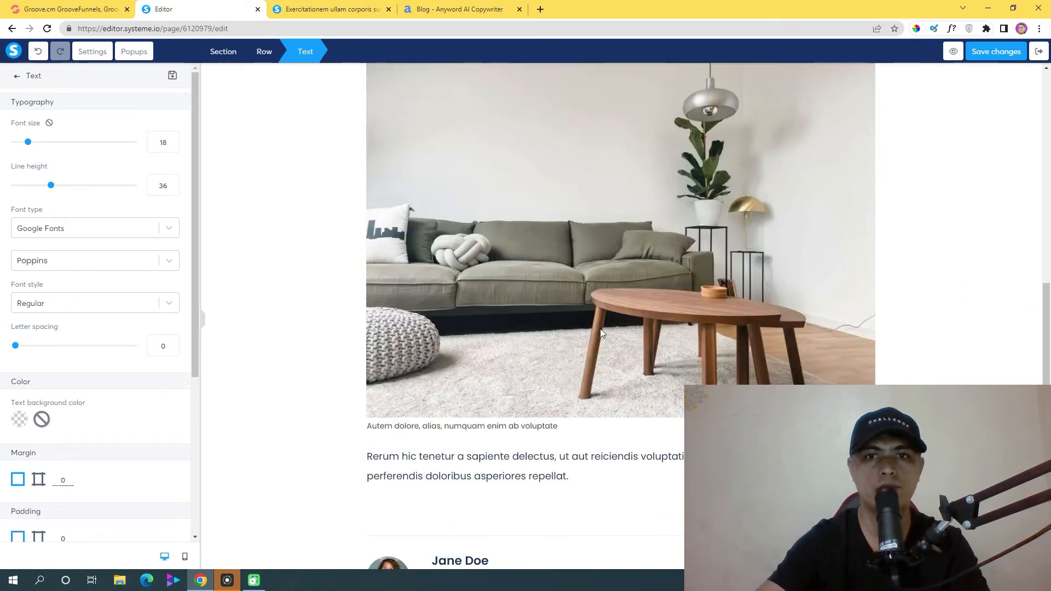
pyautogui.click(940, 319)
pyautogui.scroll(10, 570, 300)
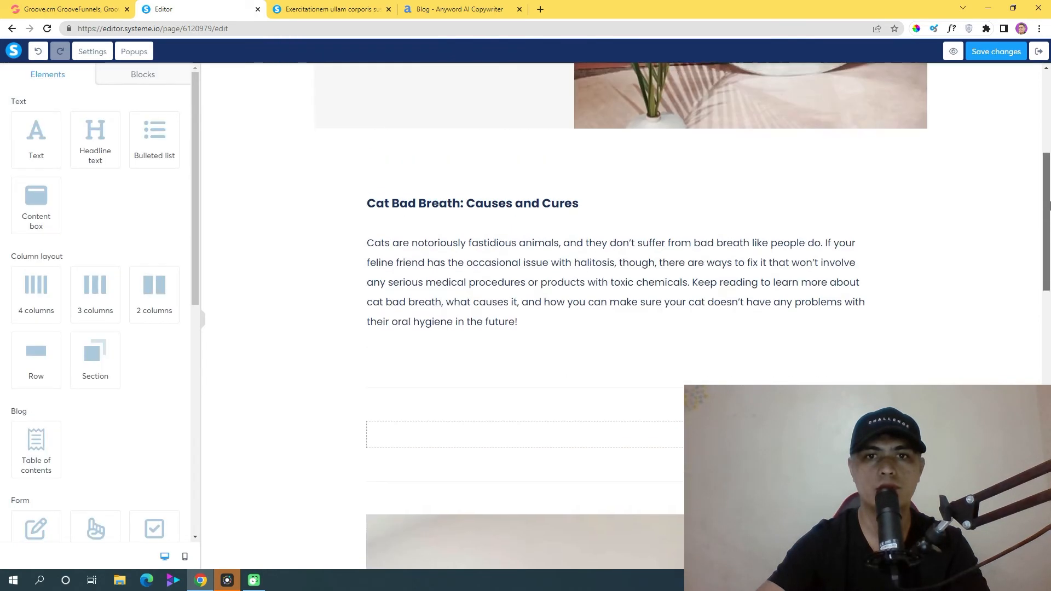
# Step: Remove the trailing blank lines after the article's opening paragraph
pyautogui.click(539, 361)
pyautogui.press('BackSpace')
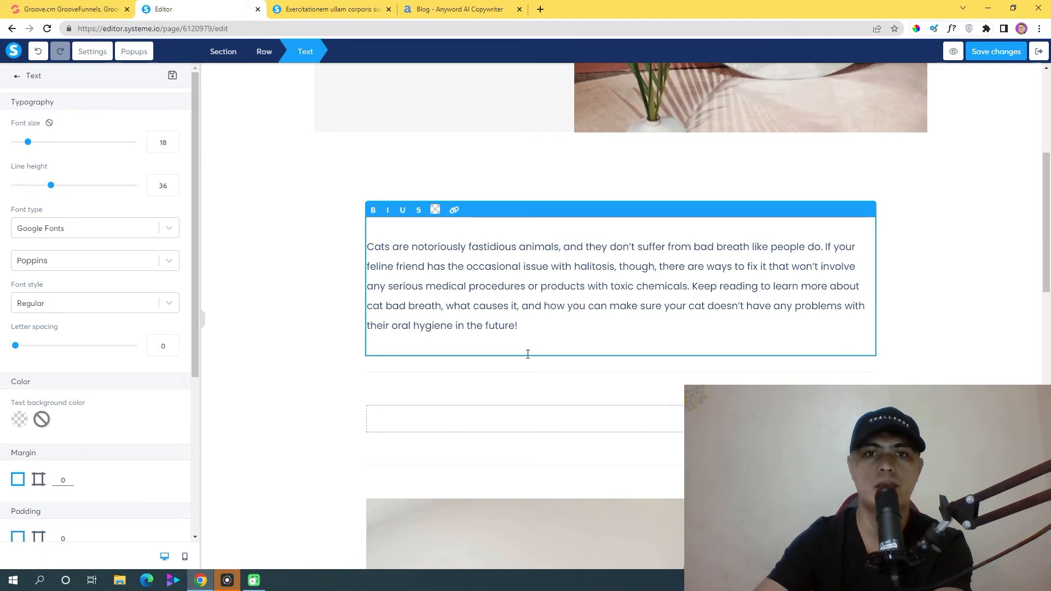
pyautogui.click(682, 370)
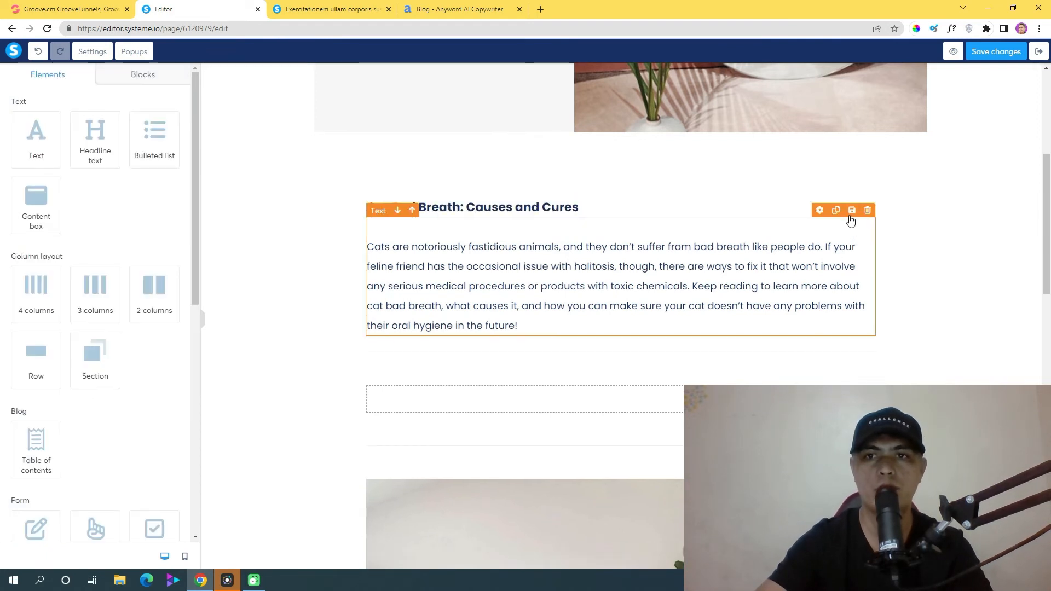
# Step: Duplicate the opening paragraph's text block and replace the copy's paragraph with the cut article sections
pyautogui.click(836, 211)
pyautogui.scroll(-1, 512, 350)
pyautogui.tripleClick(511, 327)
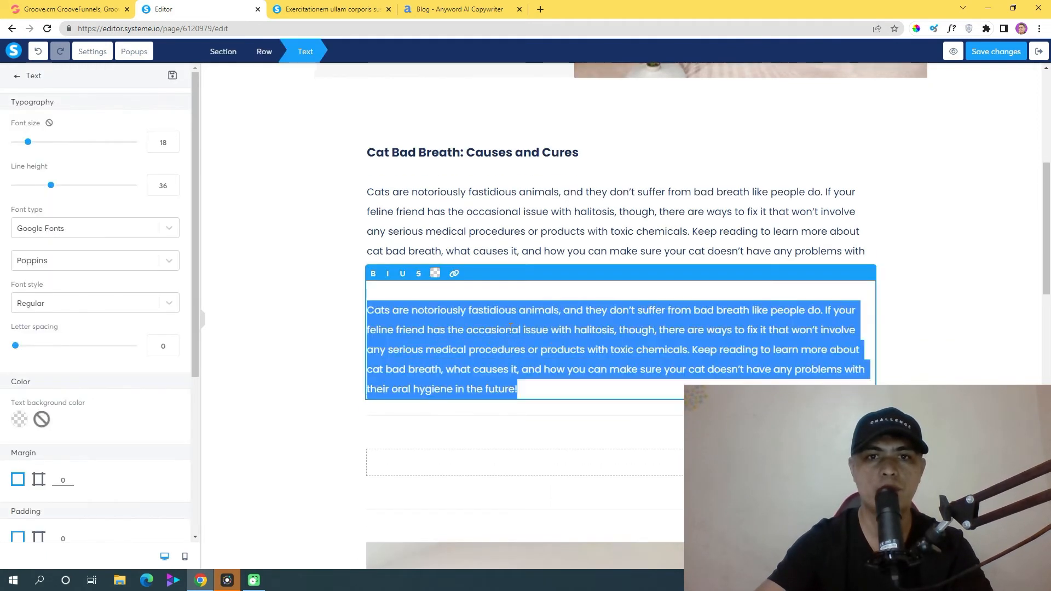
pyautogui.rightClick(515, 329)
pyautogui.click(571, 395)
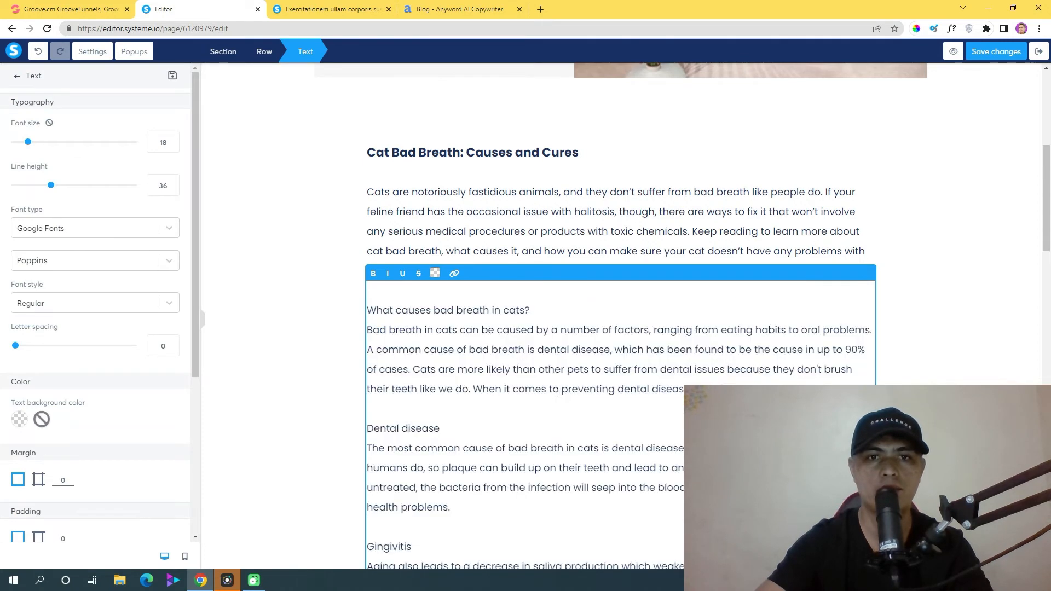
# Step: Make the heading "What causes bad breath in cats?" bold and insert an empty line below it
pyautogui.scroll(-2, 542, 340)
pyautogui.moveTo(530, 201); pyautogui.dragTo(371, 201)
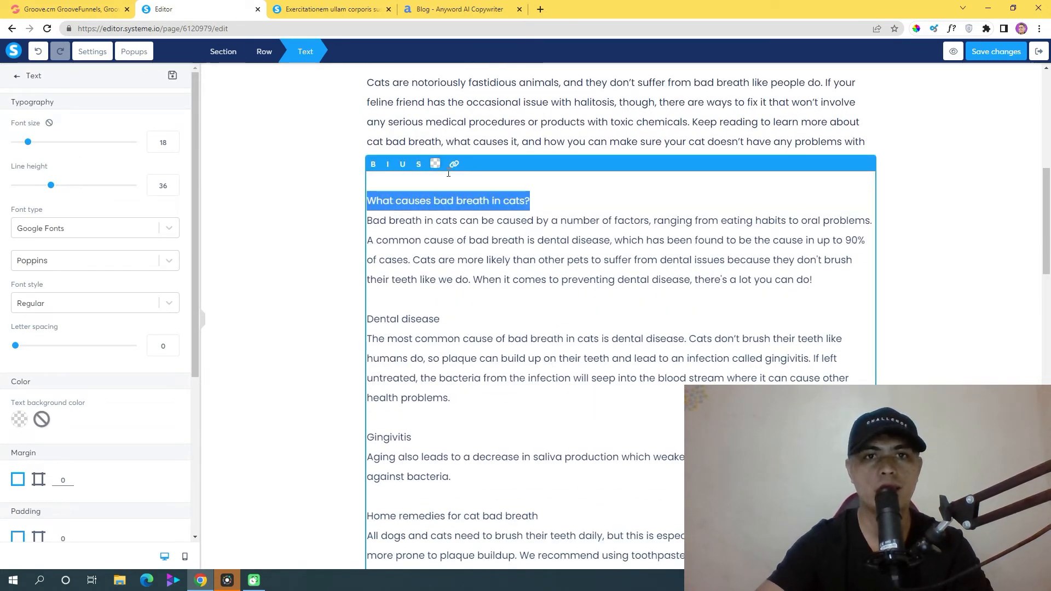
pyautogui.click(373, 164)
pyautogui.click(494, 261)
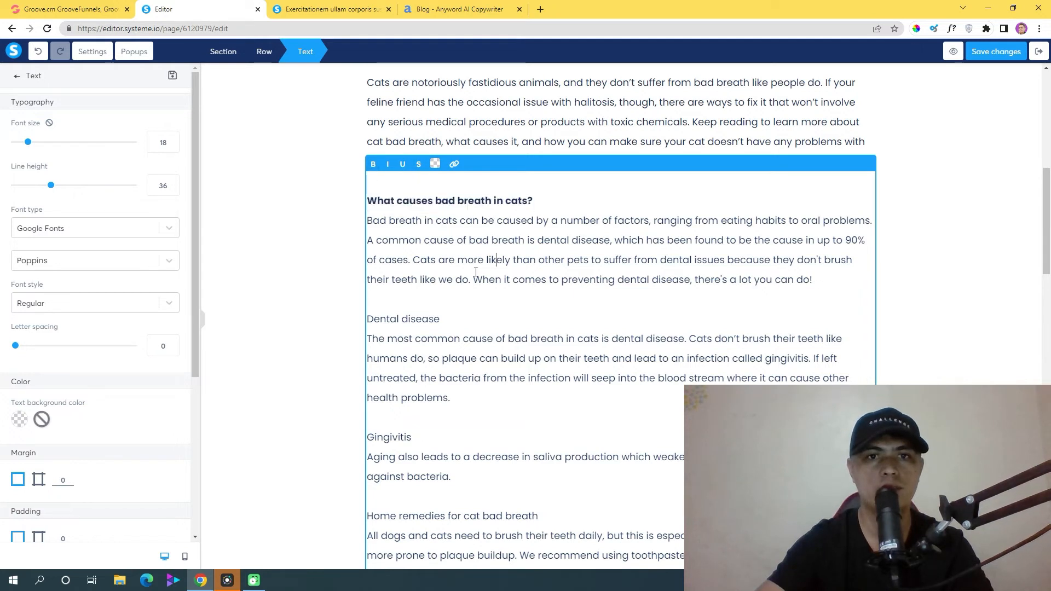
pyautogui.write('1.')
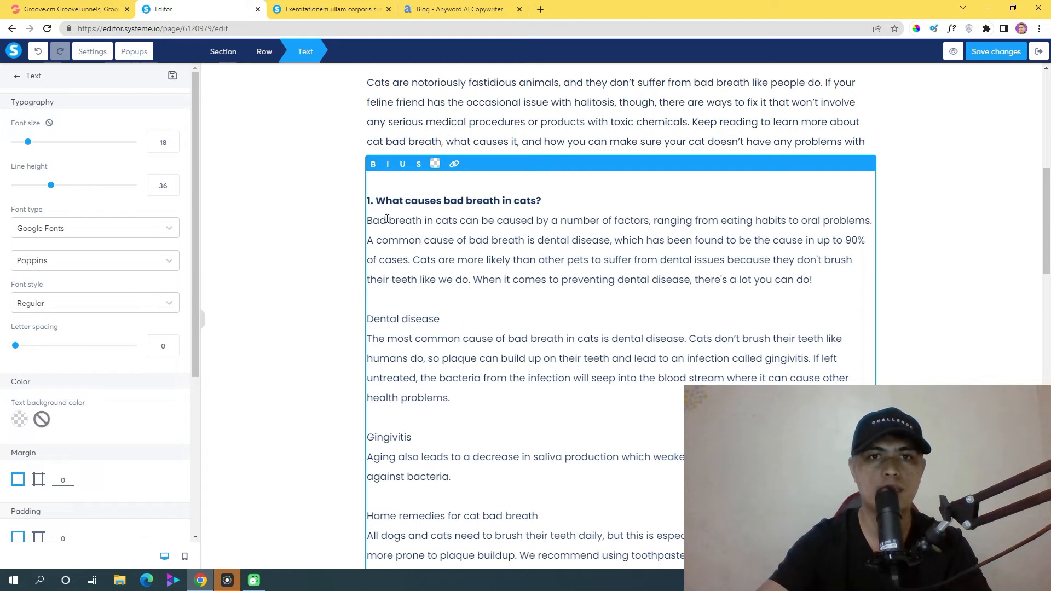
pyautogui.press('BackSpace')
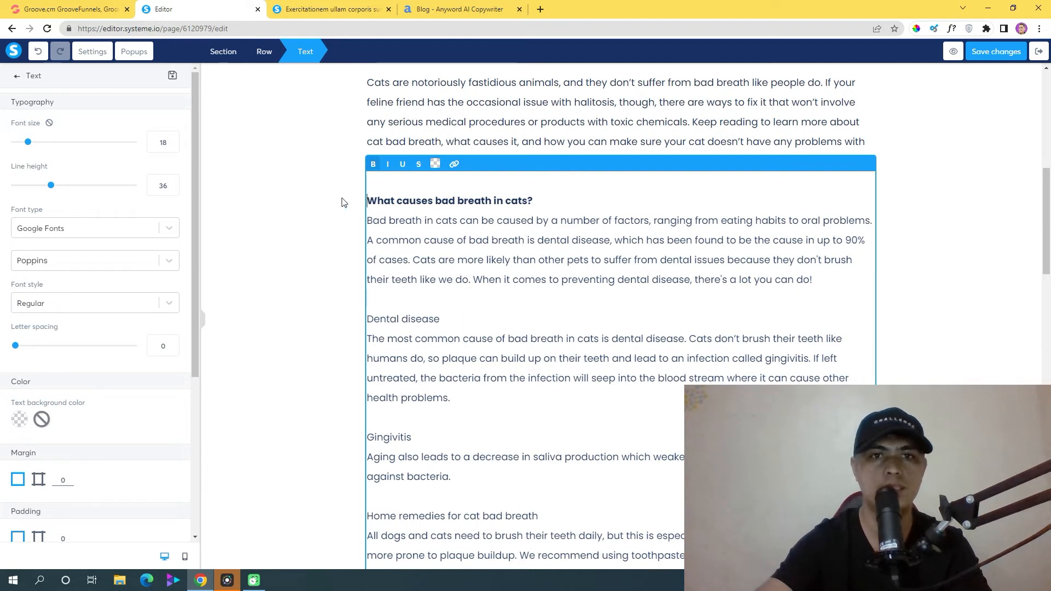
pyautogui.click(542, 205)
pyautogui.press('Return')
# Step: Cut the text from "Dental disease" through the end of the "Baking soda" section out of the text block
pyautogui.scroll(-2, 422, 251)
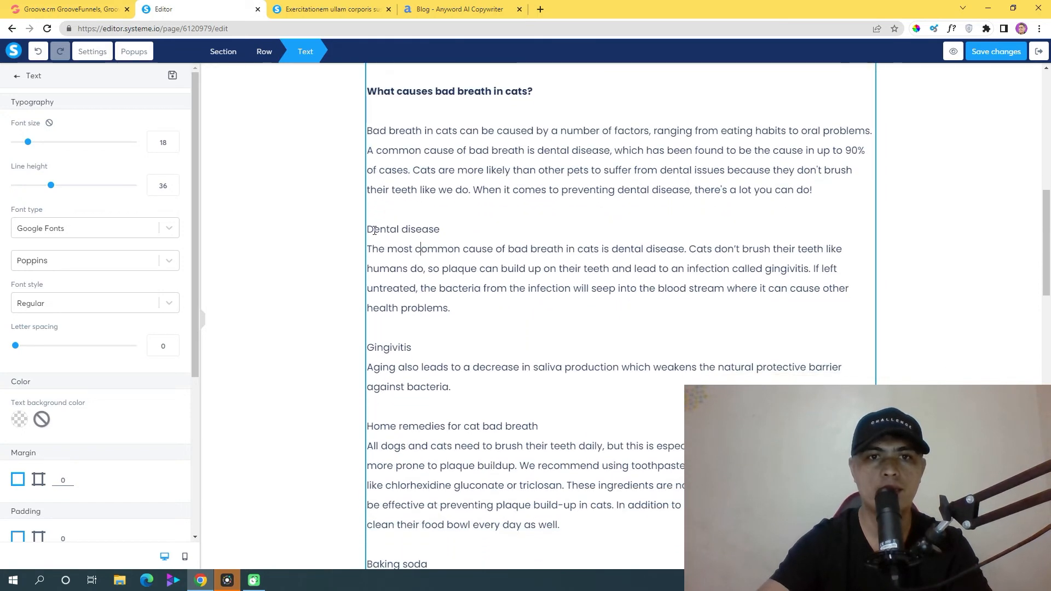
pyautogui.moveTo(367, 230); pyautogui.dragTo(595, 464)
pyautogui.rightClick(490, 261)
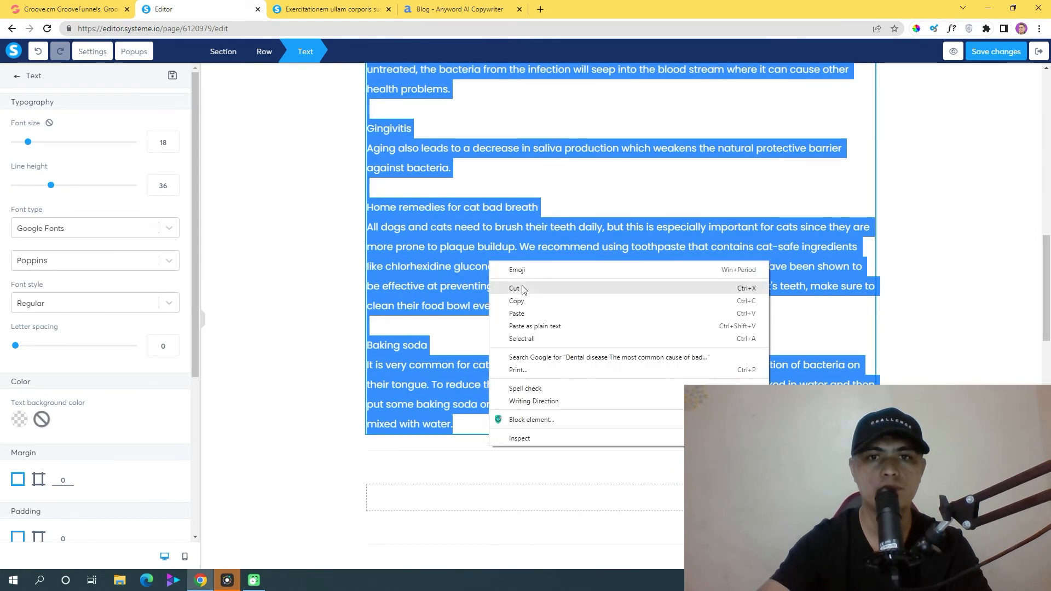
pyautogui.click(517, 288)
pyautogui.click(931, 427)
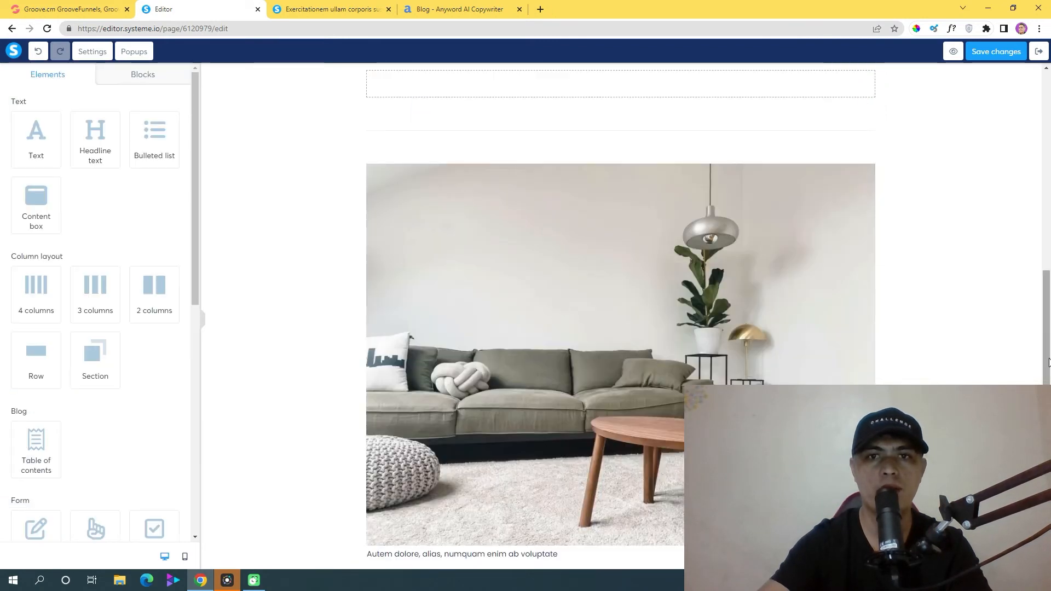
# Step: Remove the trailing blank lines from the "What causes bad breath in cats?" text block
pyautogui.scroll(9, 587, 394)
pyautogui.scroll(-2, 609, 432)
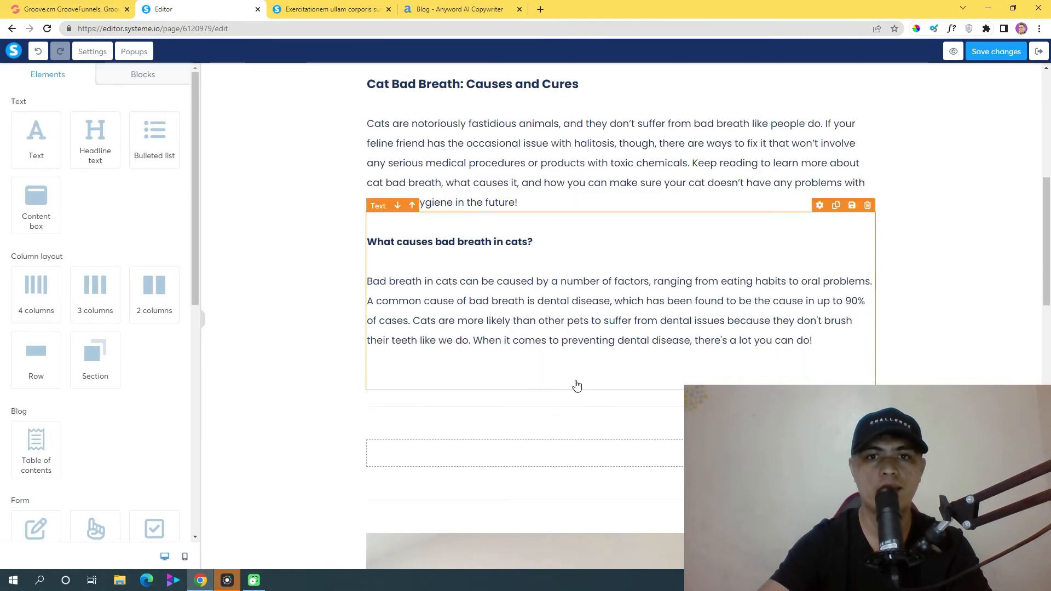
pyautogui.click(575, 357)
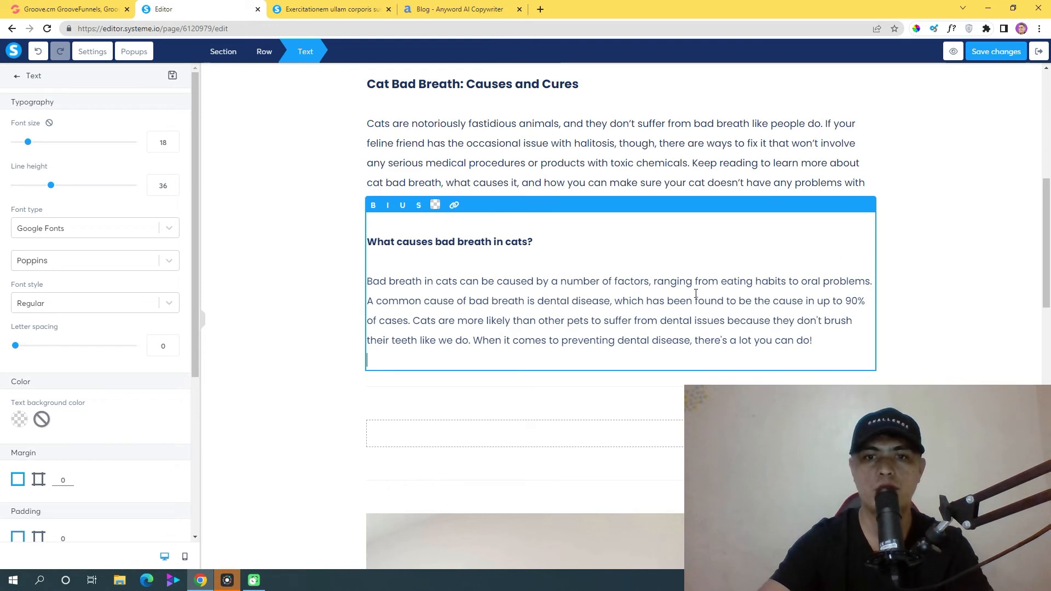
pyautogui.press('BackSpace')
pyautogui.click(907, 276)
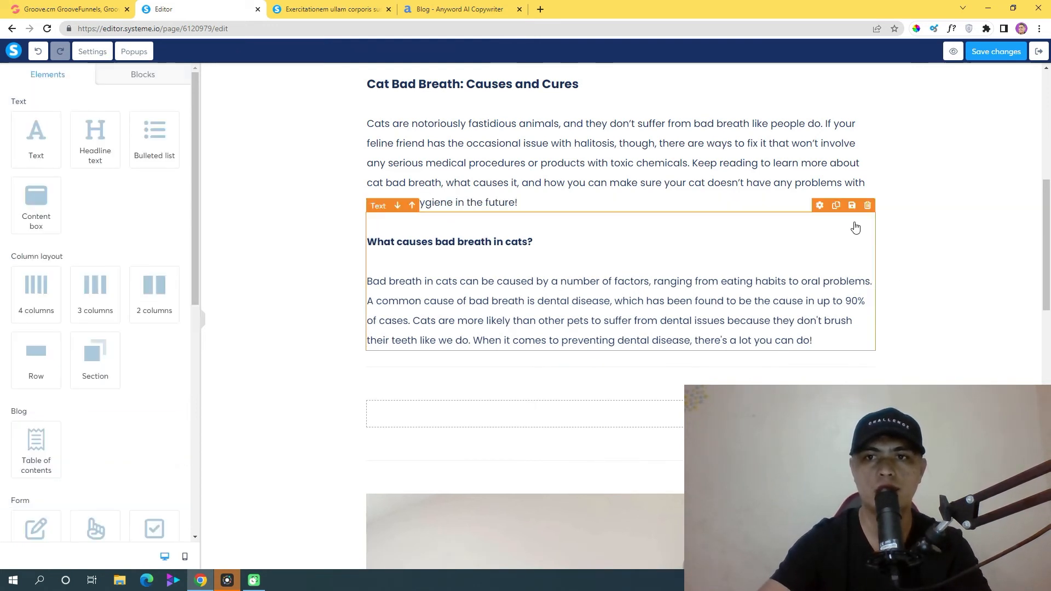
# Step: Duplicate the "What causes bad breath in cats?" text block and replace all the copy's text with the cut sections as plain text
pyautogui.click(836, 205)
pyautogui.doubleClick(492, 431)
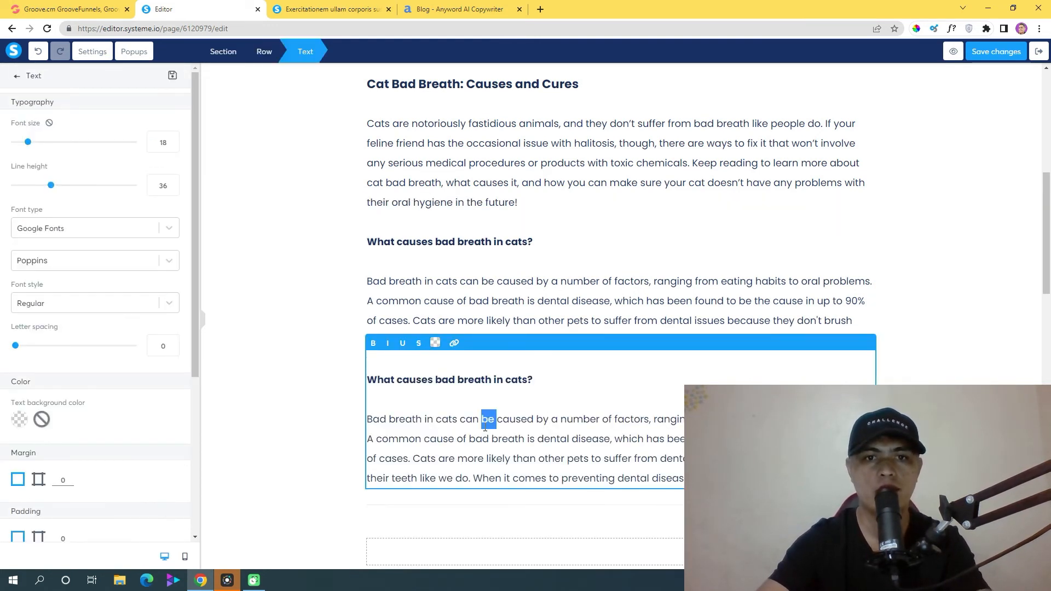
pyautogui.hotkey('ctrl', 'a')
pyautogui.rightClick(504, 436)
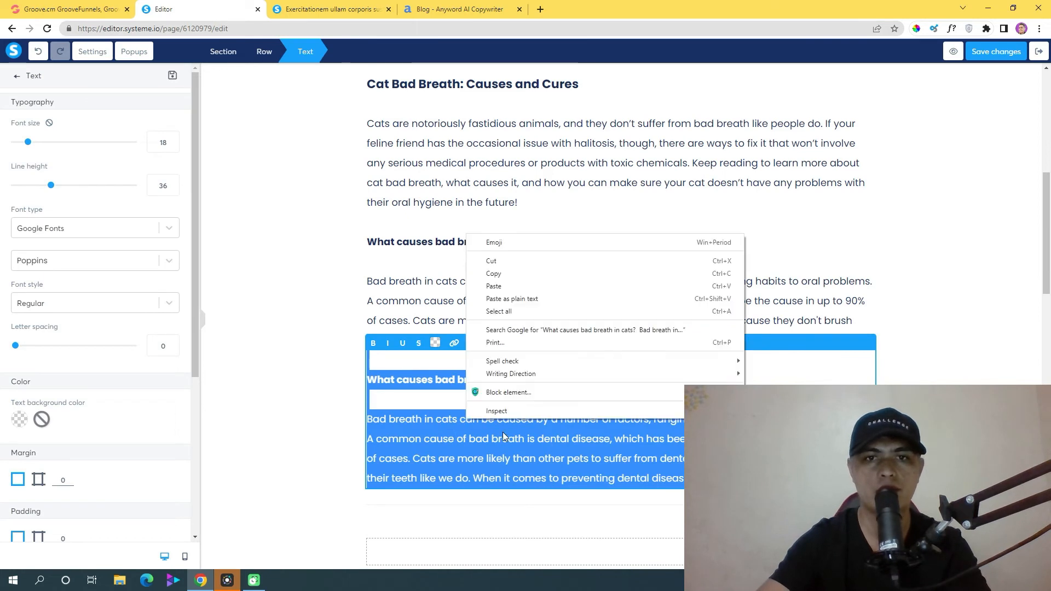
pyautogui.click(512, 299)
pyautogui.scroll(-1, 547, 396)
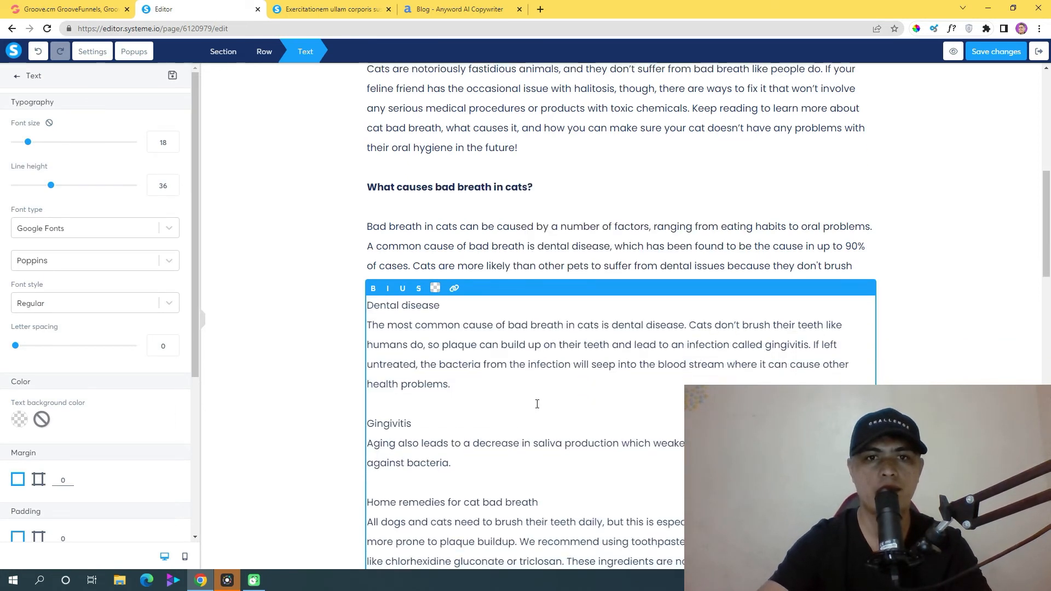
# Step: Make the "Dental disease" heading bold and insert an empty line below it
pyautogui.moveTo(450, 305); pyautogui.dragTo(327, 306)
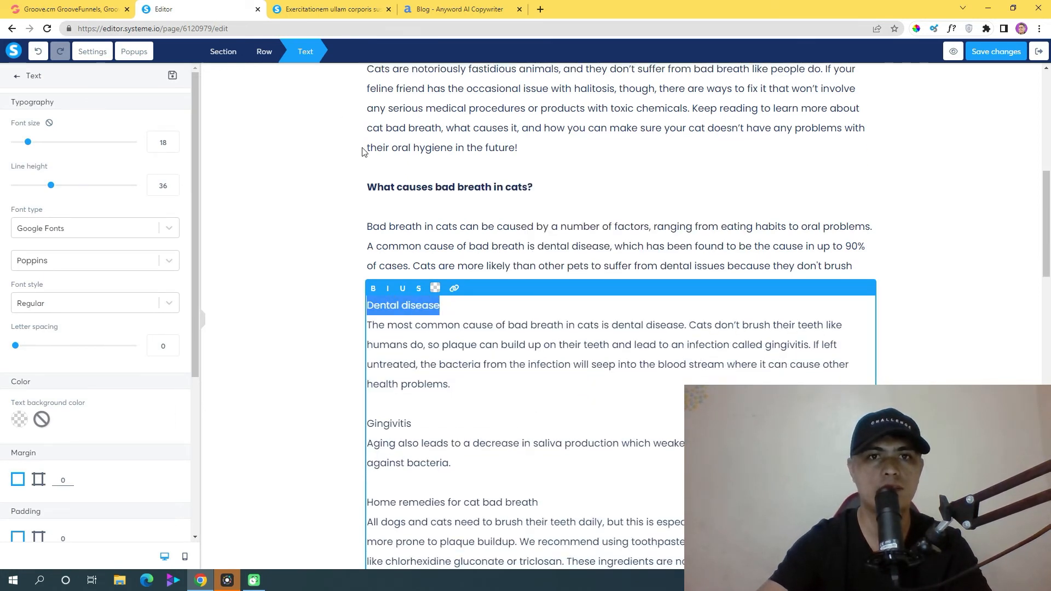
pyautogui.click(369, 288)
pyautogui.click(467, 310)
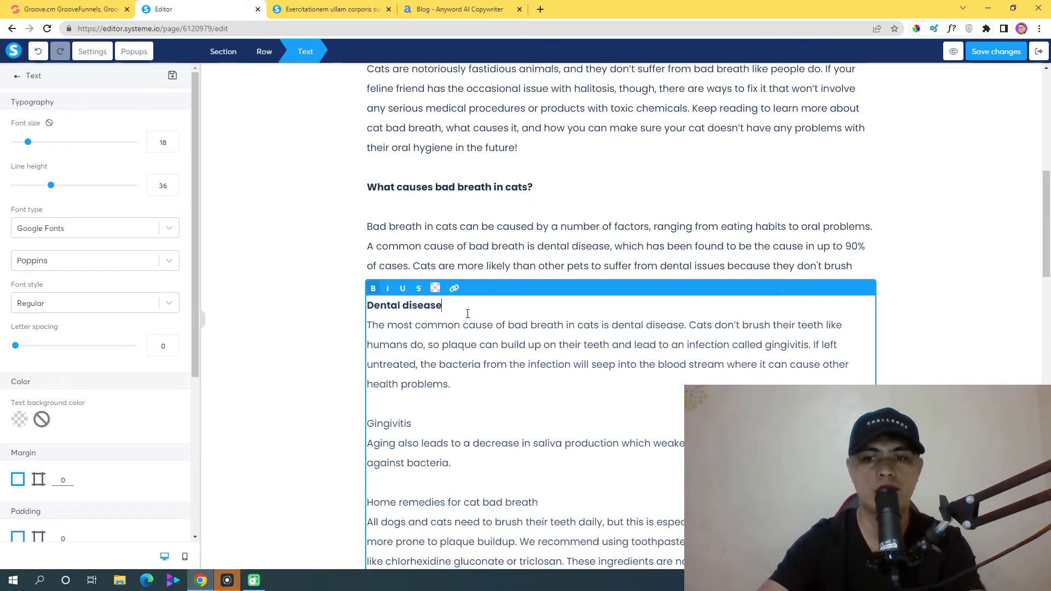
pyautogui.press('Return')
# Step: Review the article's layout from its title down to the "Baking soda" section
pyautogui.scroll(-1, 421, 371)
pyautogui.scroll(-3, 421, 371)
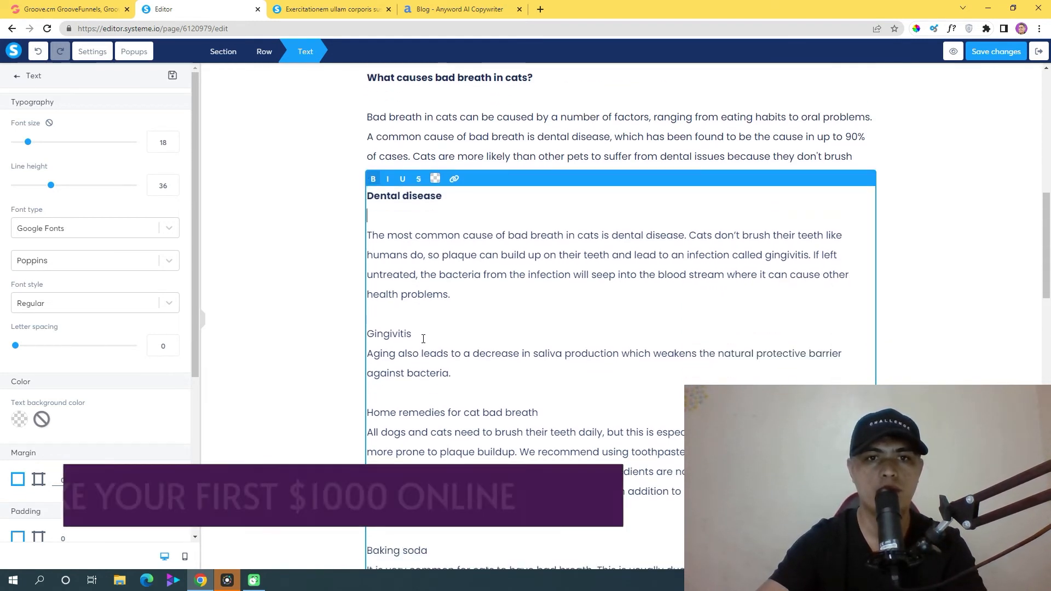
pyautogui.doubleClick(405, 333)
pyautogui.click(317, 316)
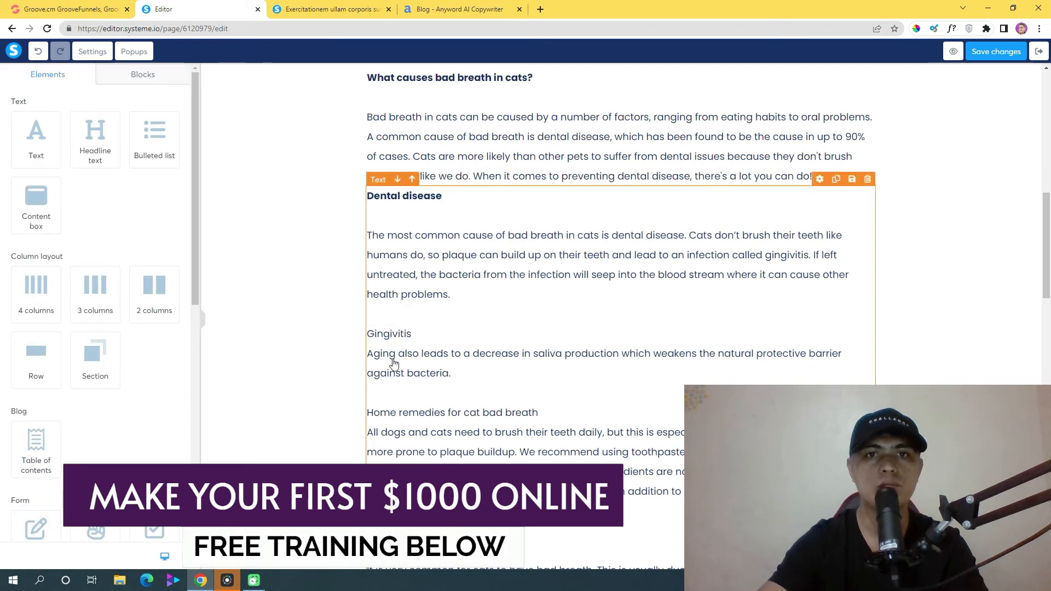
pyautogui.scroll(8, 493, 274)
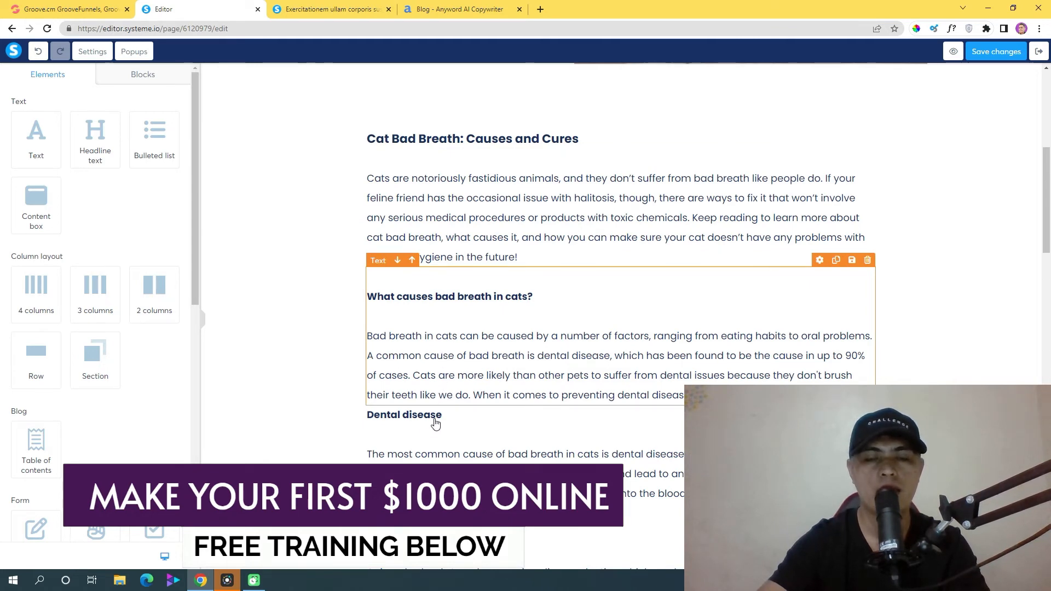
pyautogui.scroll(-8, 439, 420)
pyautogui.scroll(3, 441, 292)
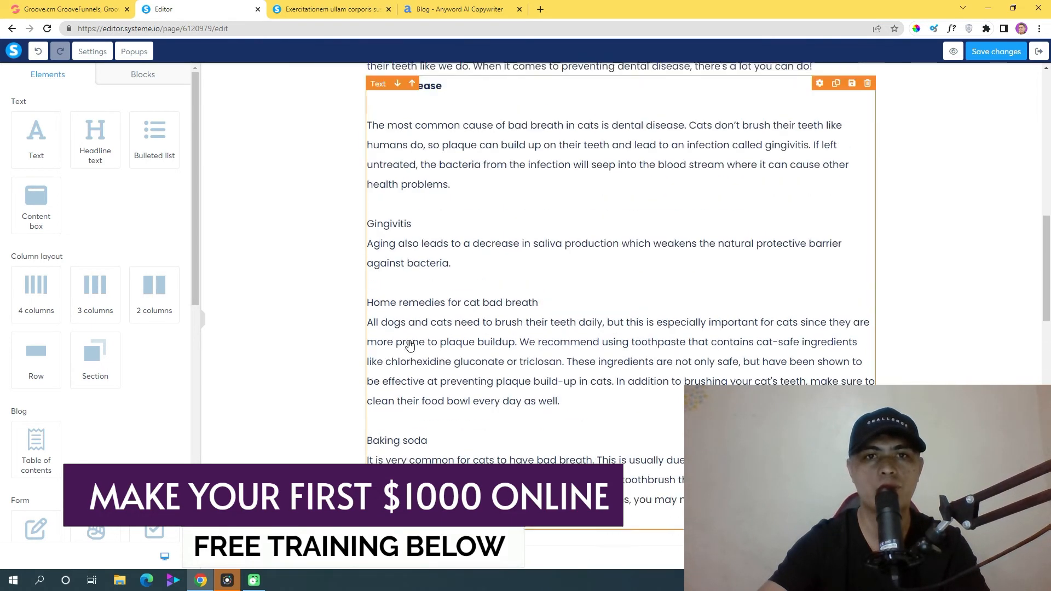
pyautogui.scroll(3, 435, 323)
pyautogui.scroll(-2, 430, 356)
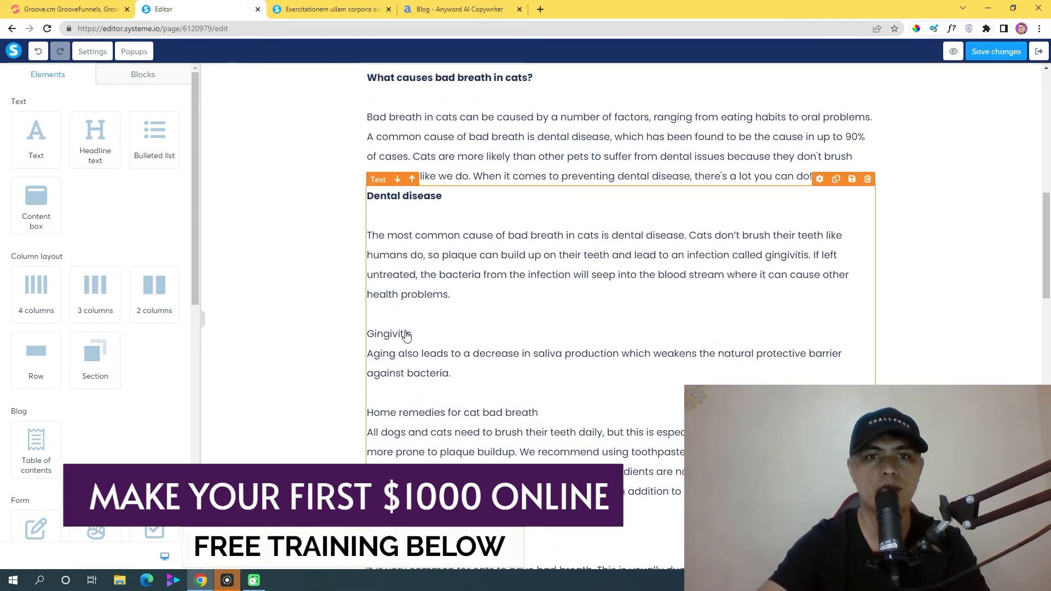
# Step: Make the "Gingivitis" heading bold and insert an empty line below it
pyautogui.doubleClick(415, 334)
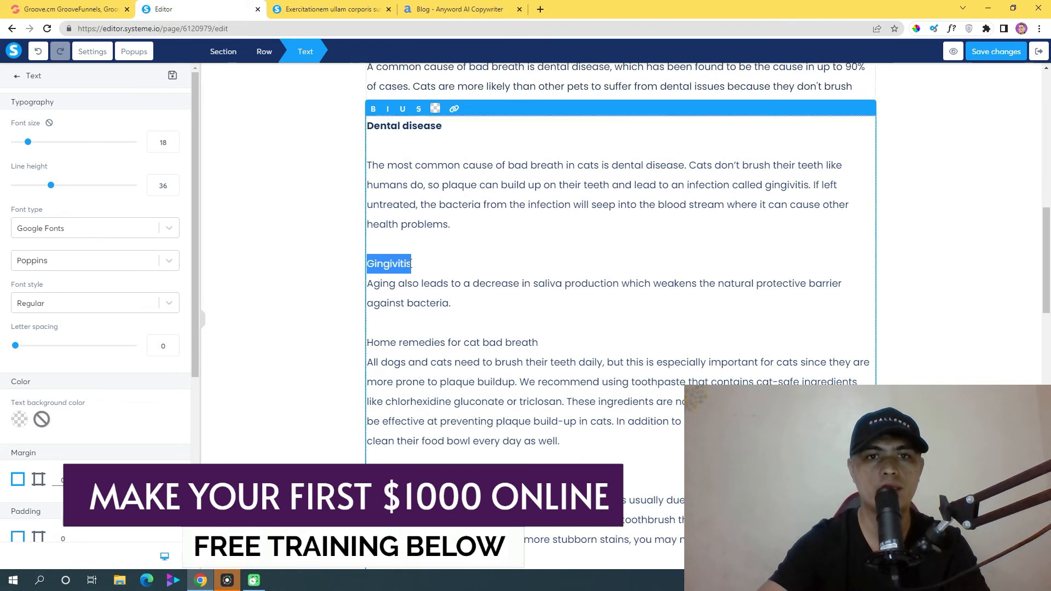
pyautogui.click(373, 108)
pyautogui.click(441, 264)
pyautogui.press('Return')
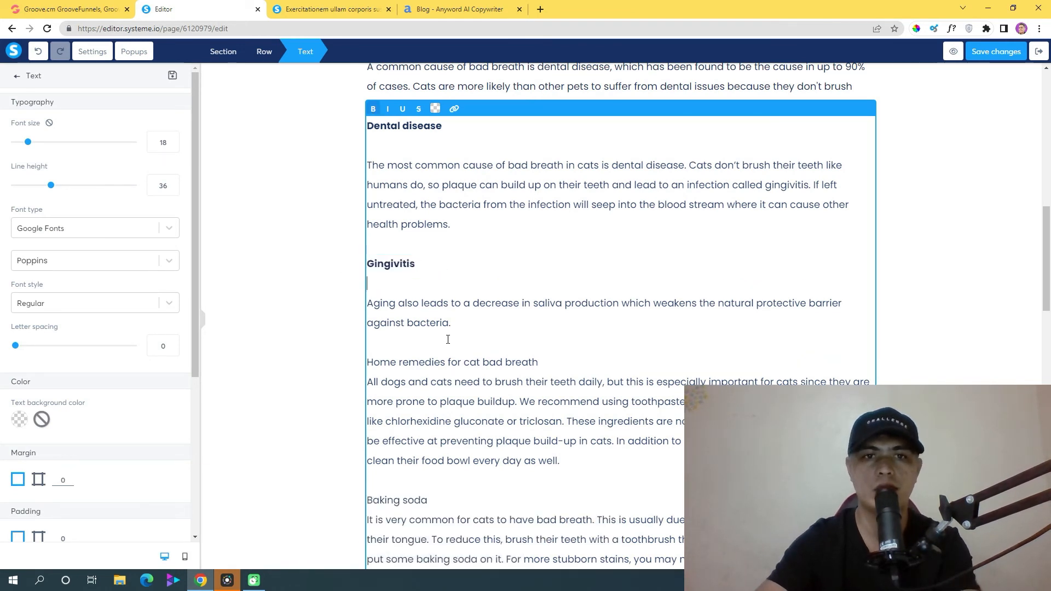
# Step: Make the "Home remedies for cat bad breath" heading bold and insert an empty line below it
pyautogui.scroll(-1, 447, 337)
pyautogui.moveTo(539, 308); pyautogui.dragTo(292, 299)
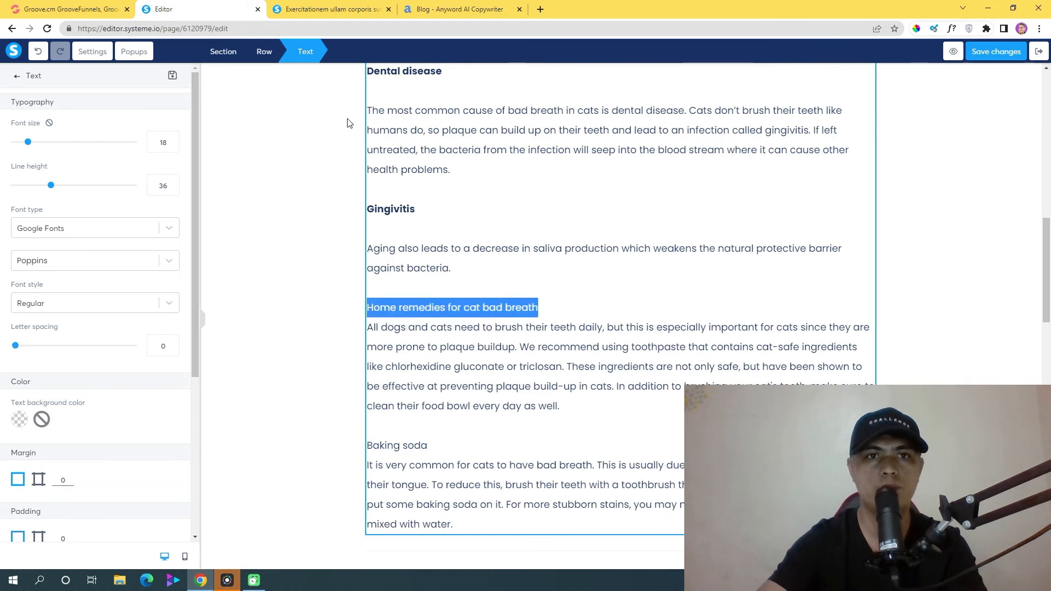
pyautogui.scroll(2, 384, 164)
pyautogui.click(372, 163)
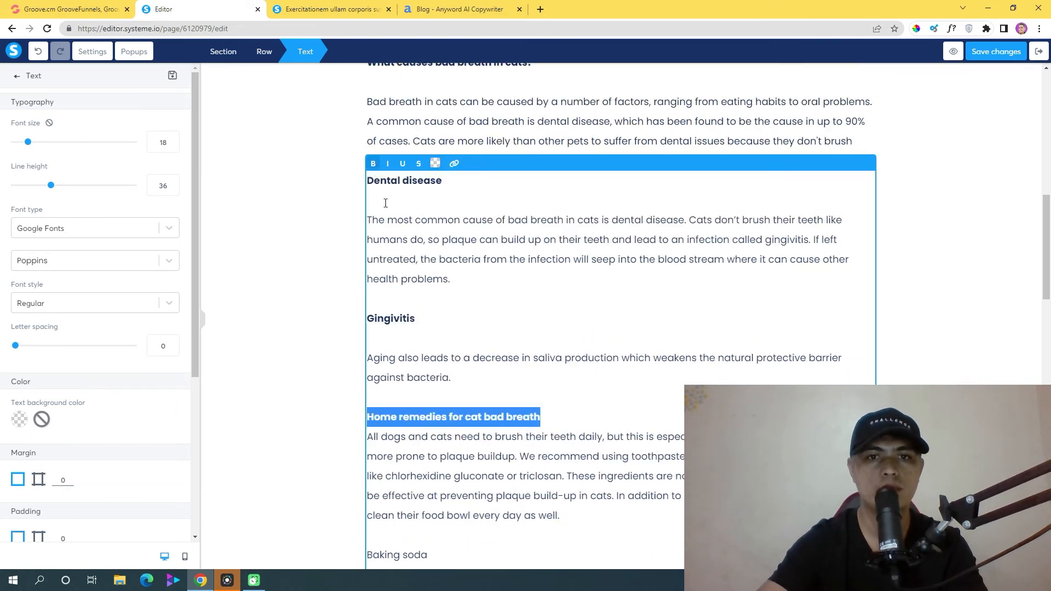
pyautogui.click(586, 420)
pyautogui.press('Return')
# Step: Leave the text block, check the remaining template content down to the author section, and save the page changes
pyautogui.scroll(-4, 440, 365)
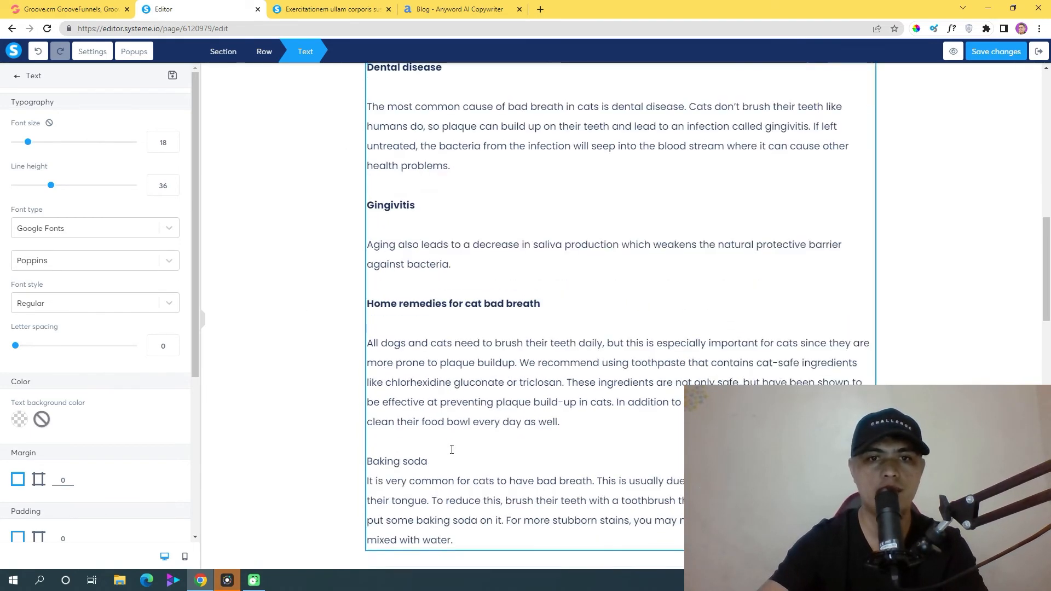
pyautogui.press('Escape')
pyautogui.scroll(-15, 440, 365)
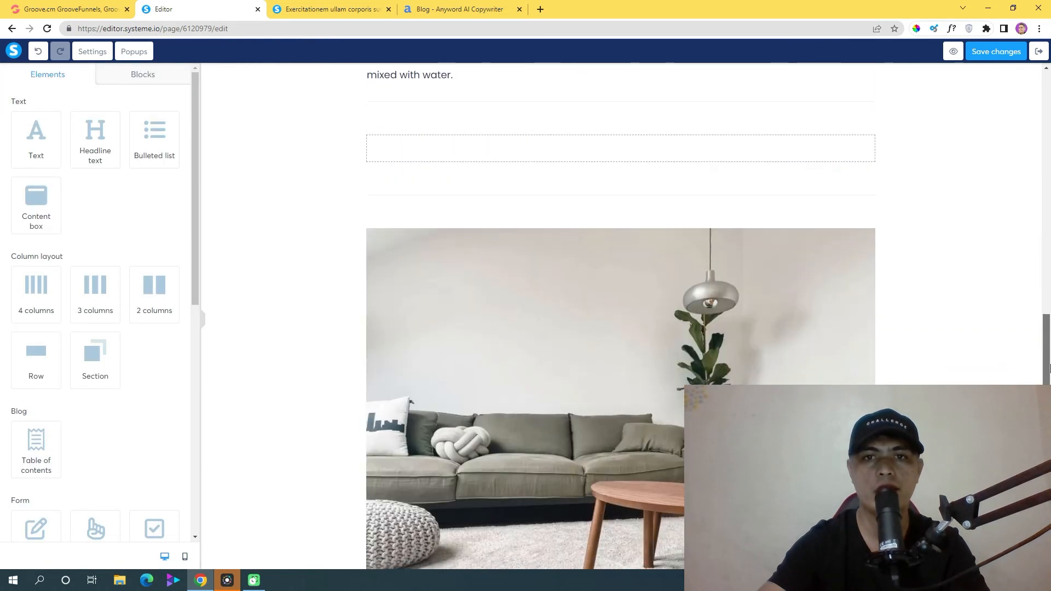
pyautogui.scroll(-4, 564, 340)
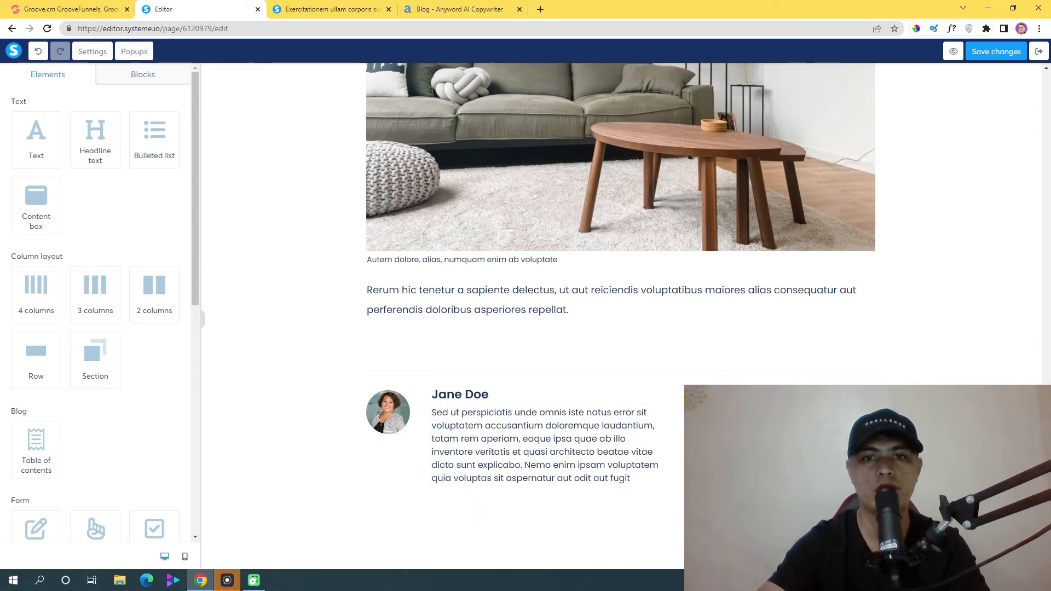
pyautogui.scroll(-2, 654, 455)
pyautogui.moveTo(1049, 426); pyautogui.dragTo(1048, 147)
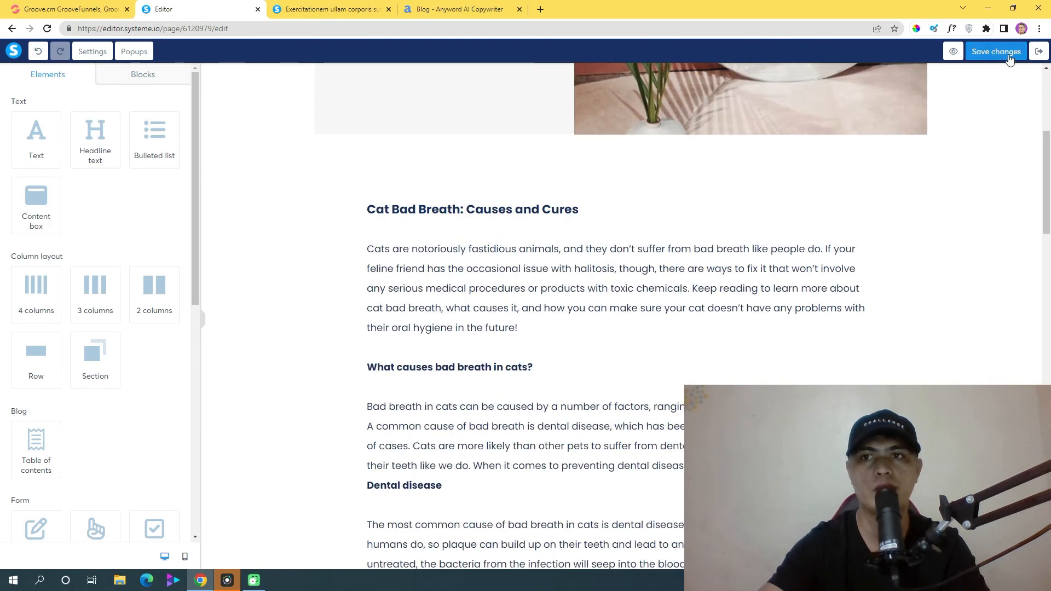
pyautogui.click(1010, 55)
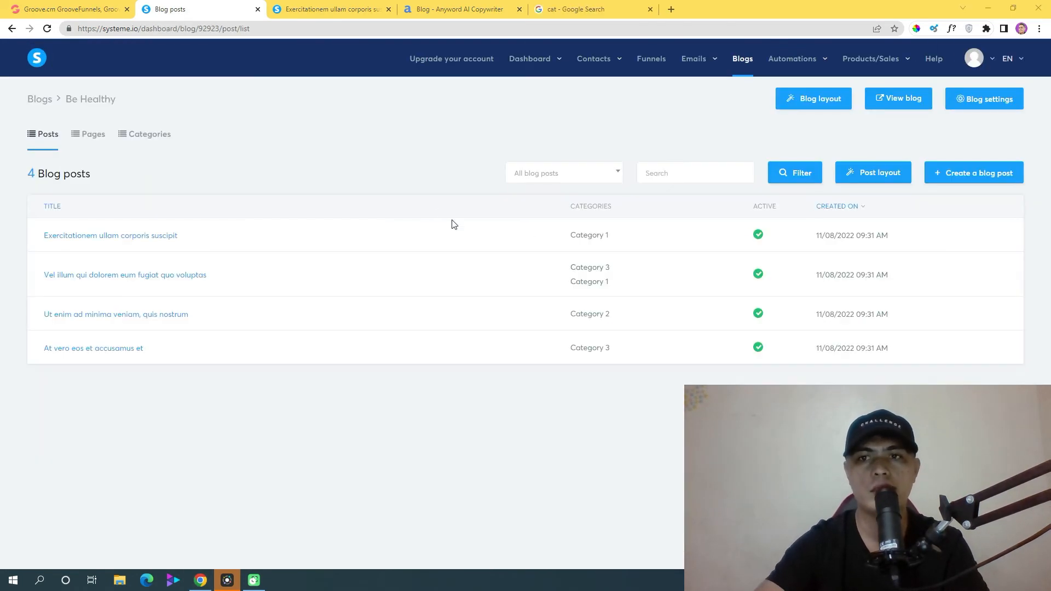
# Step: Open the details of the post "Exercitationem ullam corporis suscipit" for editing and enter "How to cure cat bad" as its title
pyautogui.moveTo(841, 238)
pyautogui.click(924, 235)
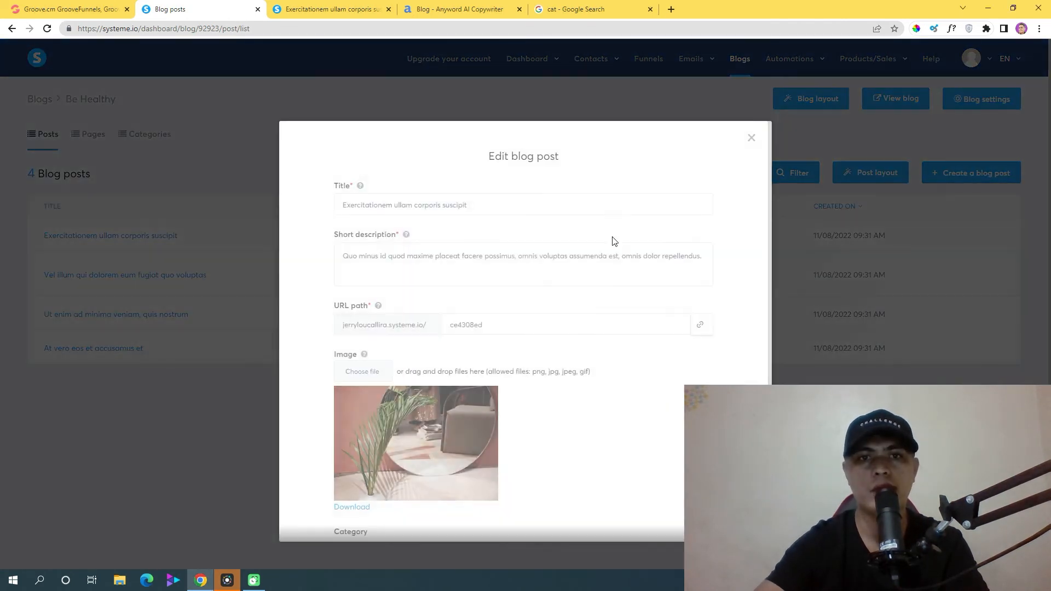
pyautogui.tripleClick(444, 210)
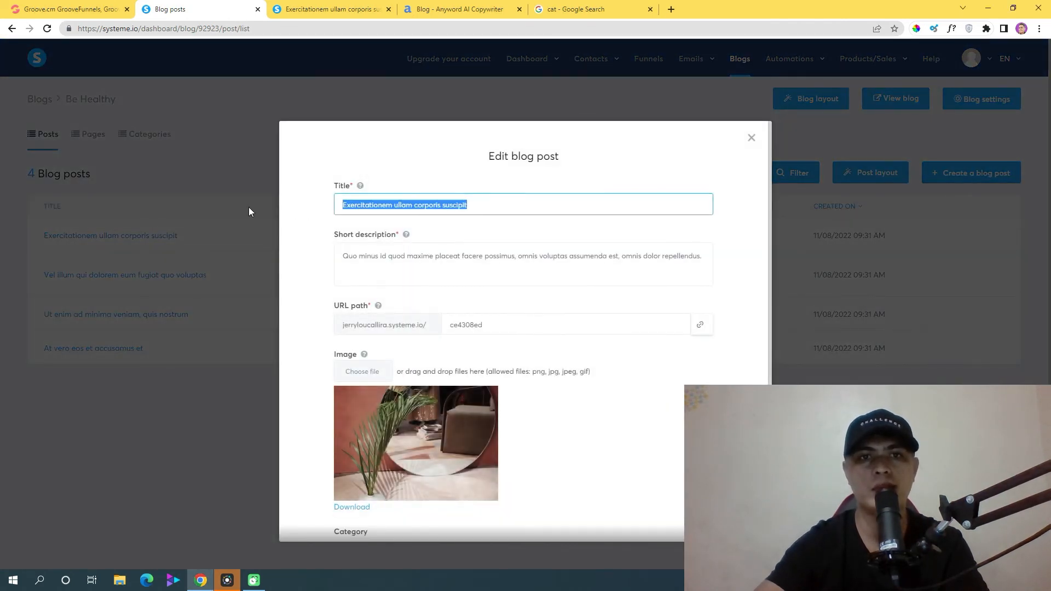
pyautogui.write('How to cure cat bad')
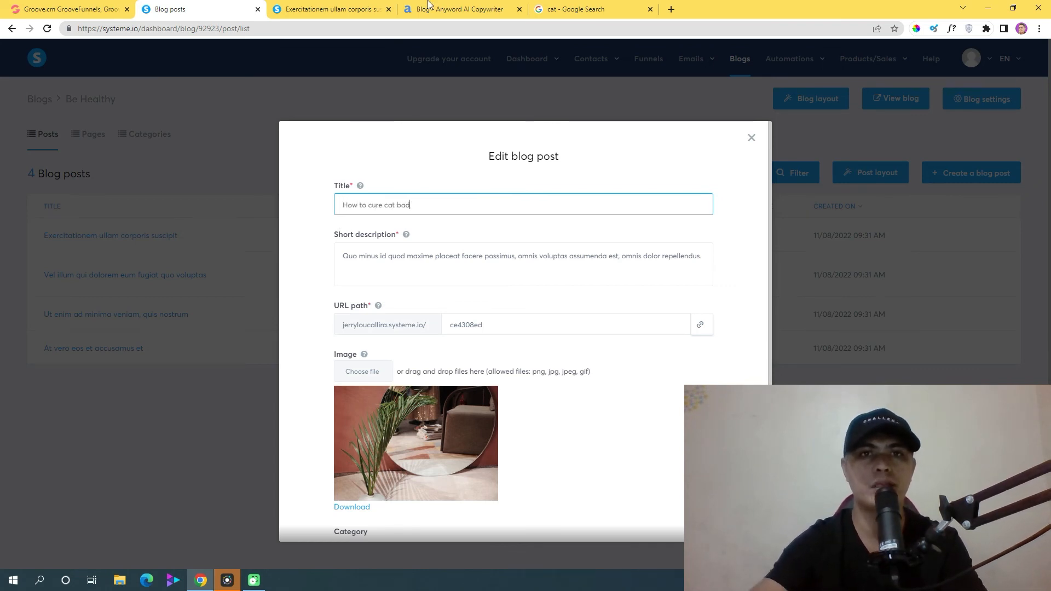
# Step: Replace the post's title with the article headline "Cat Bad Breath: Causes and Cures" copied from Anyword
pyautogui.click(429, 5)
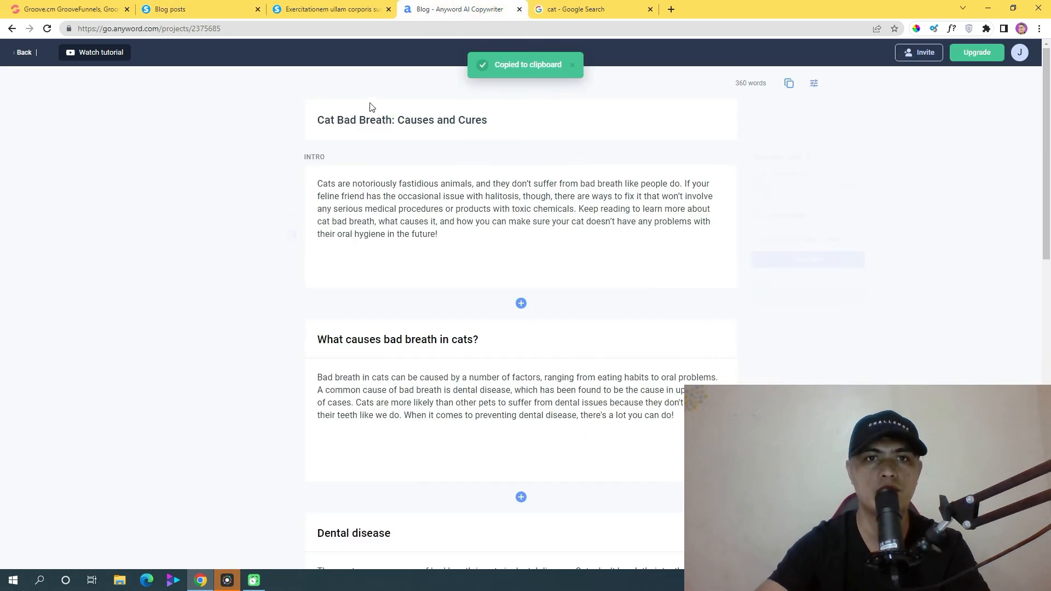
pyautogui.tripleClick(367, 116)
pyautogui.rightClick(371, 116)
pyautogui.click(415, 157)
pyautogui.click(253, 9)
pyautogui.tripleClick(407, 206)
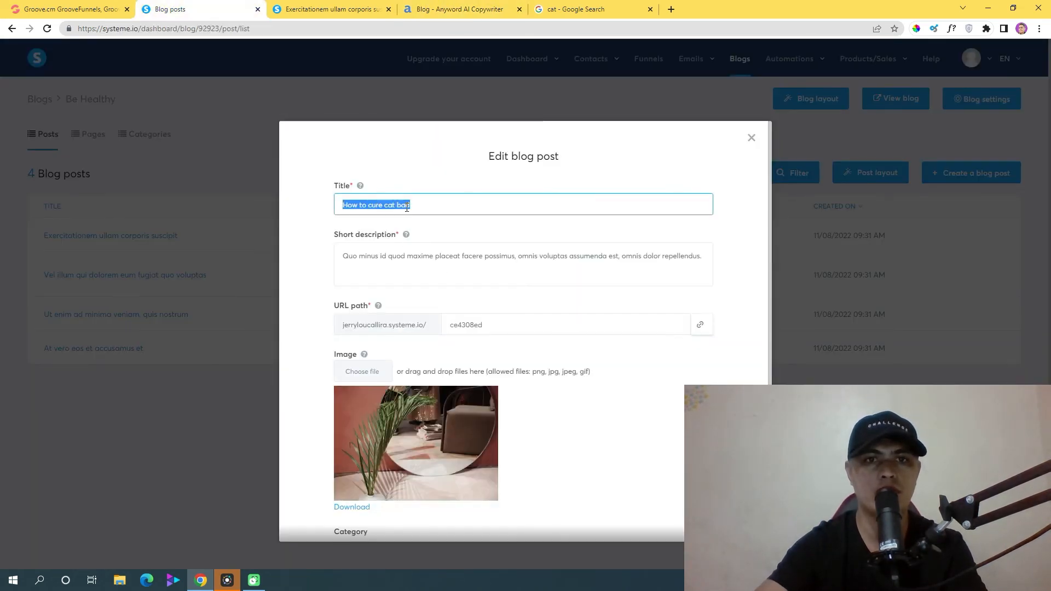
pyautogui.hotkey('ctrl', 'v')
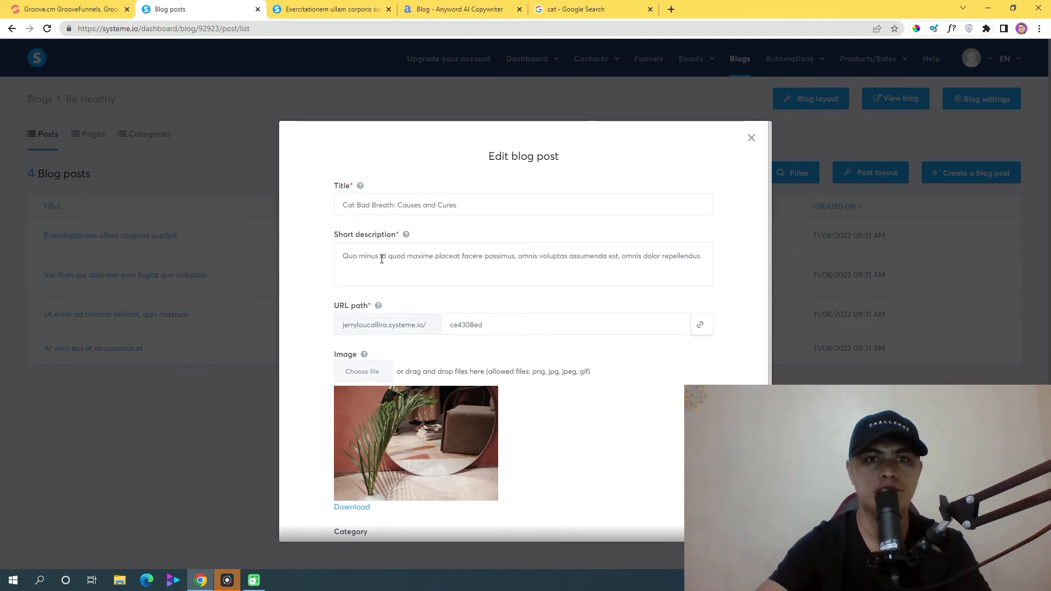
# Step: Replace the post's short description with the article's intro paragraph copied from Anyword
pyautogui.click(415, 253)
pyautogui.tripleClick(415, 254)
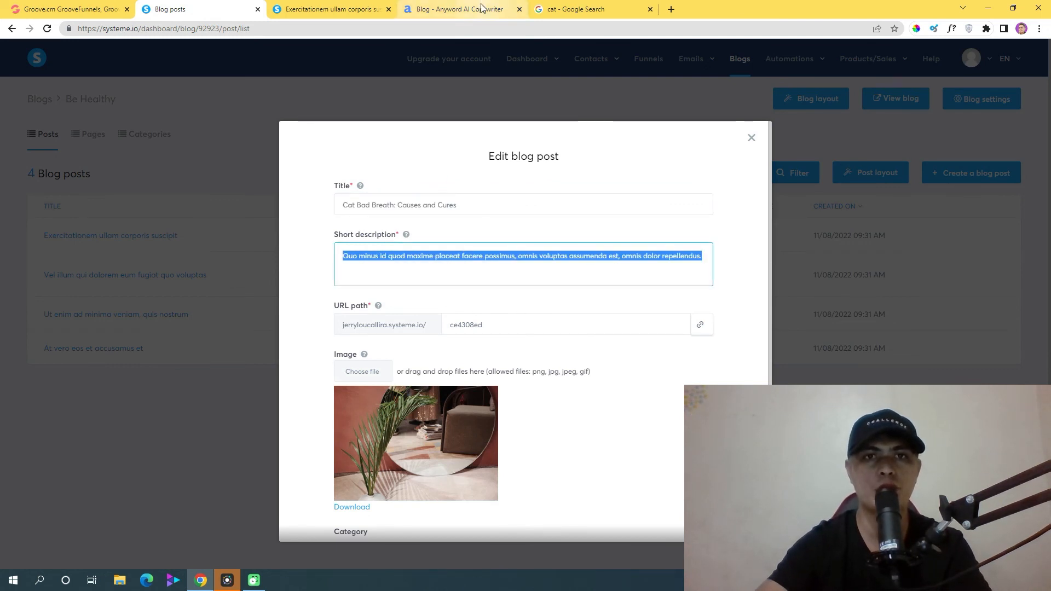
pyautogui.click(454, 9)
pyautogui.tripleClick(393, 195)
pyautogui.rightClick(393, 196)
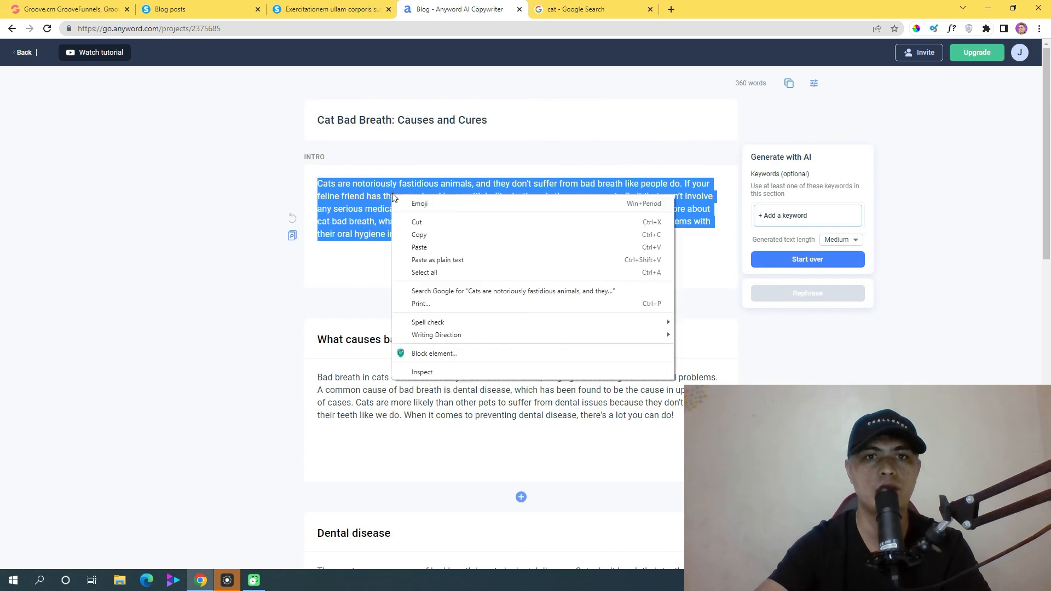
pyautogui.click(436, 235)
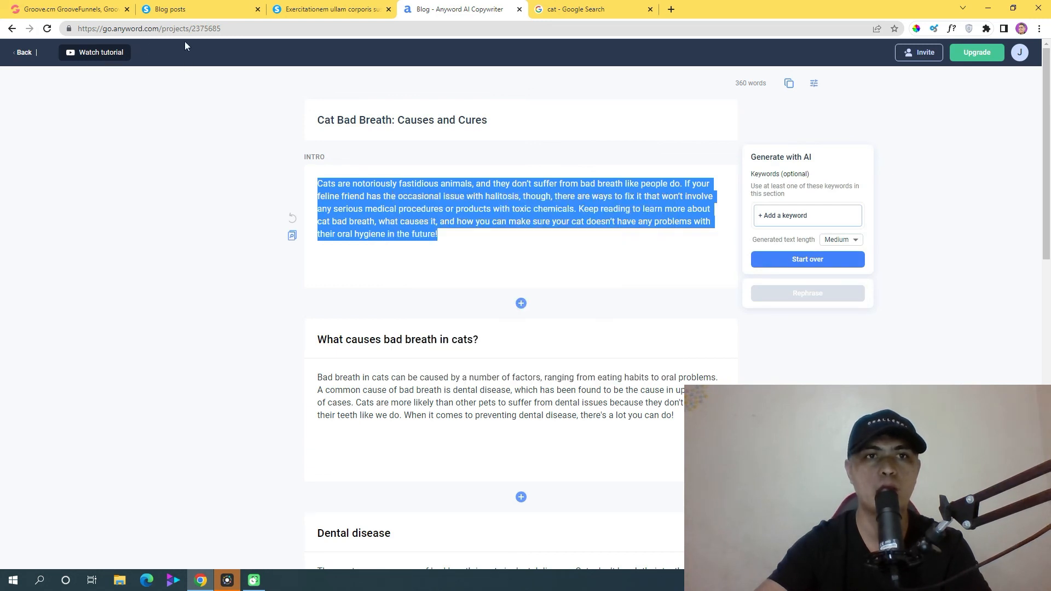
pyautogui.click(199, 6)
pyautogui.hotkey('ctrl', 'v')
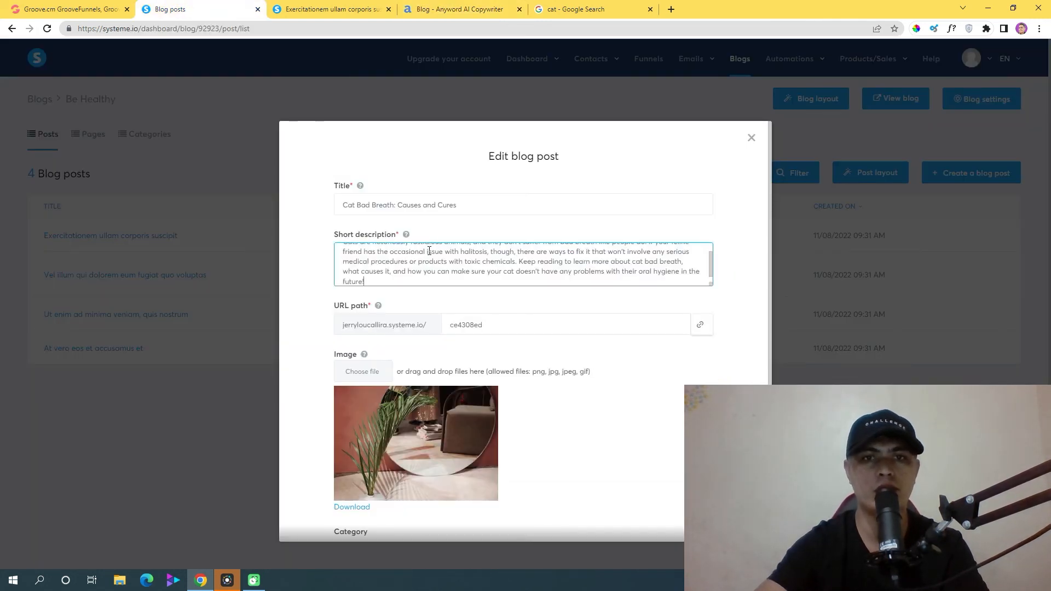
# Step: Open the International Cat Care kitten photo in the Google Images "cat" results and download it
pyautogui.scroll(-1, 487, 350)
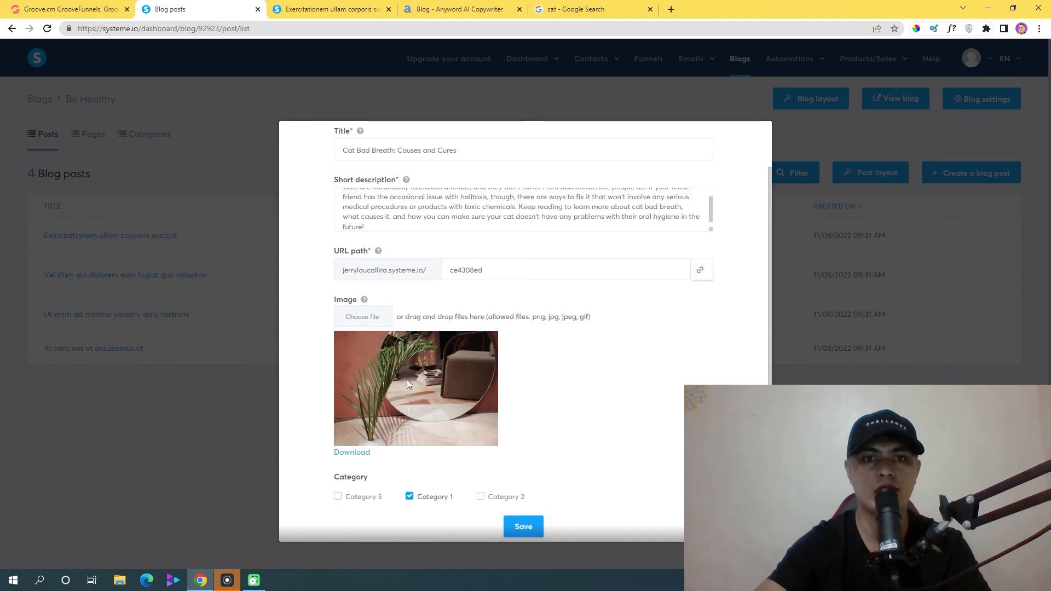
pyautogui.click(602, 9)
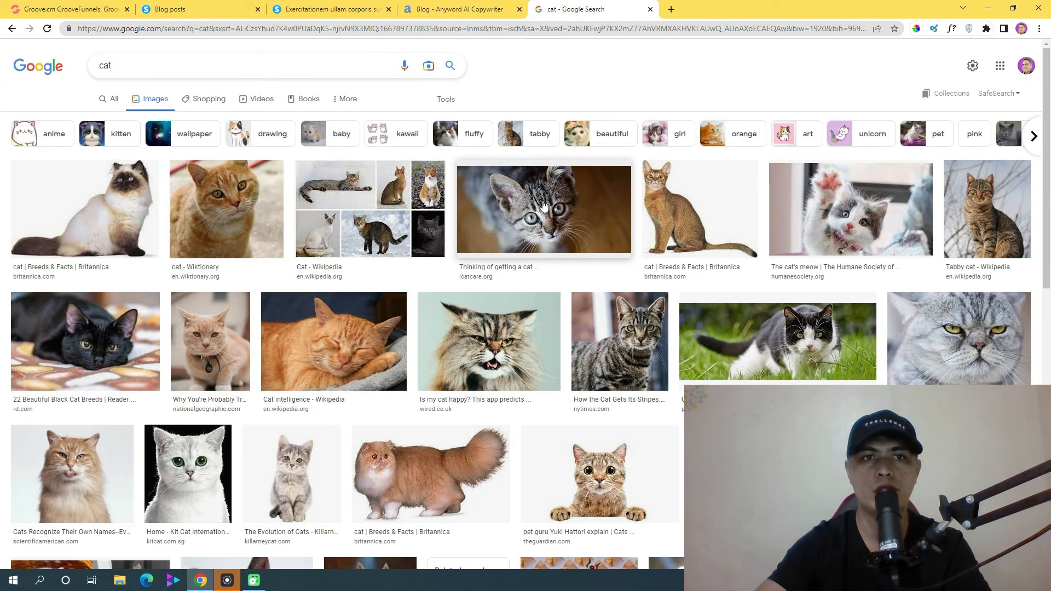
pyautogui.click(574, 214)
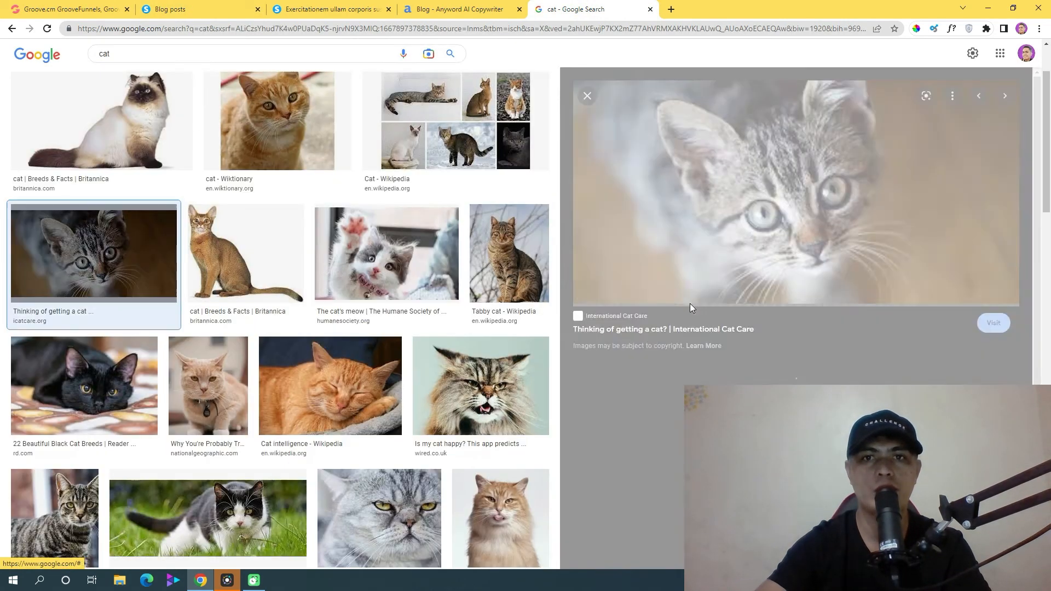
pyautogui.rightClick(737, 198)
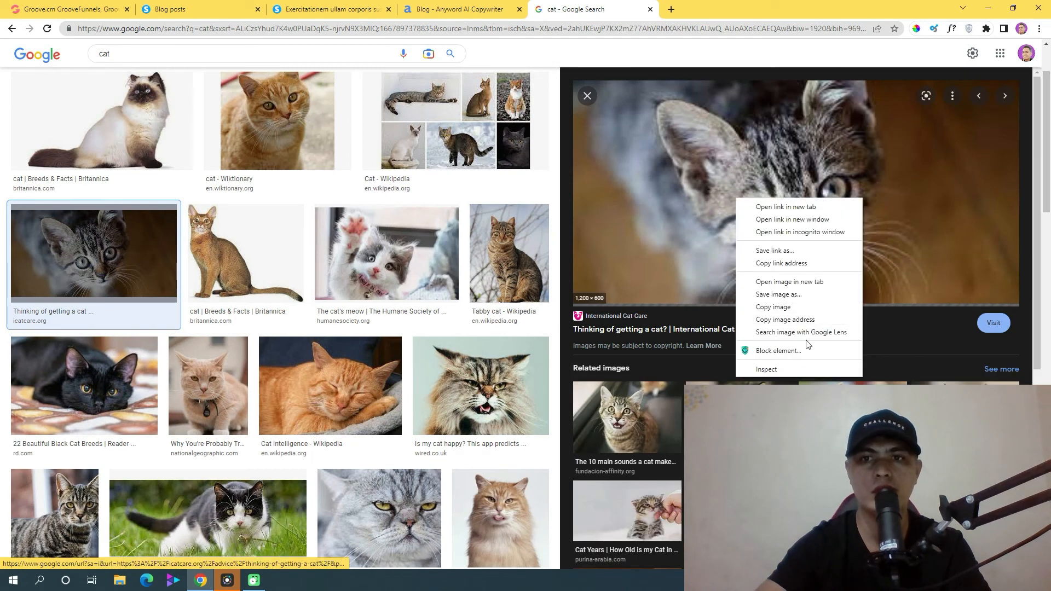
pyautogui.click(811, 305)
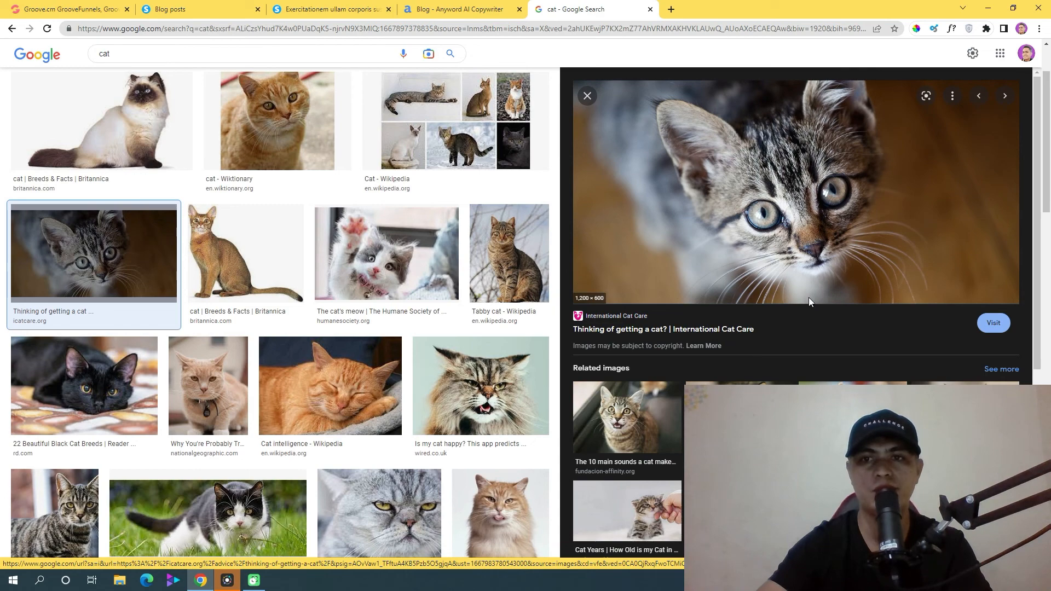
# Step: Return to the blog post details in systeme.io, save them, and reload the published post's page
pyautogui.hotkey('ctrl', '2')
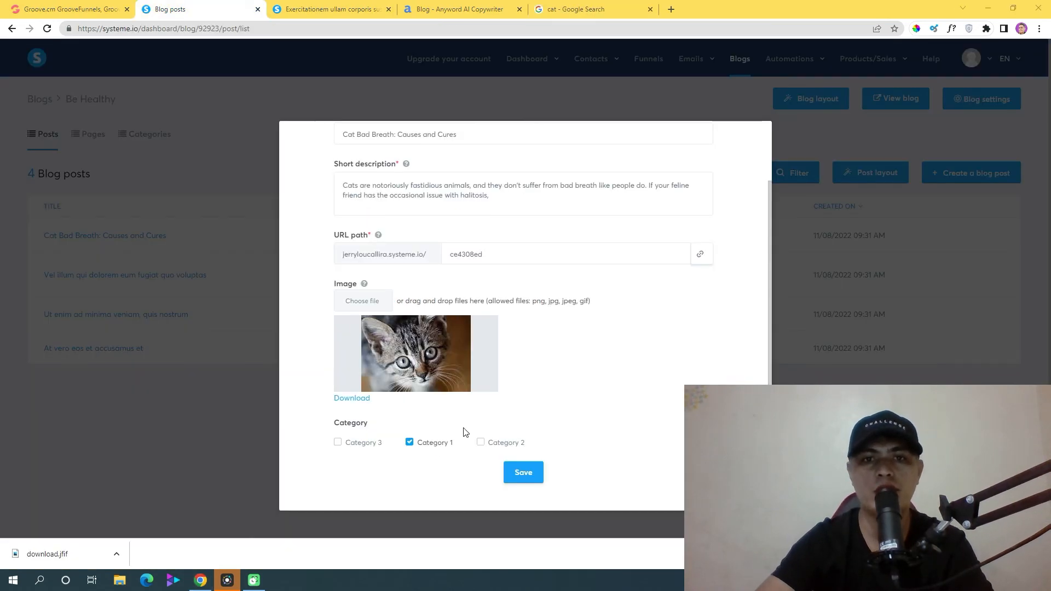
pyautogui.click(523, 472)
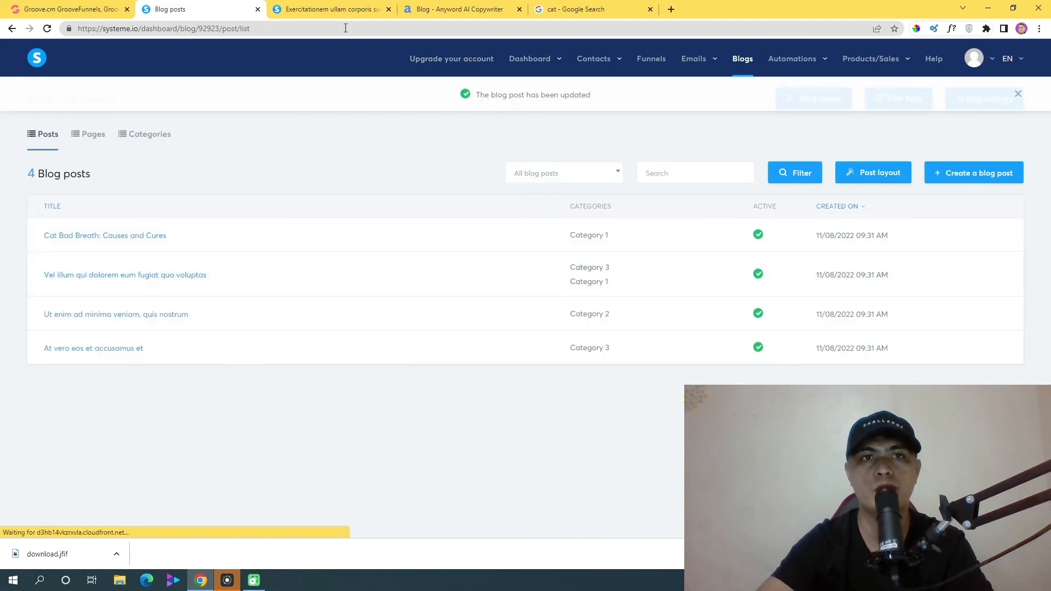
pyautogui.click(332, 9)
pyautogui.scroll(4, 521, 223)
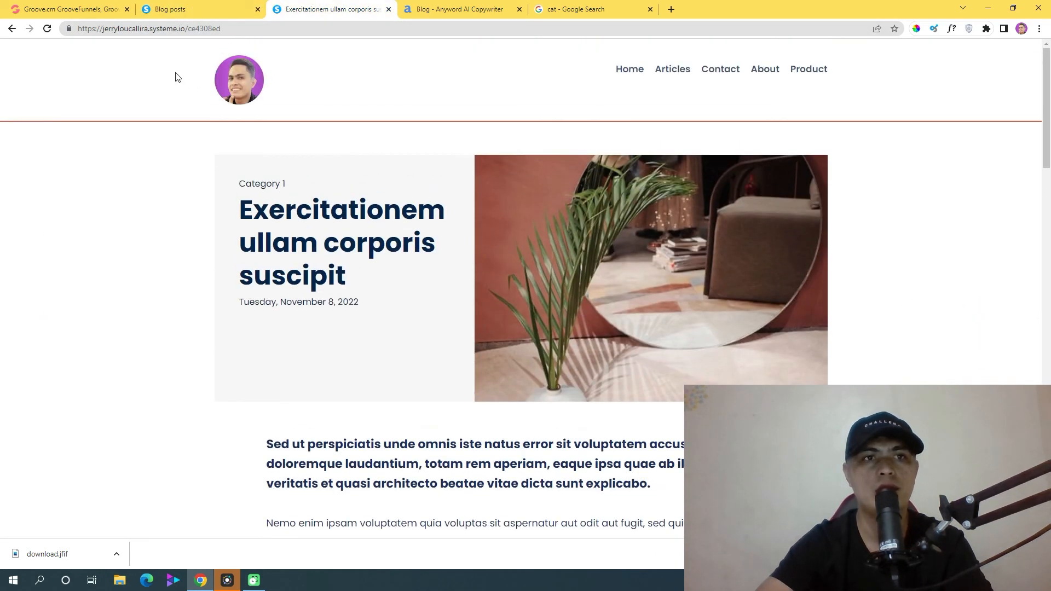
pyautogui.click(47, 29)
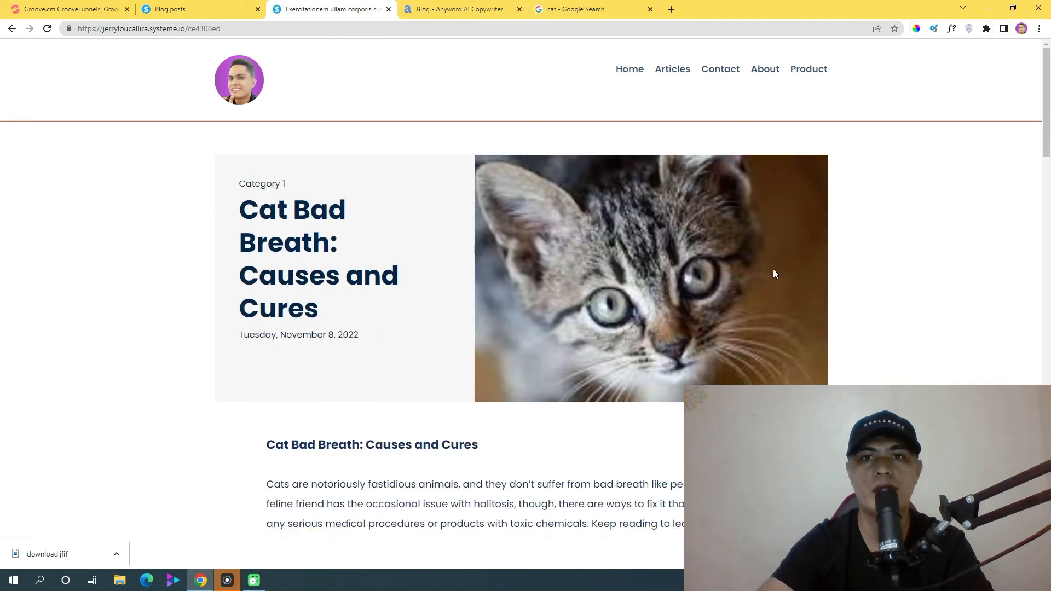
# Step: Check the published post's headline, date and kitten image against the start of the article
pyautogui.scroll(-2, 677, 170)
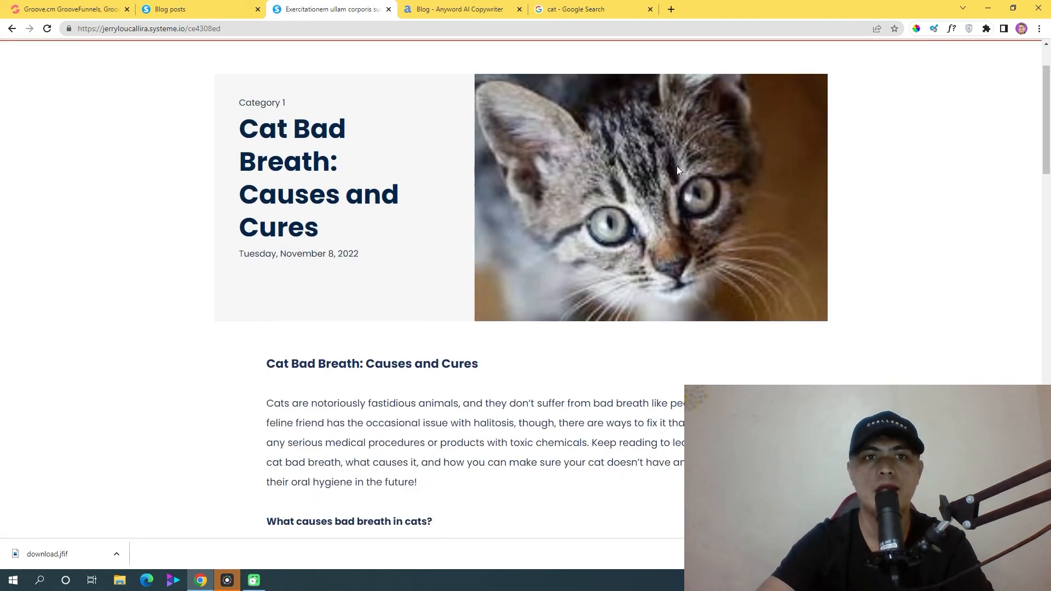
pyautogui.moveTo(249, 133); pyautogui.dragTo(419, 263)
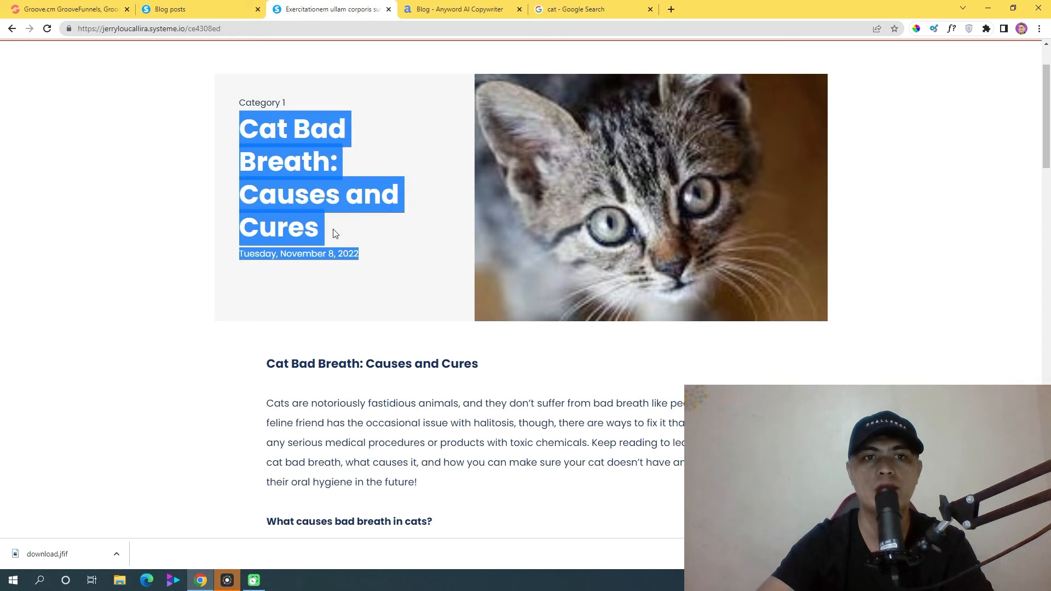
pyautogui.click(372, 279)
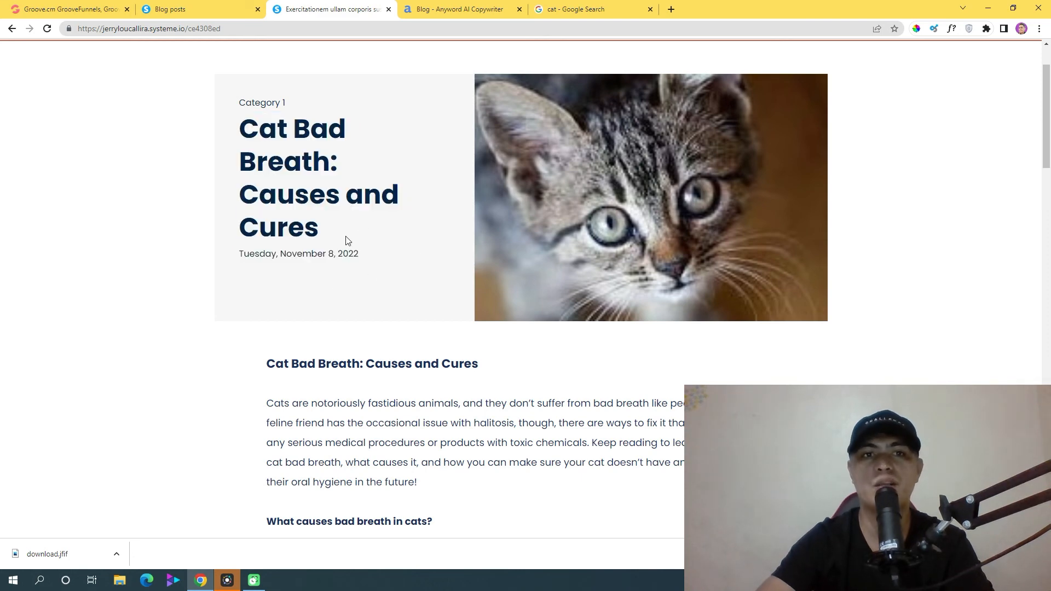
pyautogui.moveTo(268, 182); pyautogui.dragTo(429, 297)
pyautogui.click(430, 298)
pyautogui.scroll(-4, 418, 368)
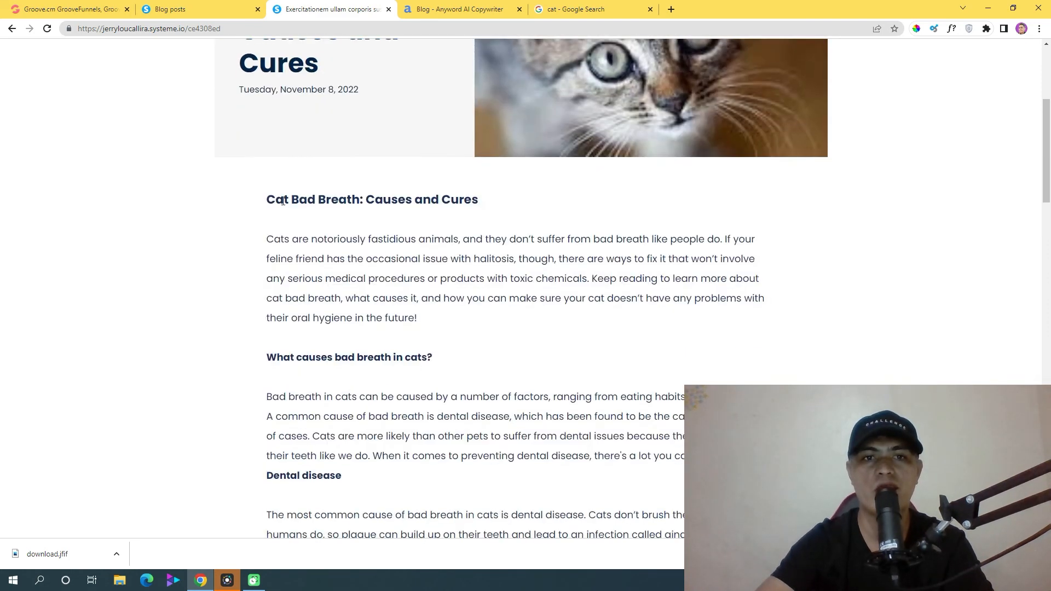
pyautogui.scroll(5, 1049, 217)
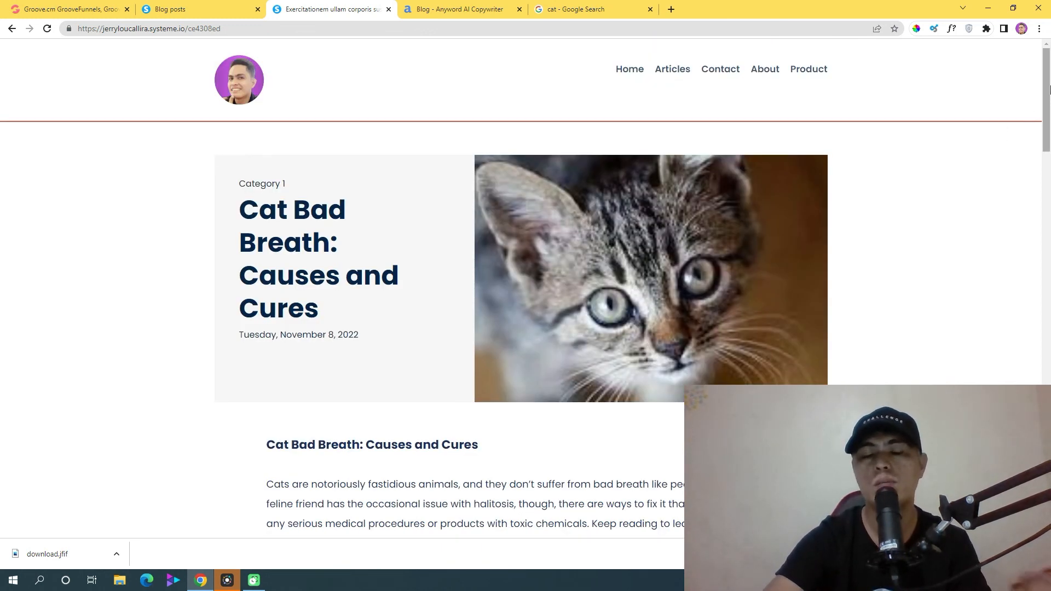
# Step: Review the published article's body text, from the introduction through the sections on bad breath causes, dental disease and gingivitis
pyautogui.moveTo(1043, 95); pyautogui.dragTo(1047, 144)
pyautogui.moveTo(398, 317); pyautogui.dragTo(602, 355)
pyautogui.click(602, 356)
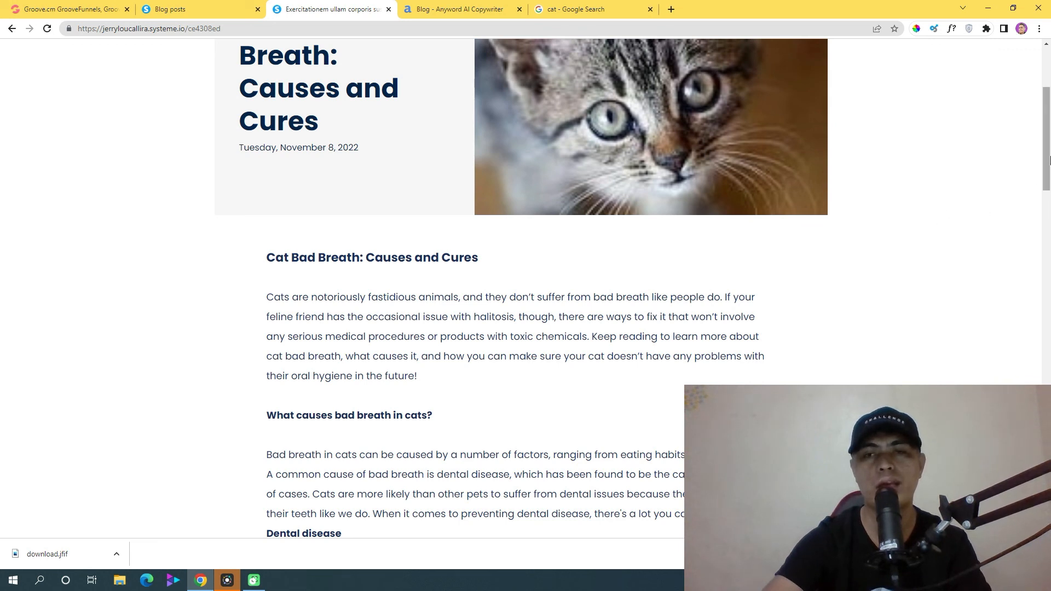
pyautogui.scroll(1, 1049, 153)
pyautogui.scroll(-1, 1048, 153)
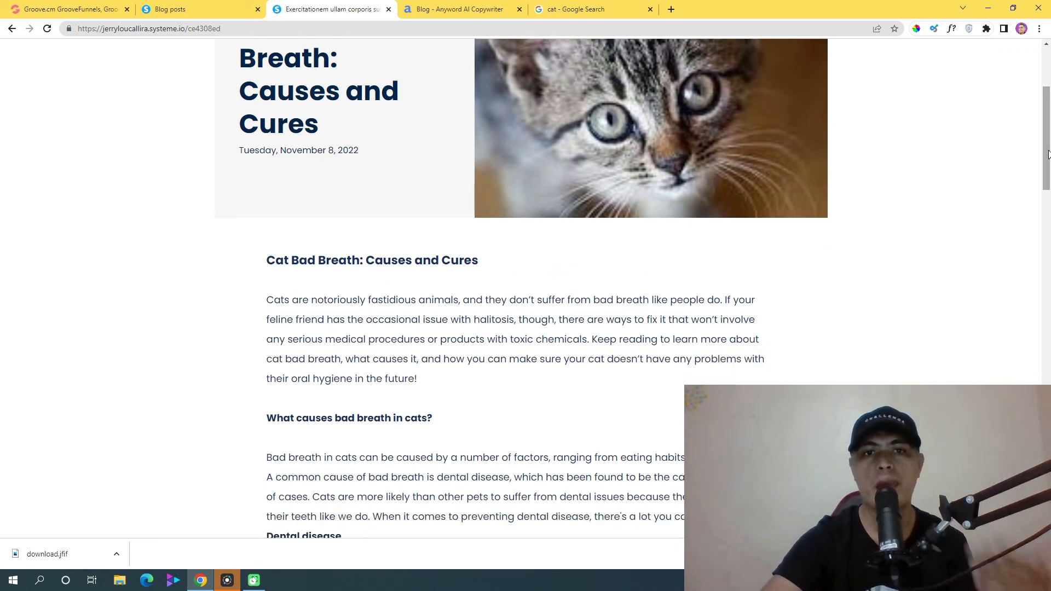
pyautogui.moveTo(553, 320); pyautogui.dragTo(781, 345)
pyautogui.click(837, 324)
pyautogui.scroll(-6, 1036, 170)
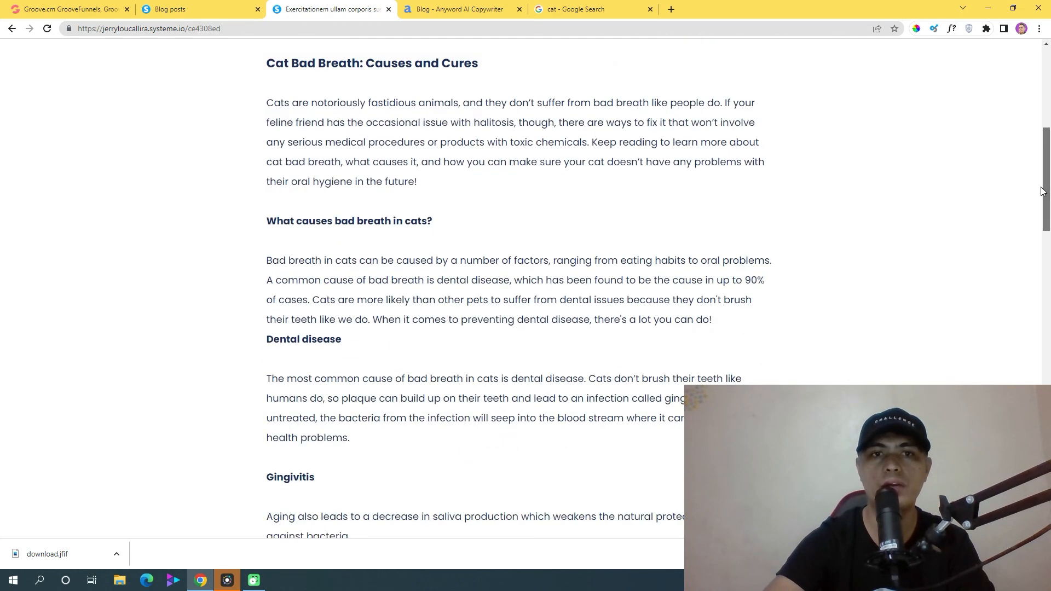